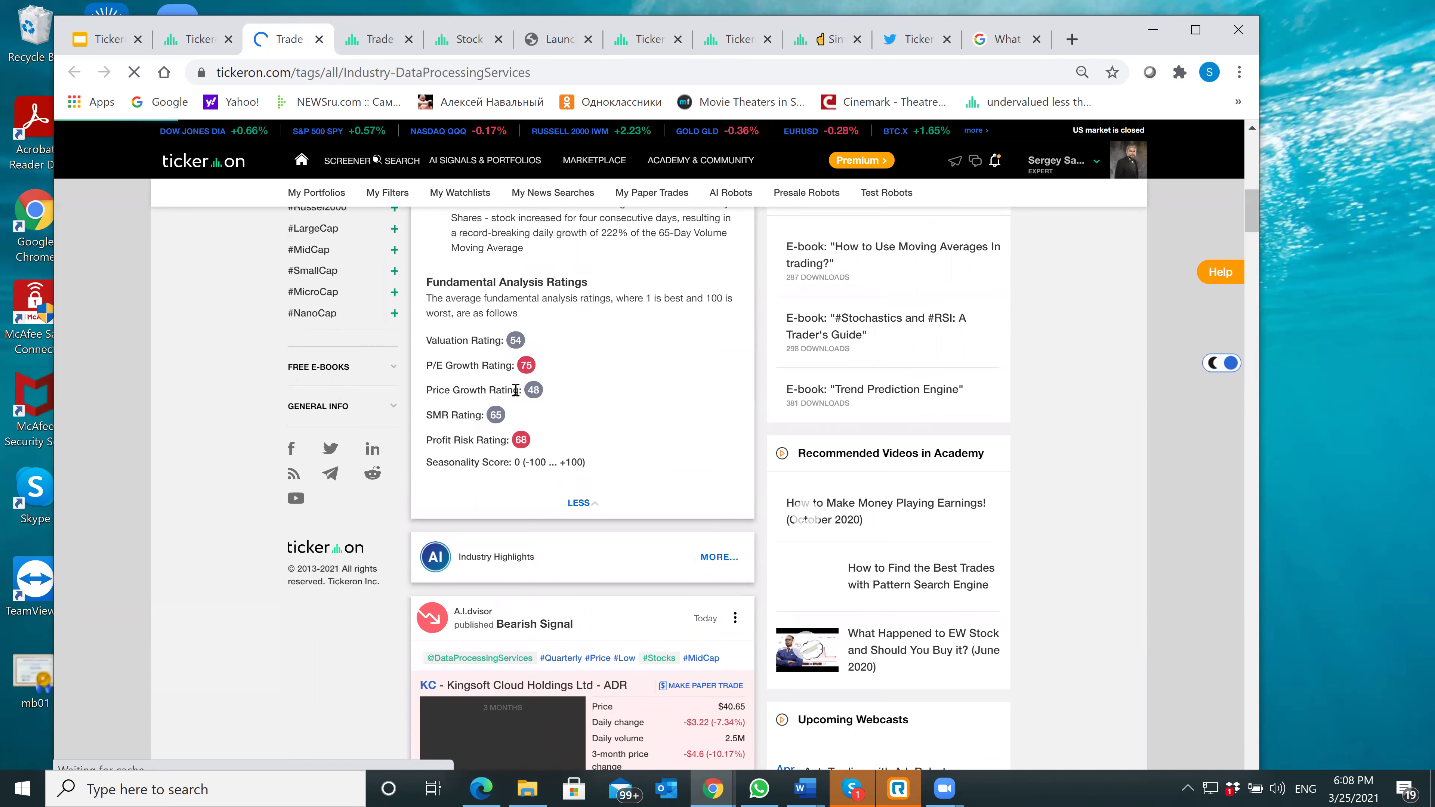
Step: Examine the fundamental ratings and the first published signal in the Data Processing Services industry report
scroll(516, 390, "down", 4)
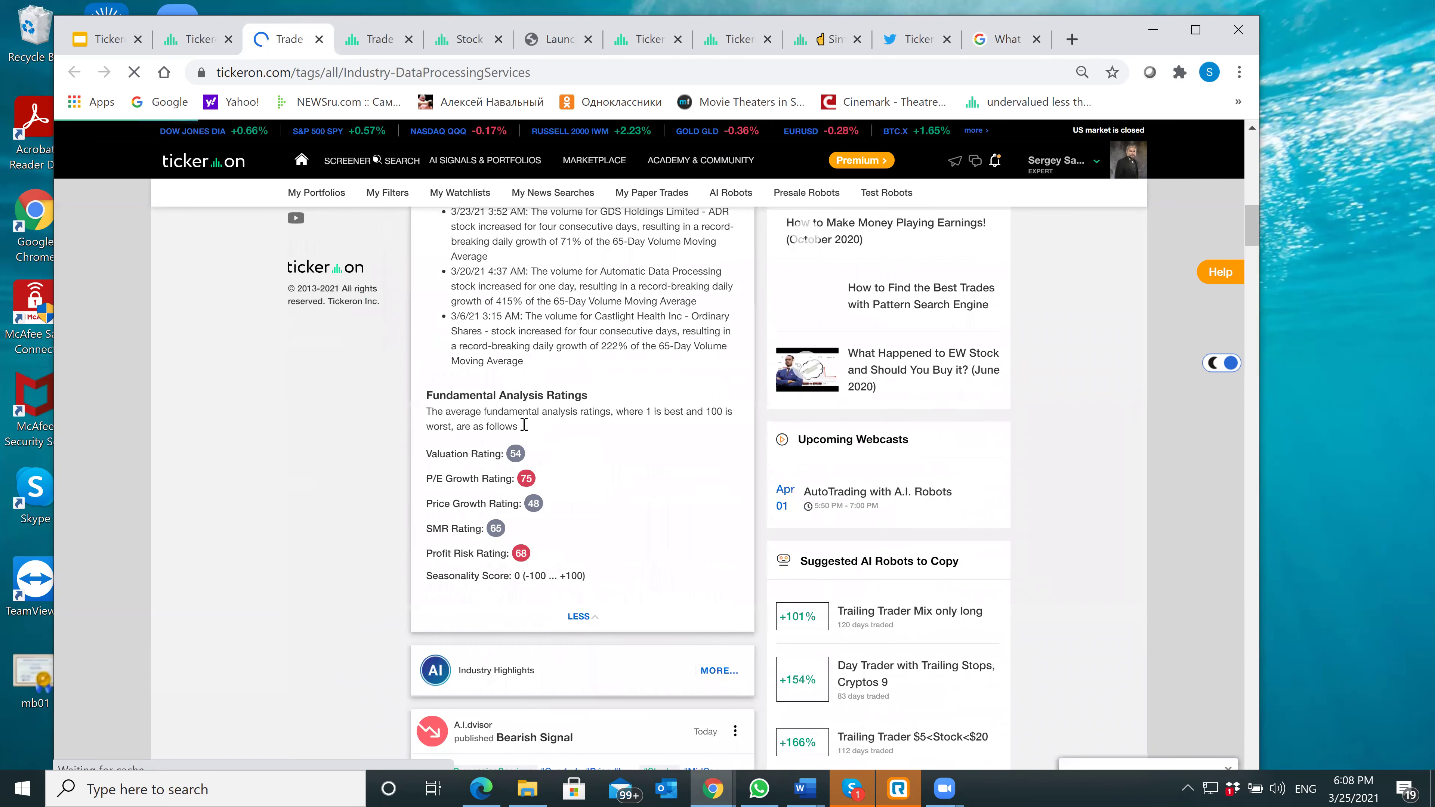
scroll(587, 467, "down", 5)
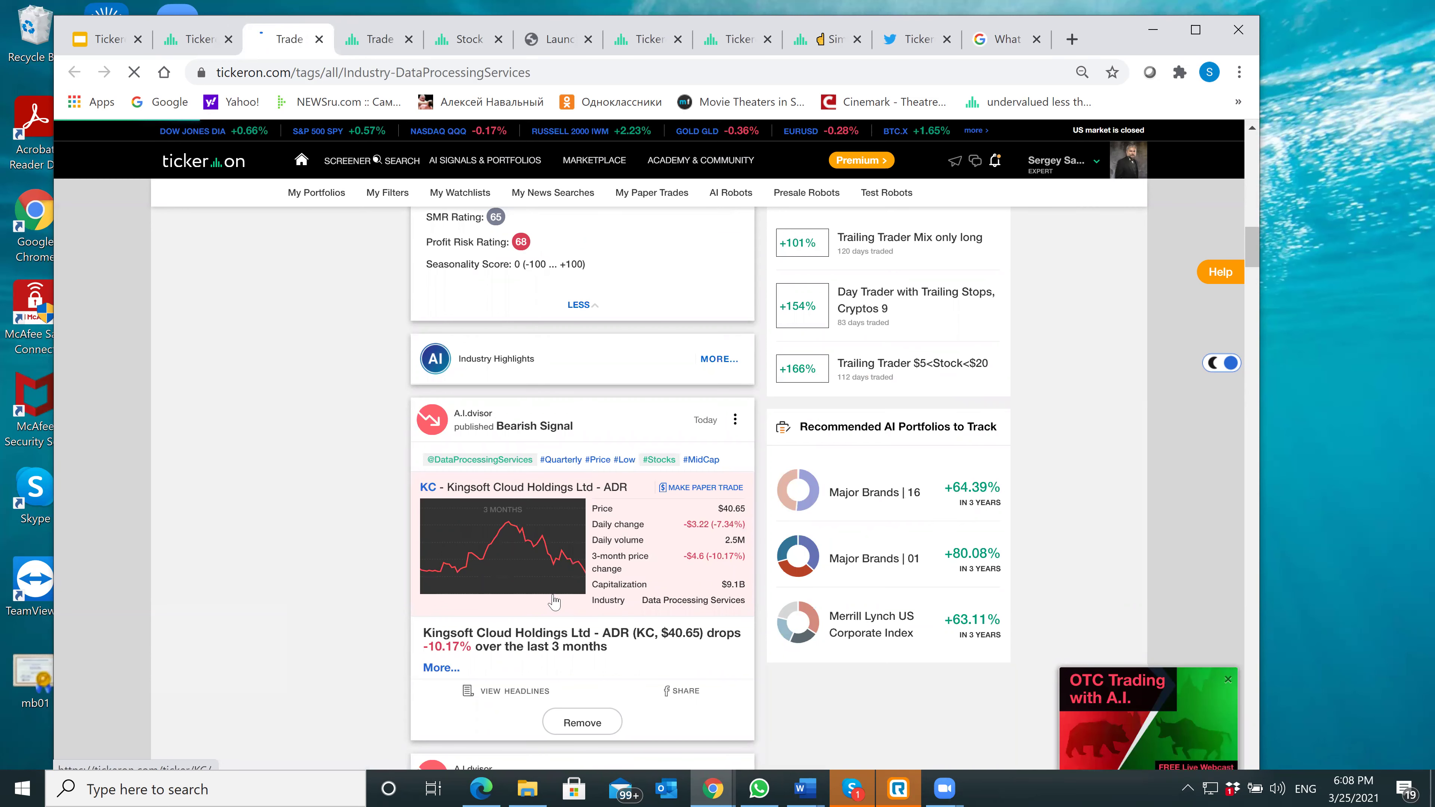
scroll(555, 600, "up", 1)
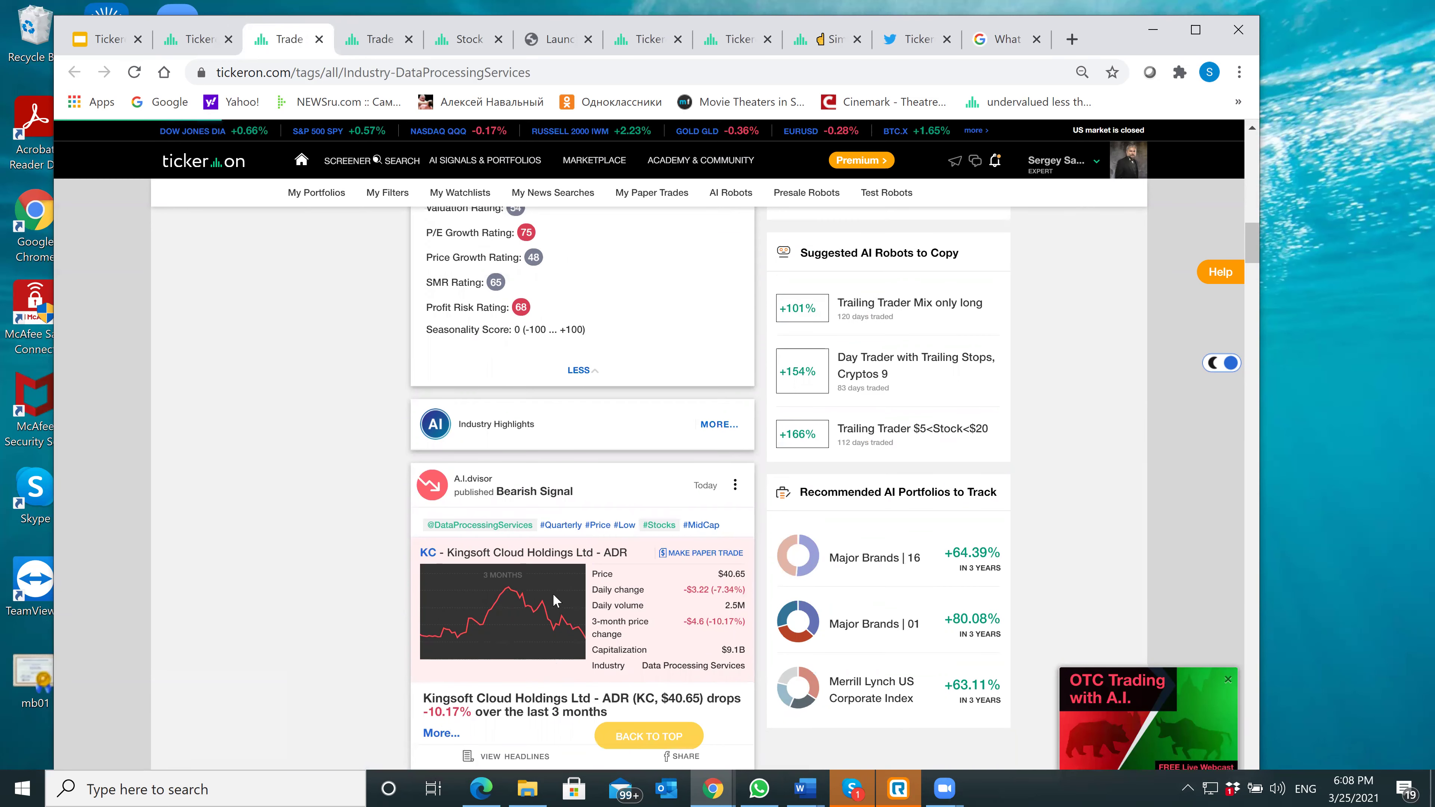
scroll(555, 600, "up", 10)
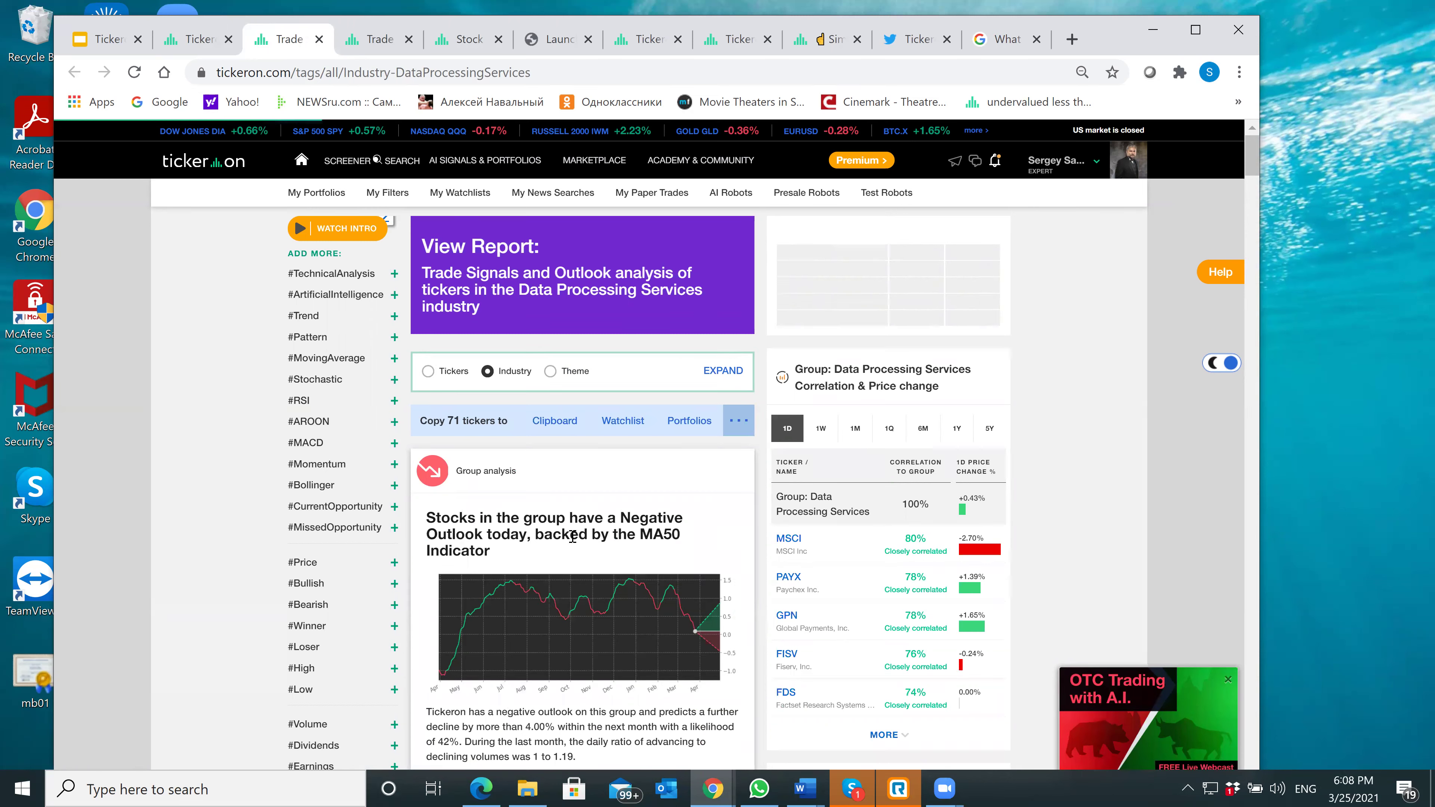
Step: Restrict the Data Processing Services report to stocks and OTC stocks and review its group analysis and ratings
left_click(727, 371)
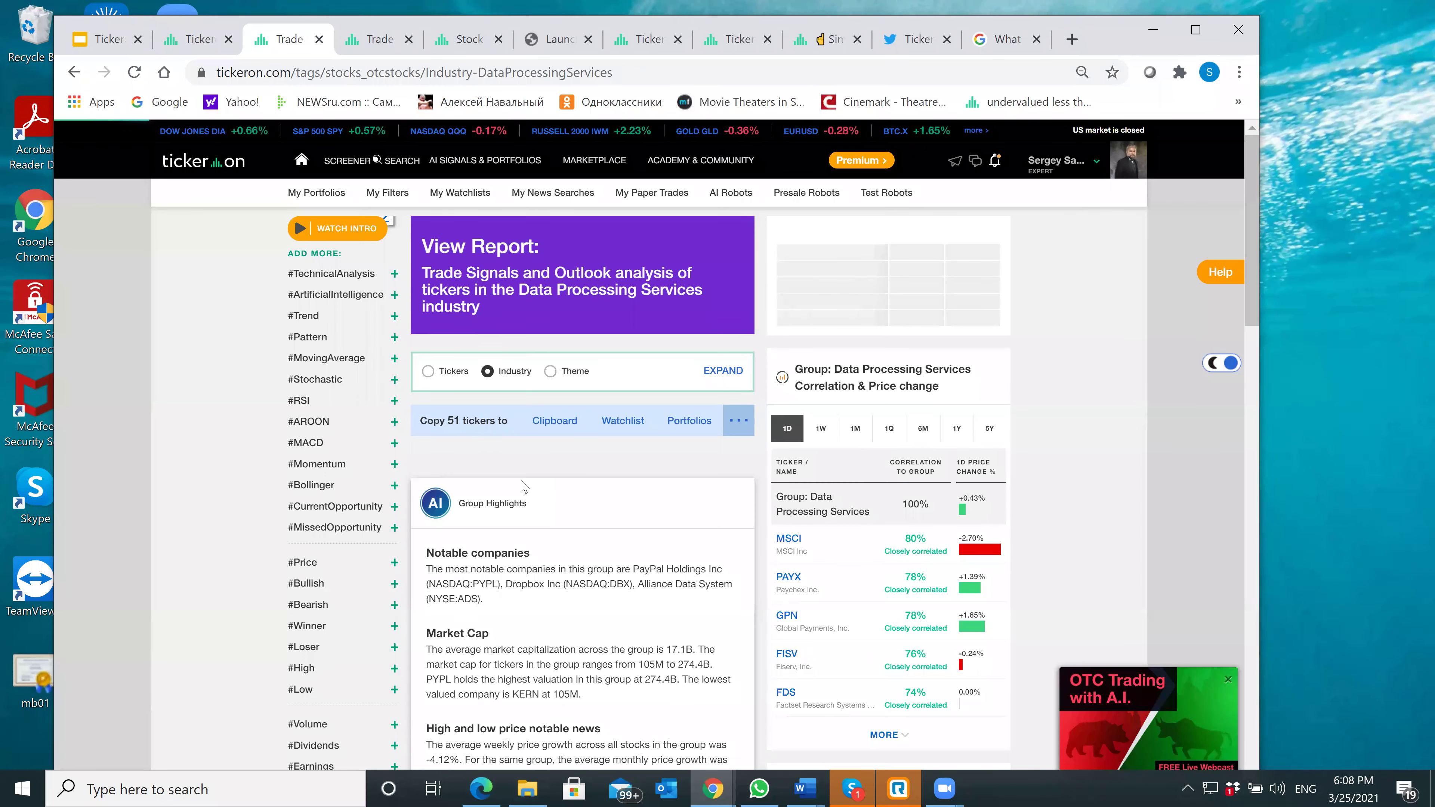
scroll(525, 486, "down", 5)
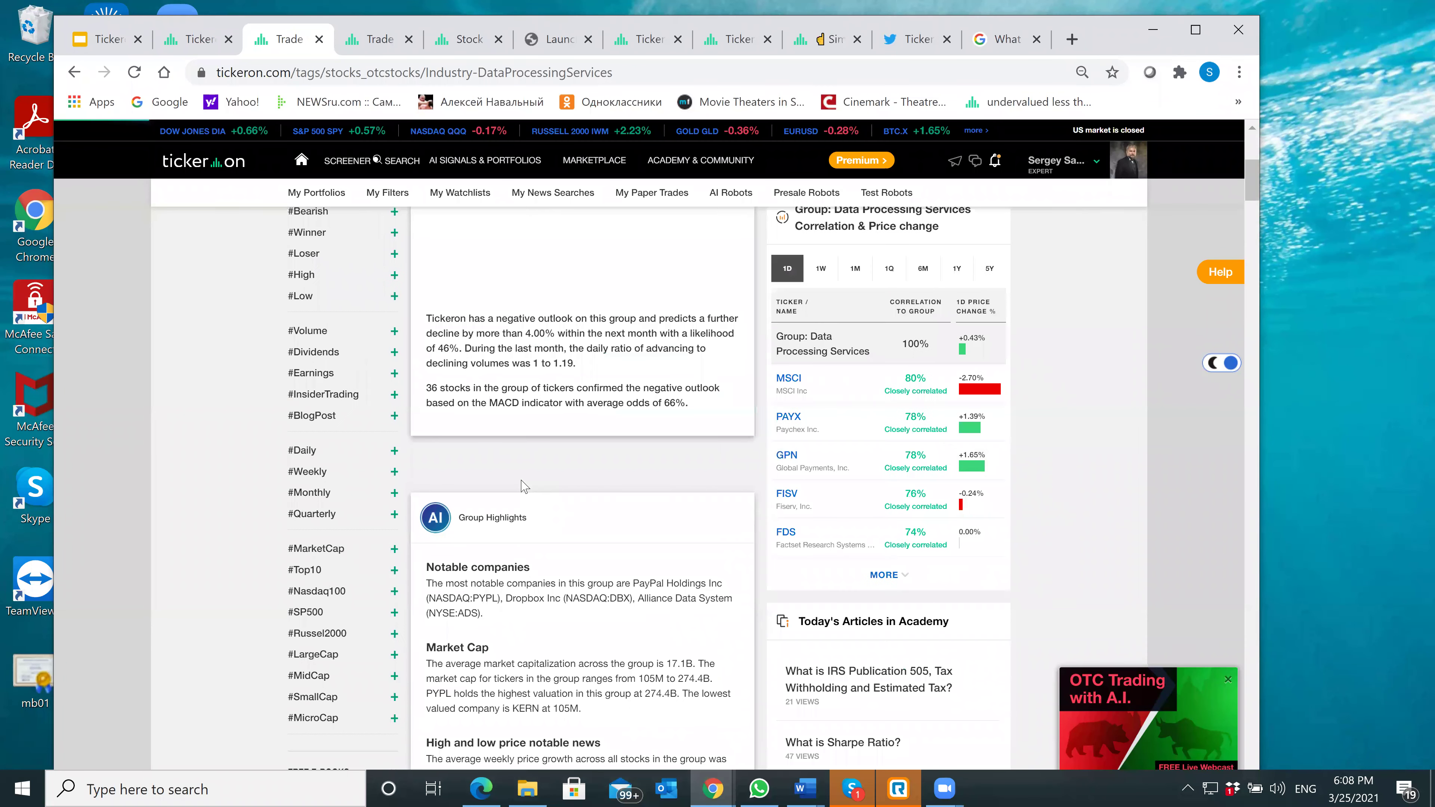
scroll(525, 486, "down", 10)
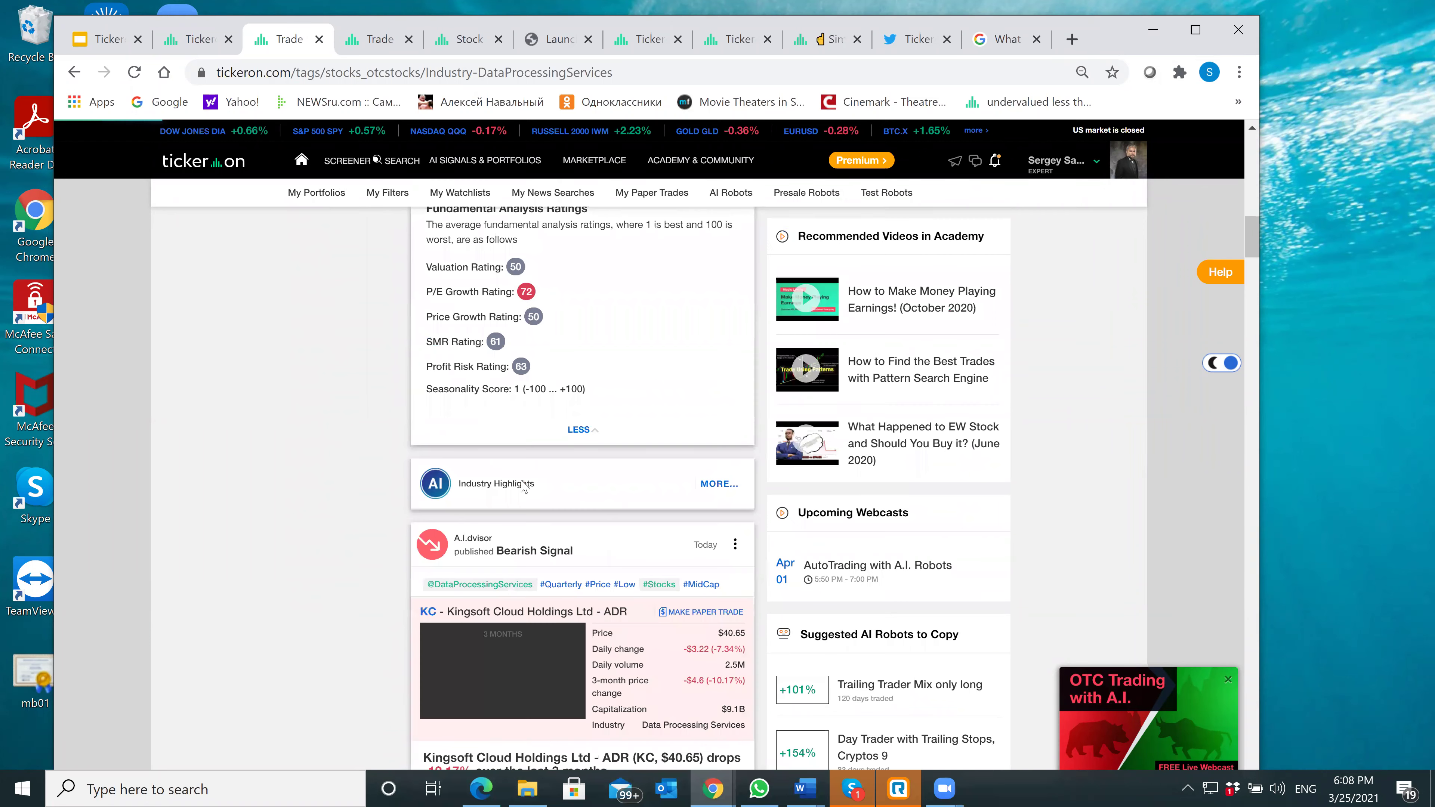
scroll(524, 486, "down", 2)
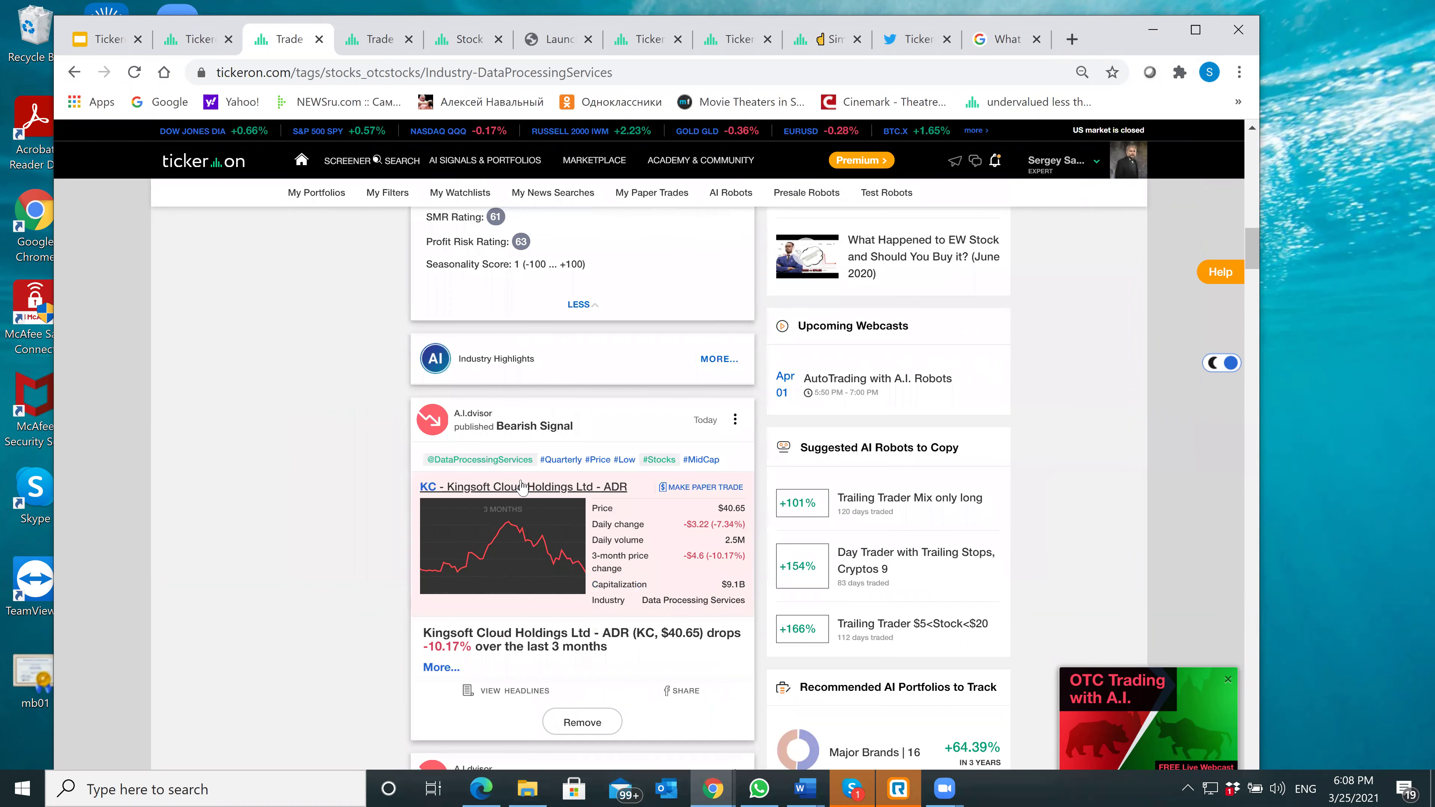
scroll(523, 486, "up", 10)
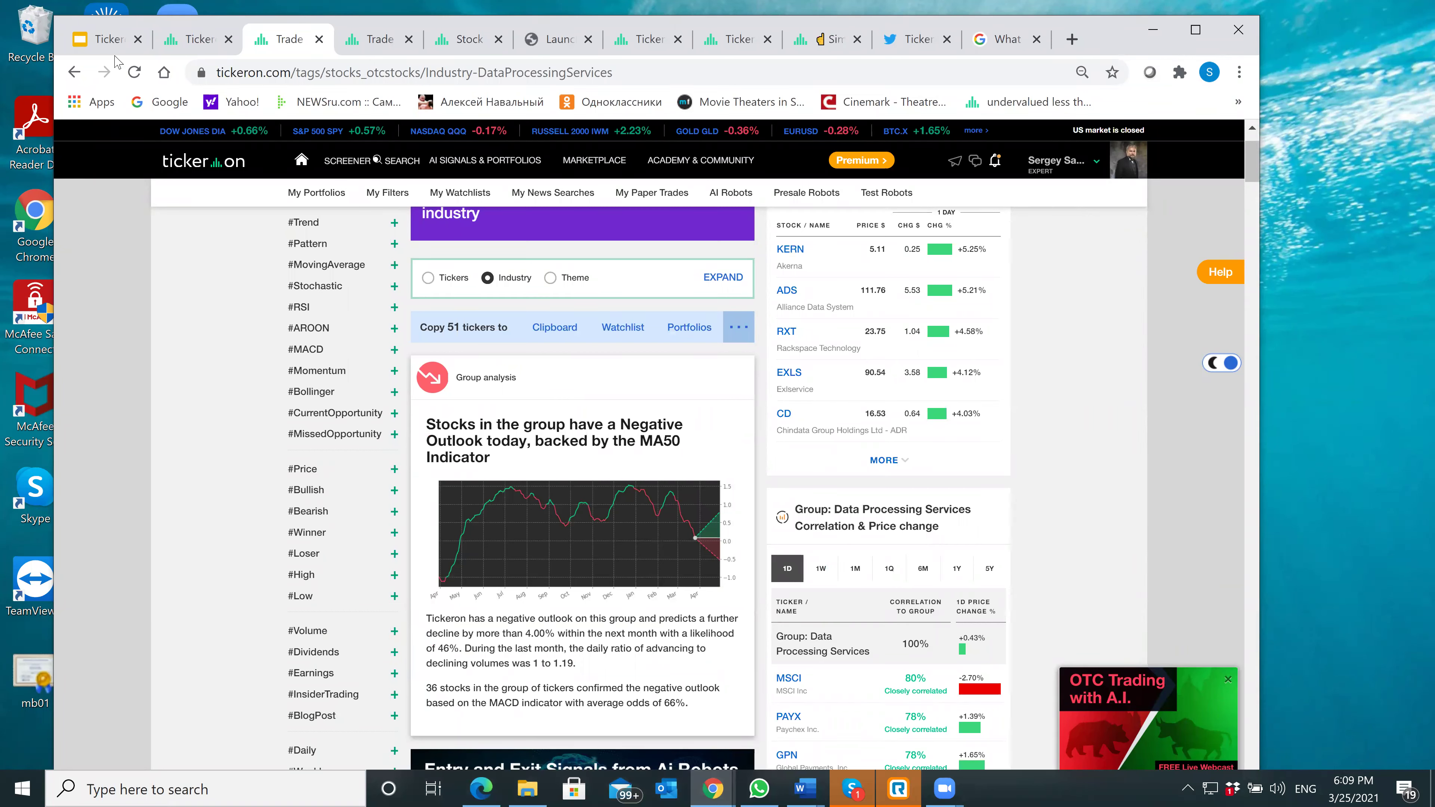
Step: Switch to the Tickeron Webcast presentation and go back to the "Demo - OTC Stocks" slide
key("ctrl+1")
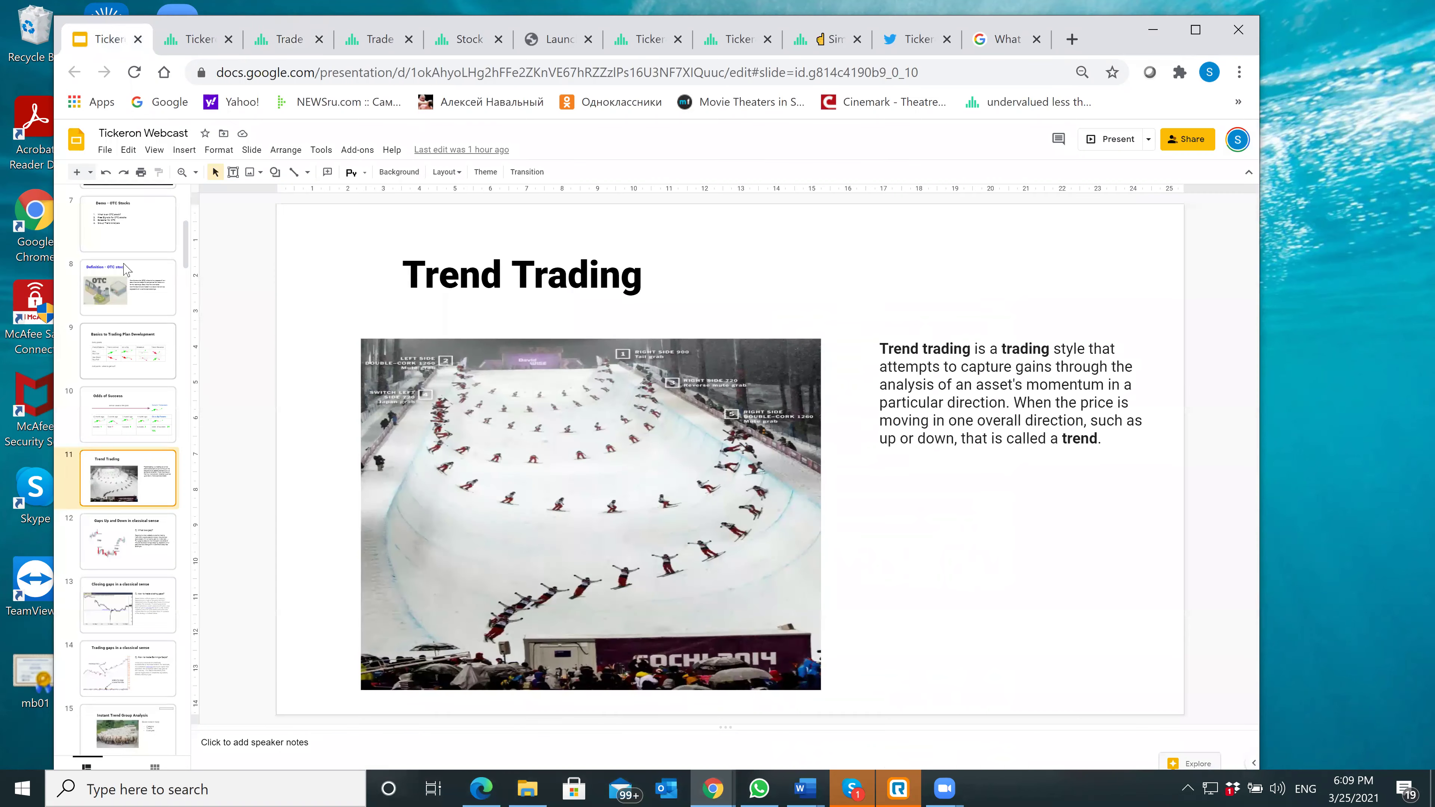
key("Up")
key("Up")
key("Up")
key("Up")
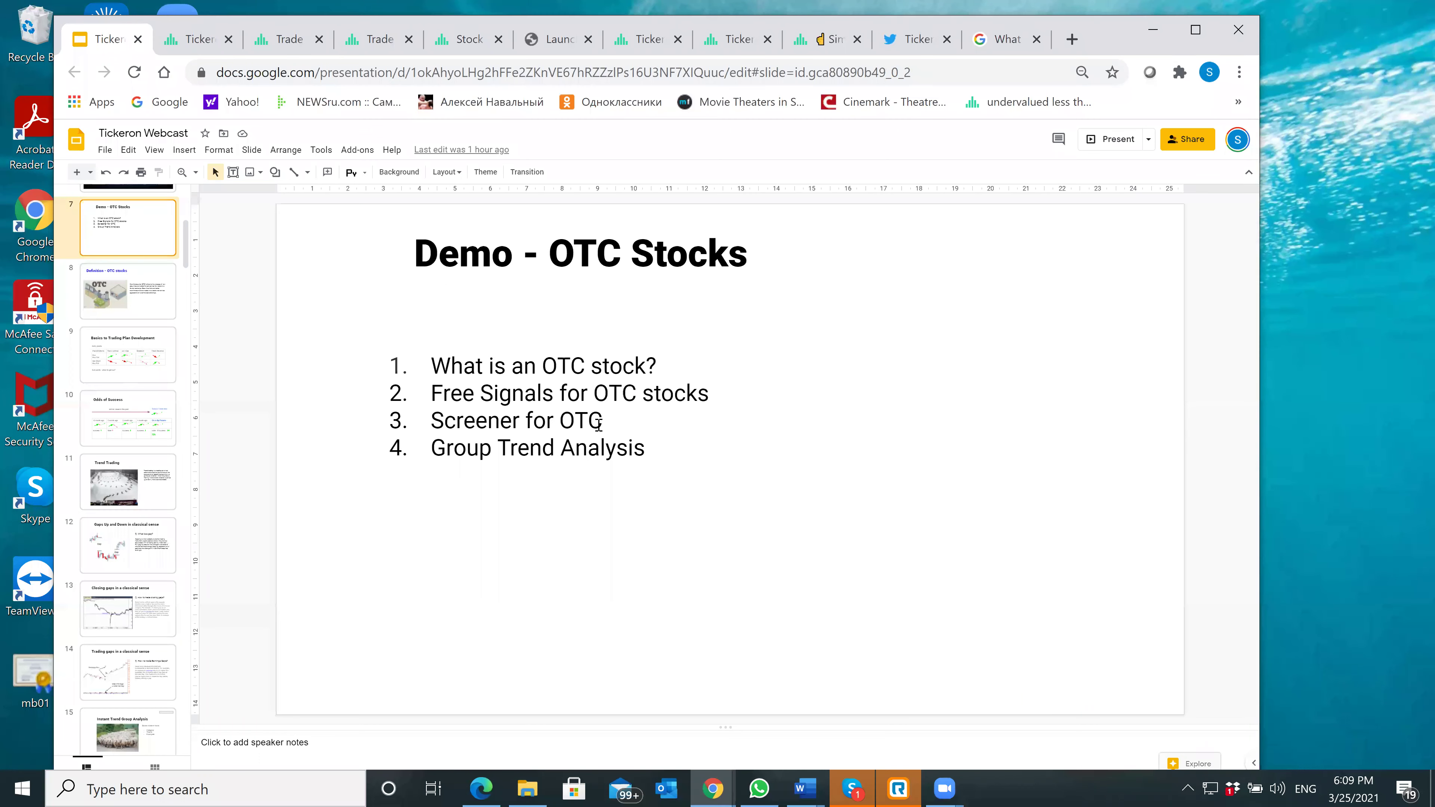
Step: Return to the Tickeron site and open the screener home with Group Trends for OTC theme groups
left_click(195, 39)
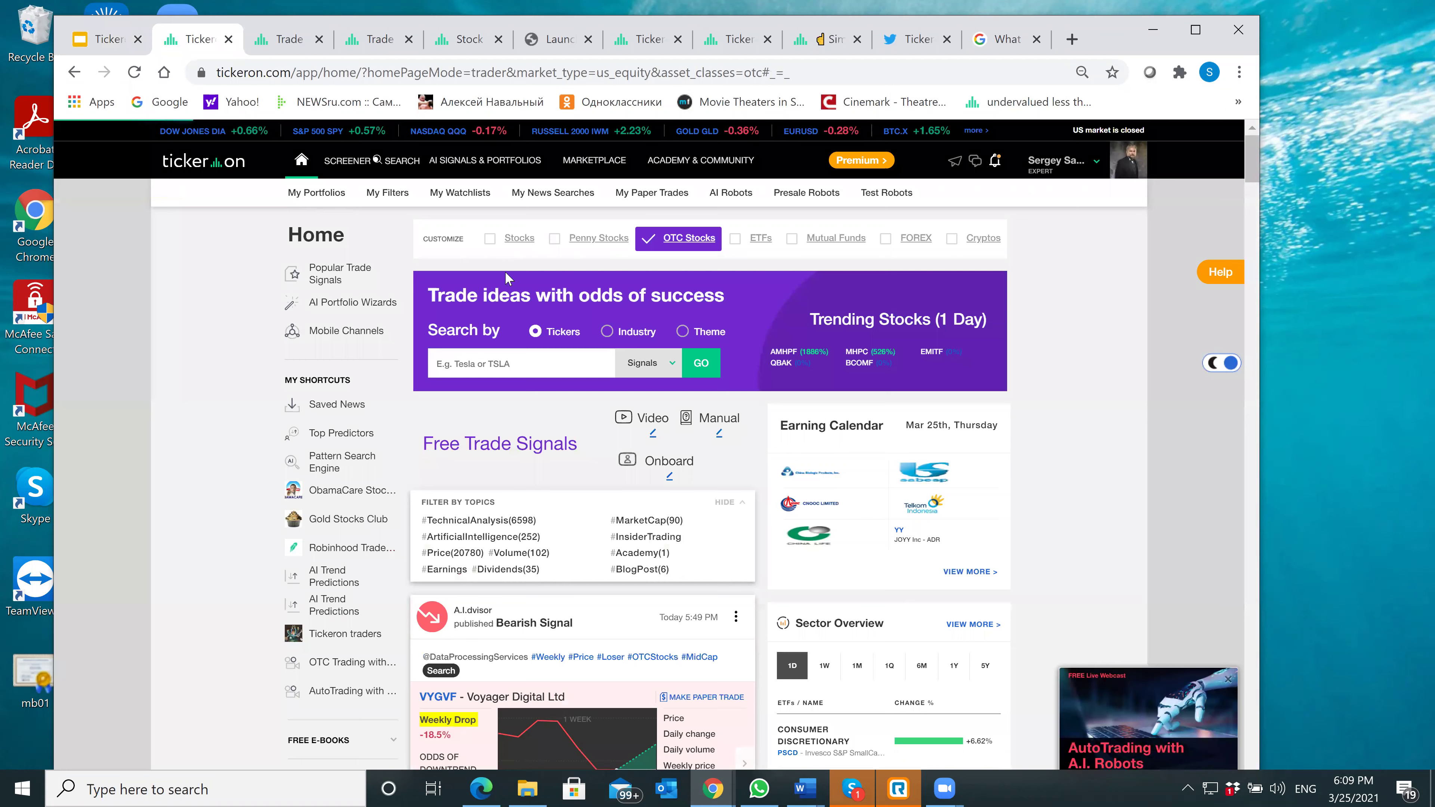
left_click(366, 164)
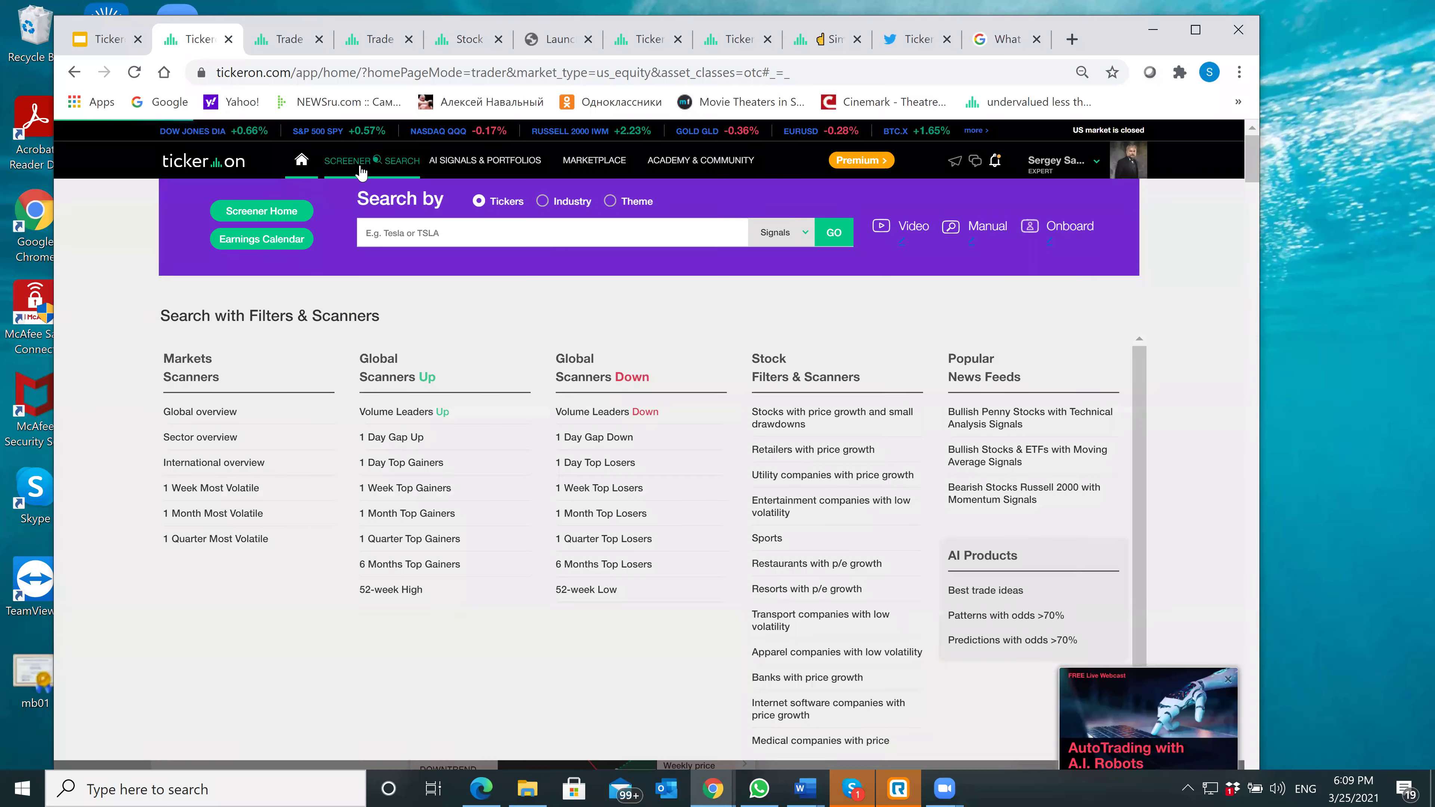
left_click(289, 211)
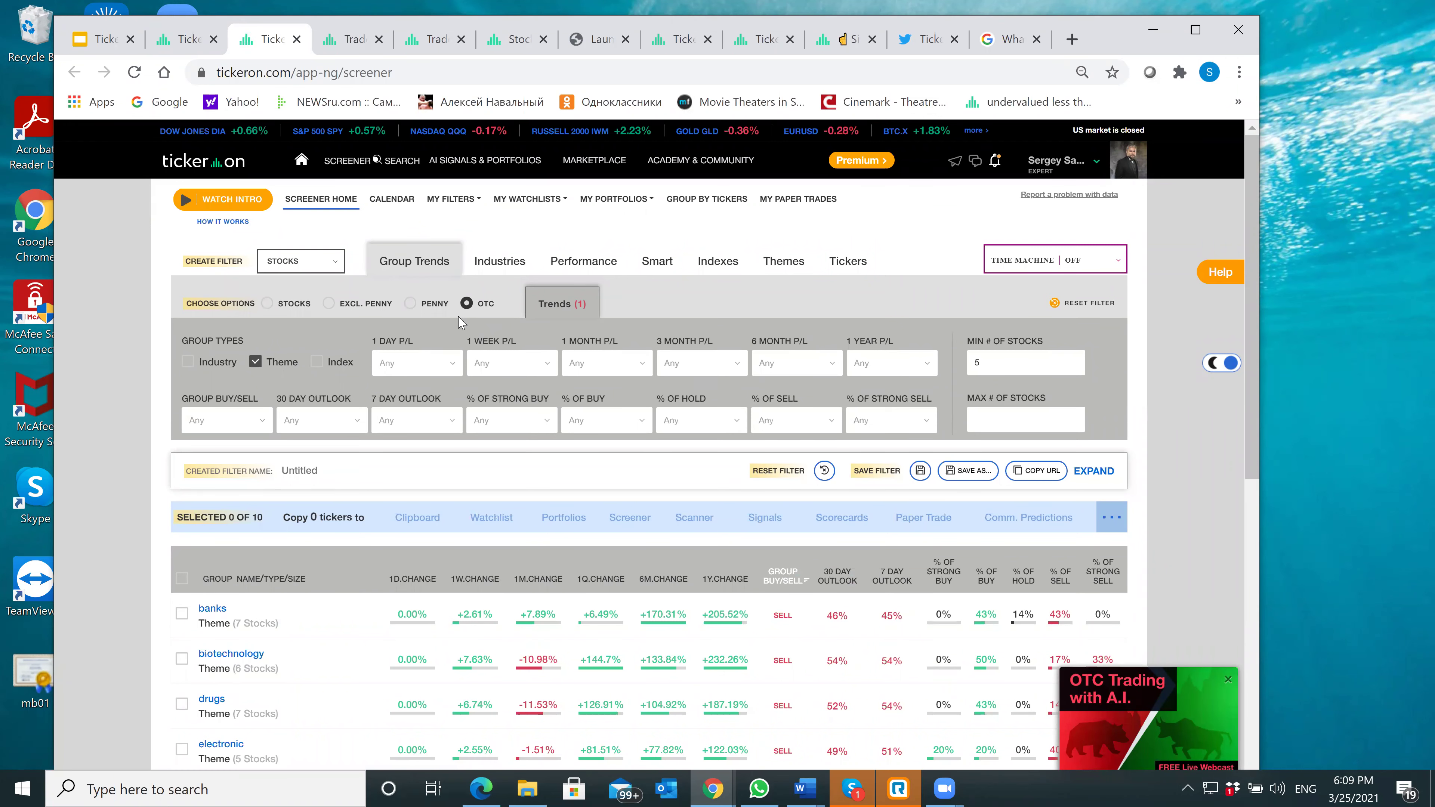
Step: Examine the OTC theme groups, sorting them by Group Buy/Sell in both directions
scroll(459, 322, "down", 1)
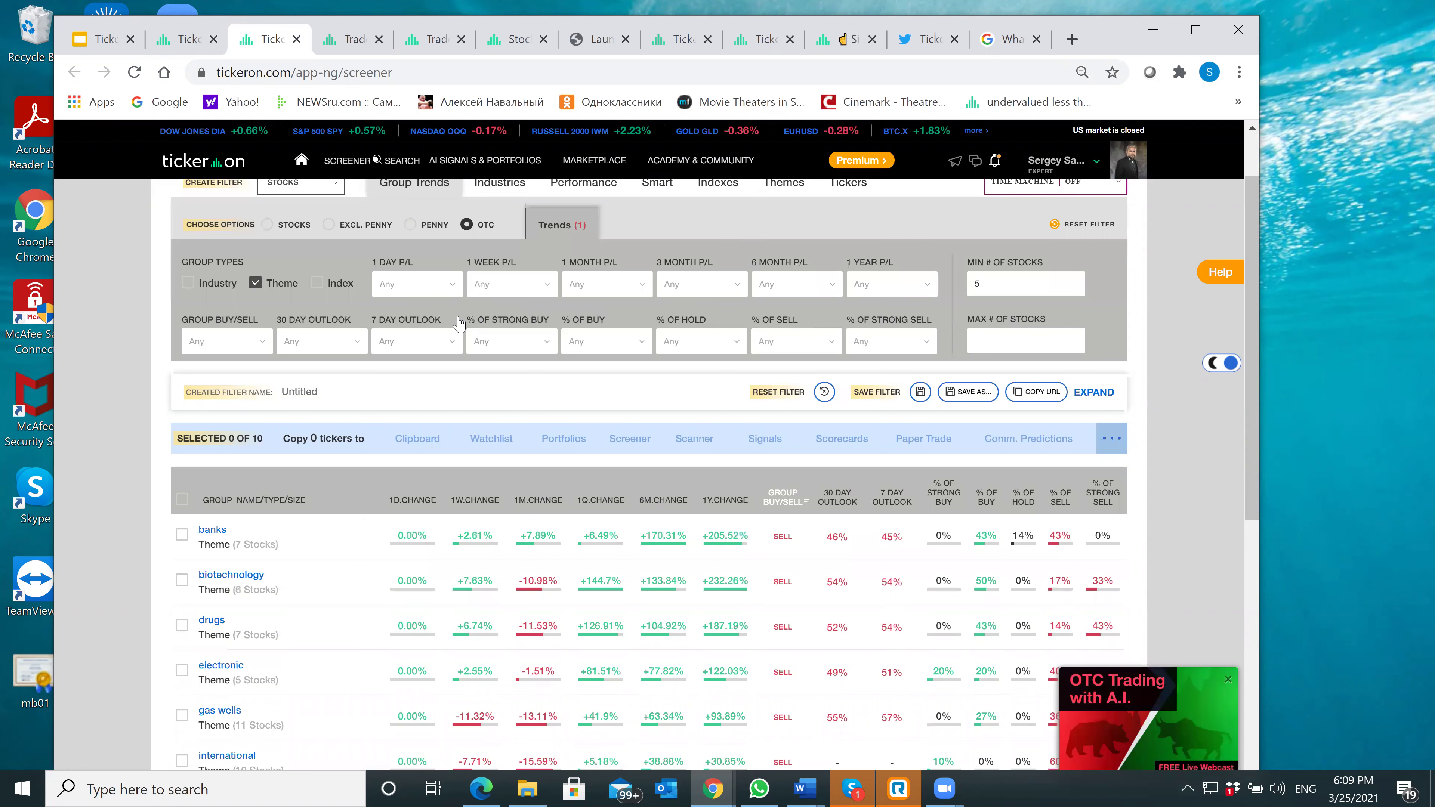
scroll(458, 322, "up", 1)
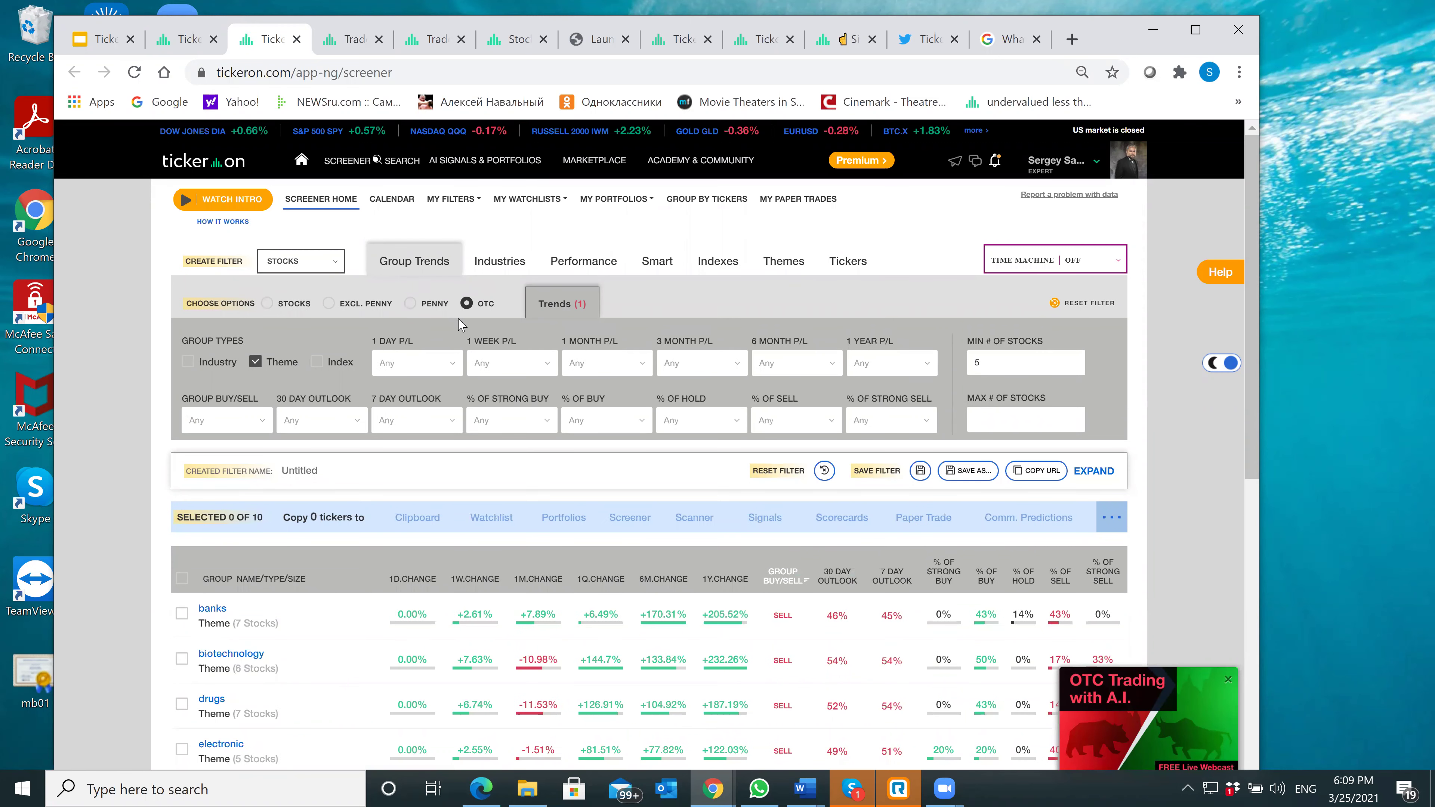
left_click(785, 575)
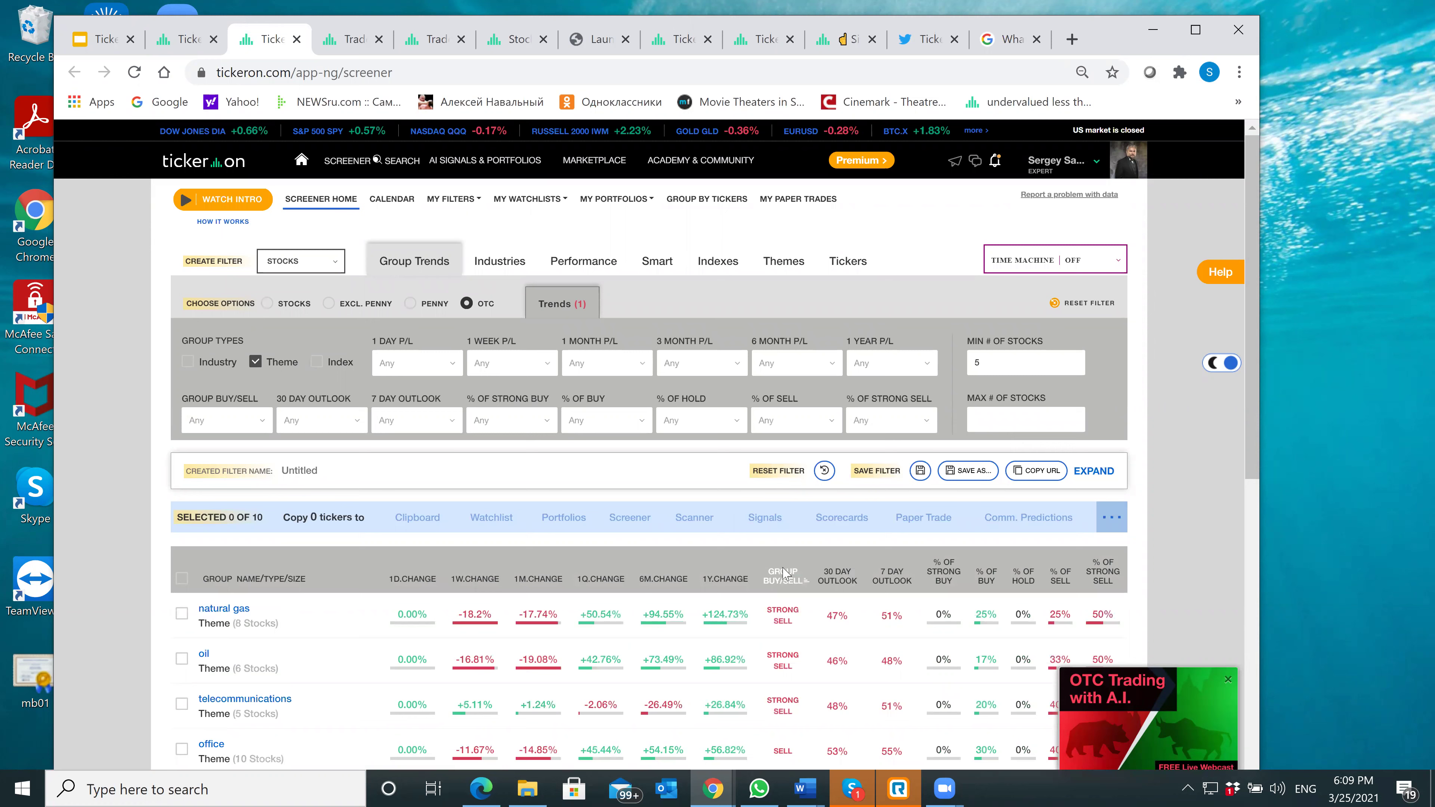
left_click(783, 577)
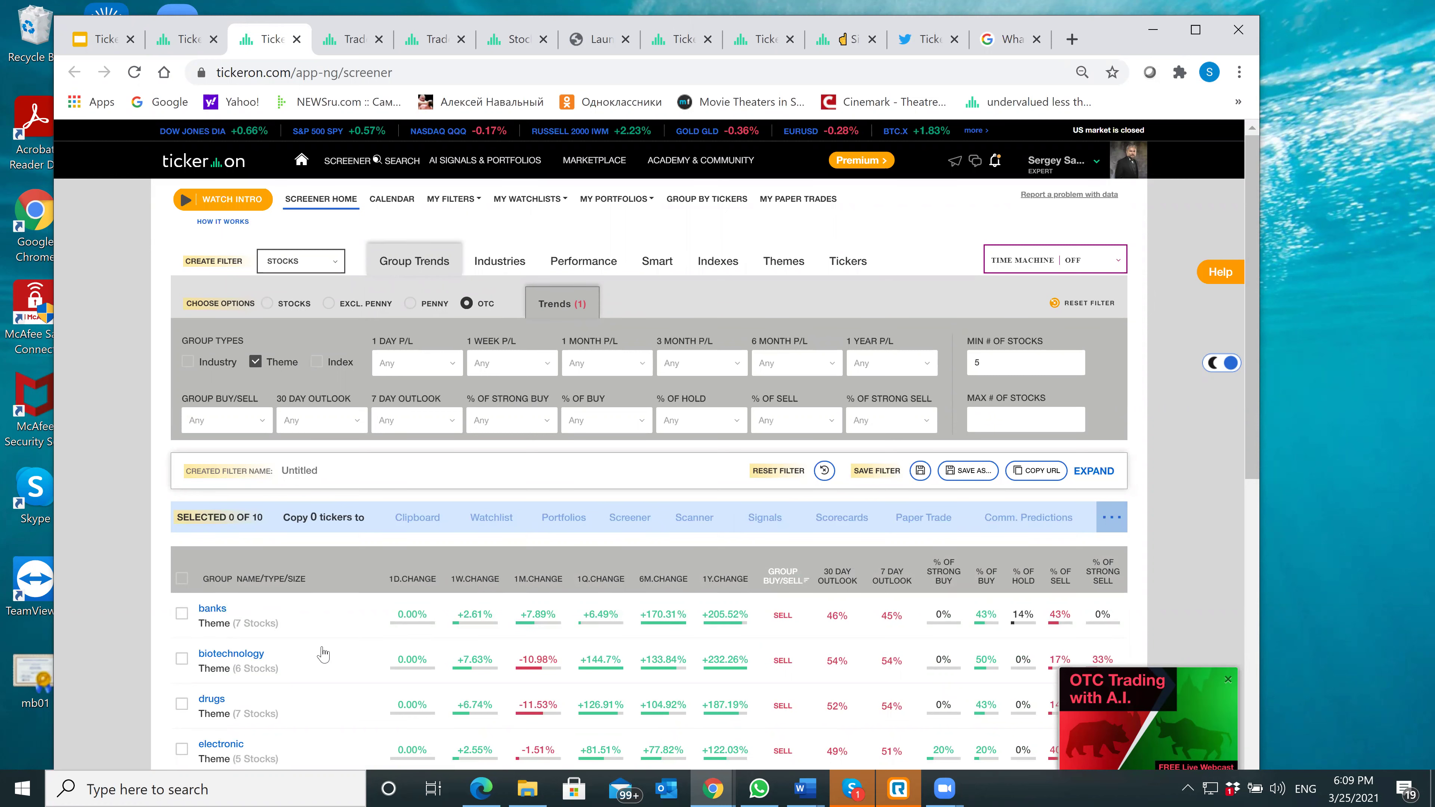
scroll(322, 654, "down", 5)
scroll(322, 654, "up", 5)
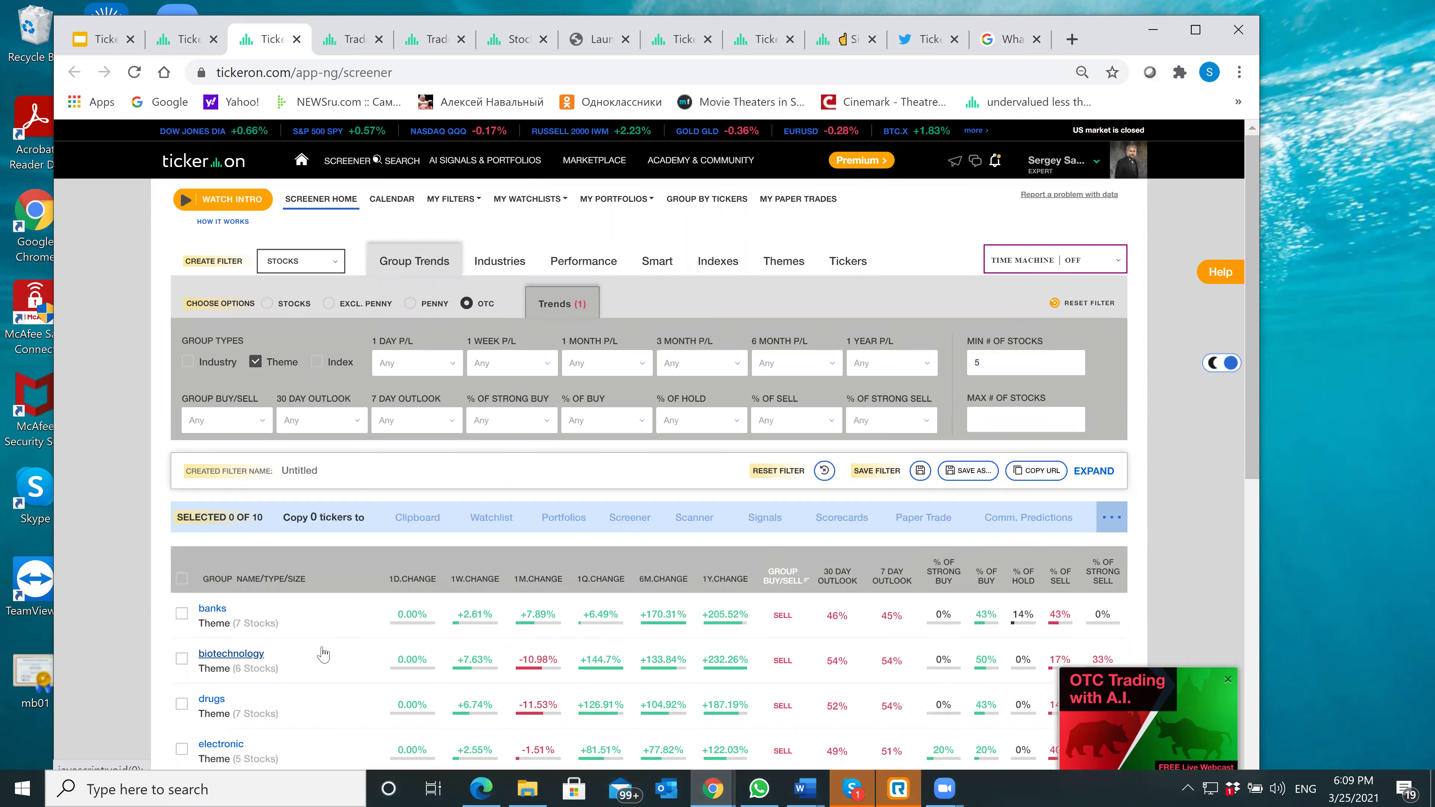
scroll(322, 654, "down", 3)
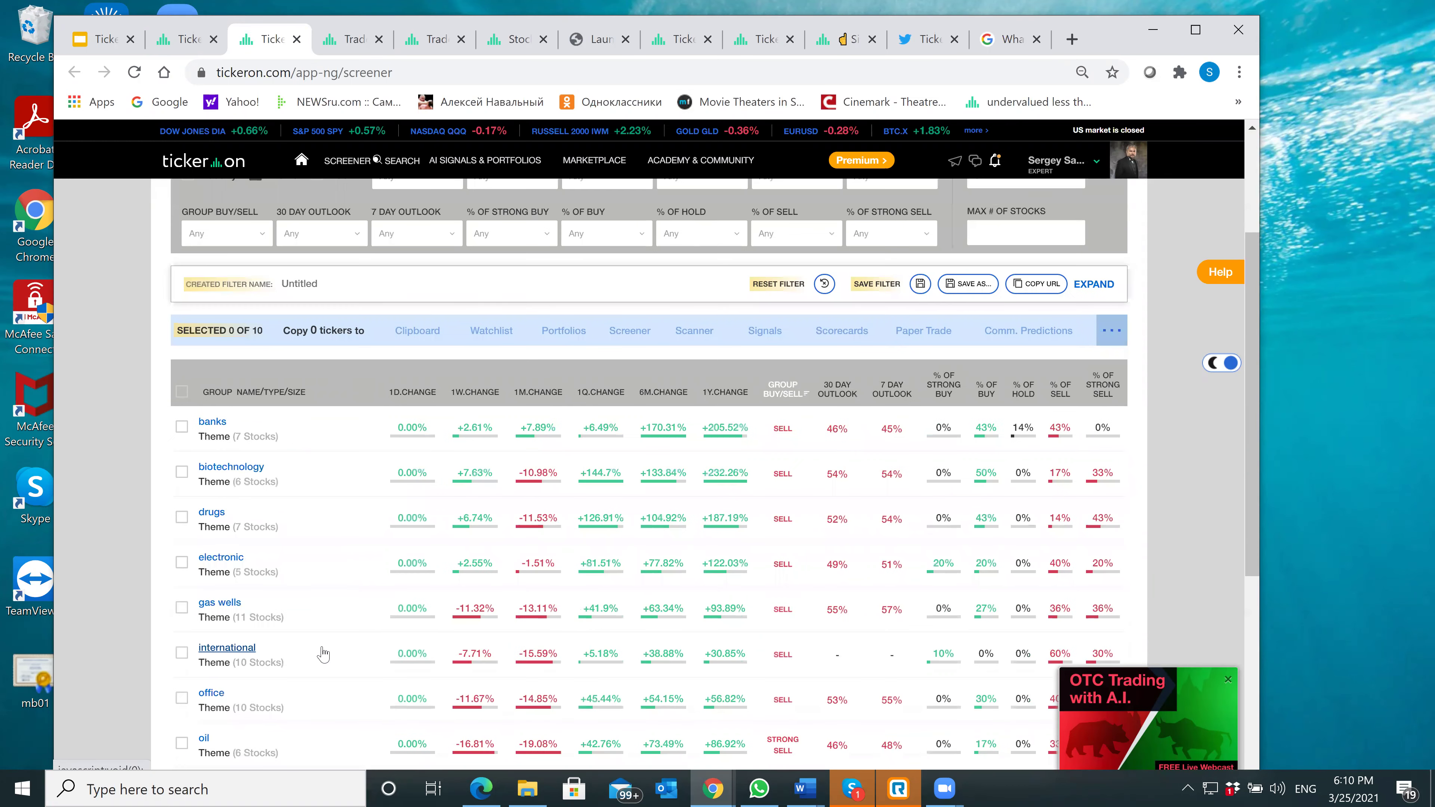
Step: Select the banks theme and send its tickers to the screener
scroll(323, 654, "up", 2)
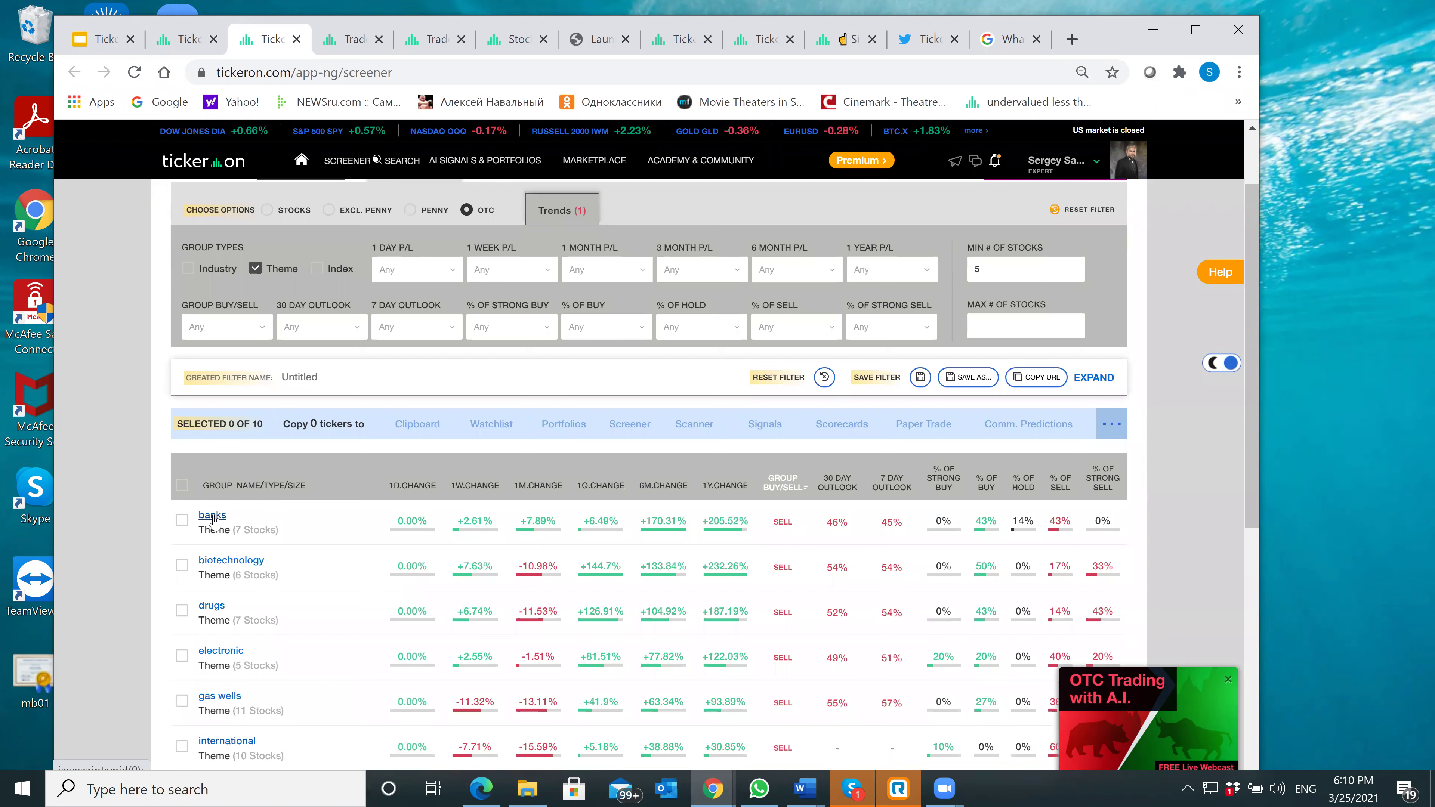
left_click(181, 520)
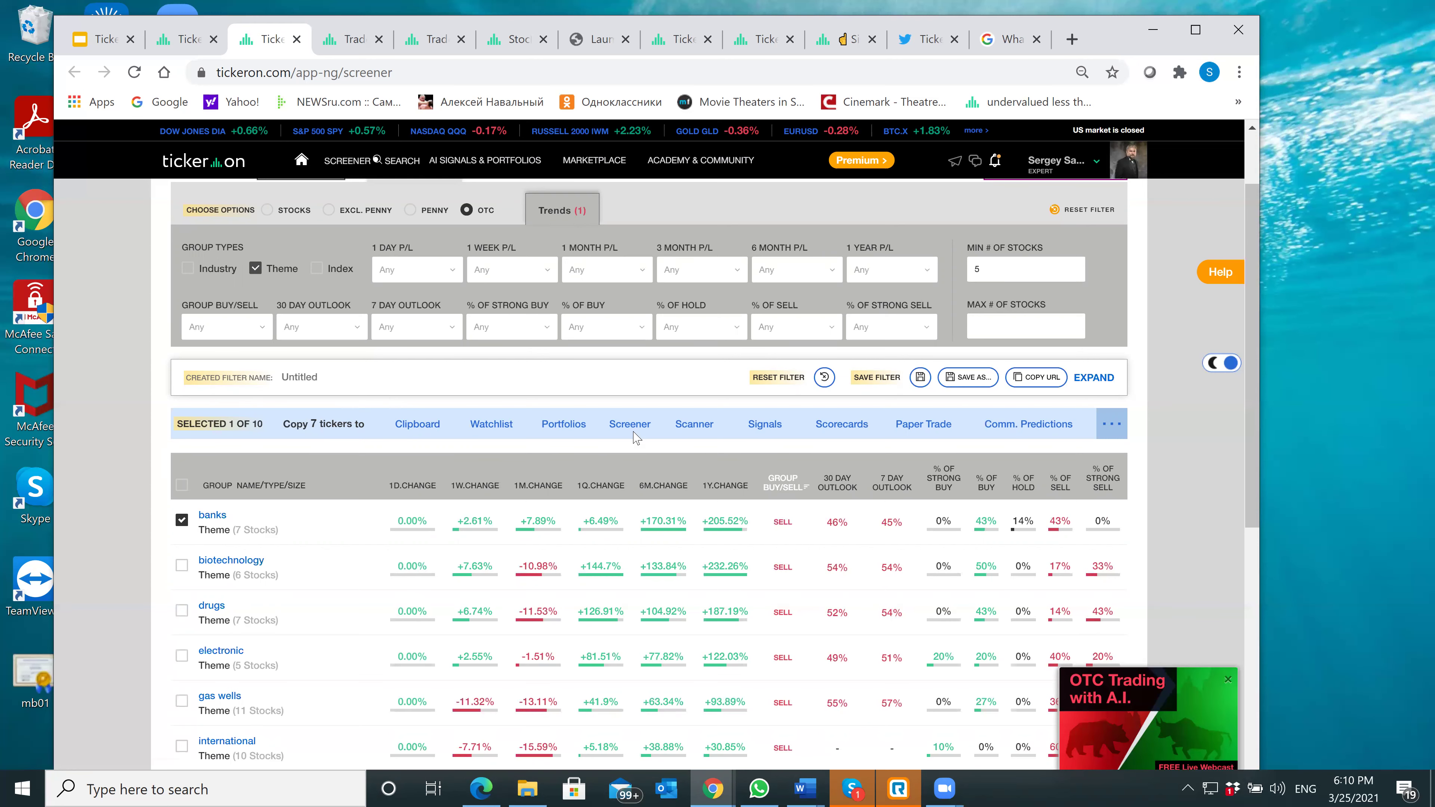
left_click(628, 455)
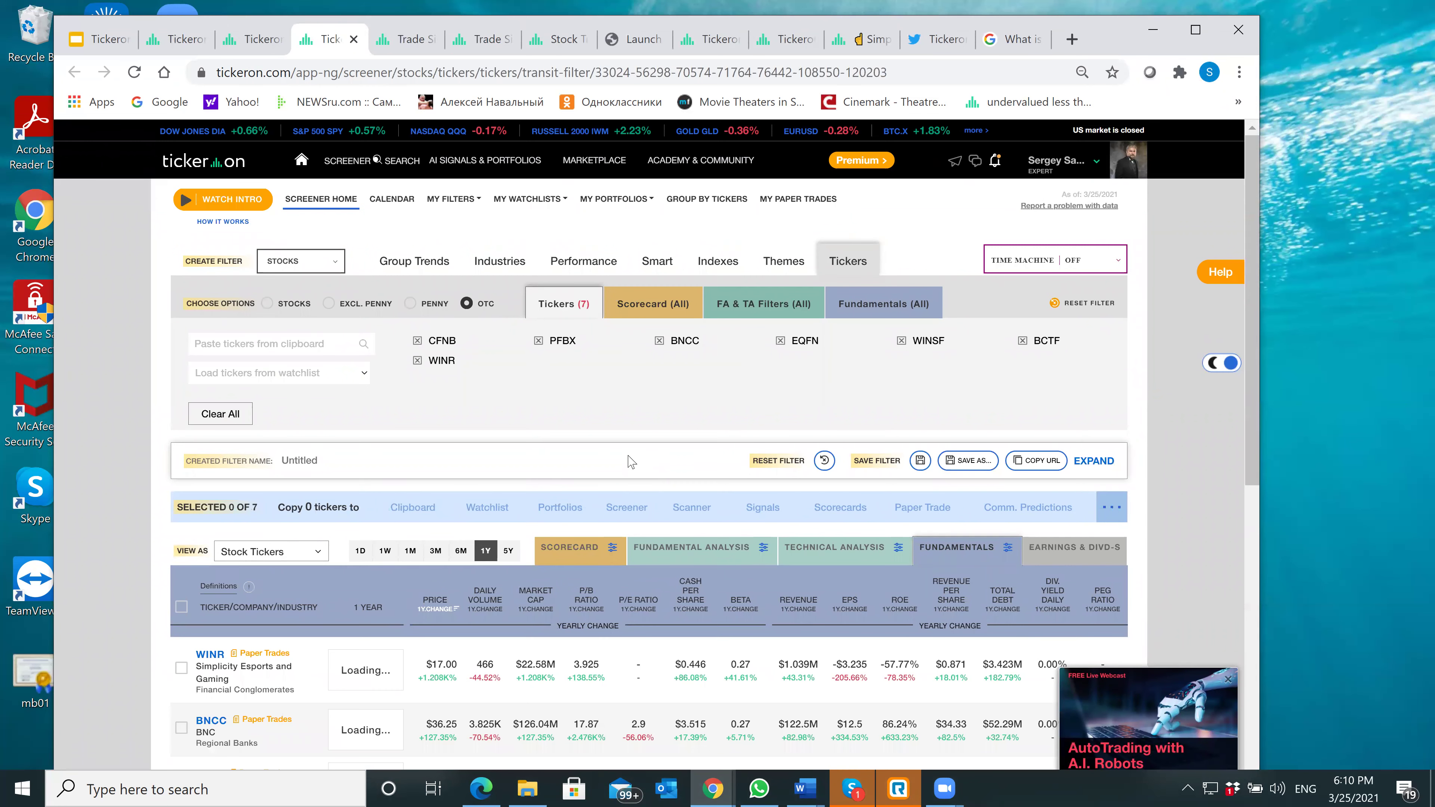
Step: Examine the fundamentals and yearly changes of the tickers in the banks theme
scroll(624, 535, "down", 3)
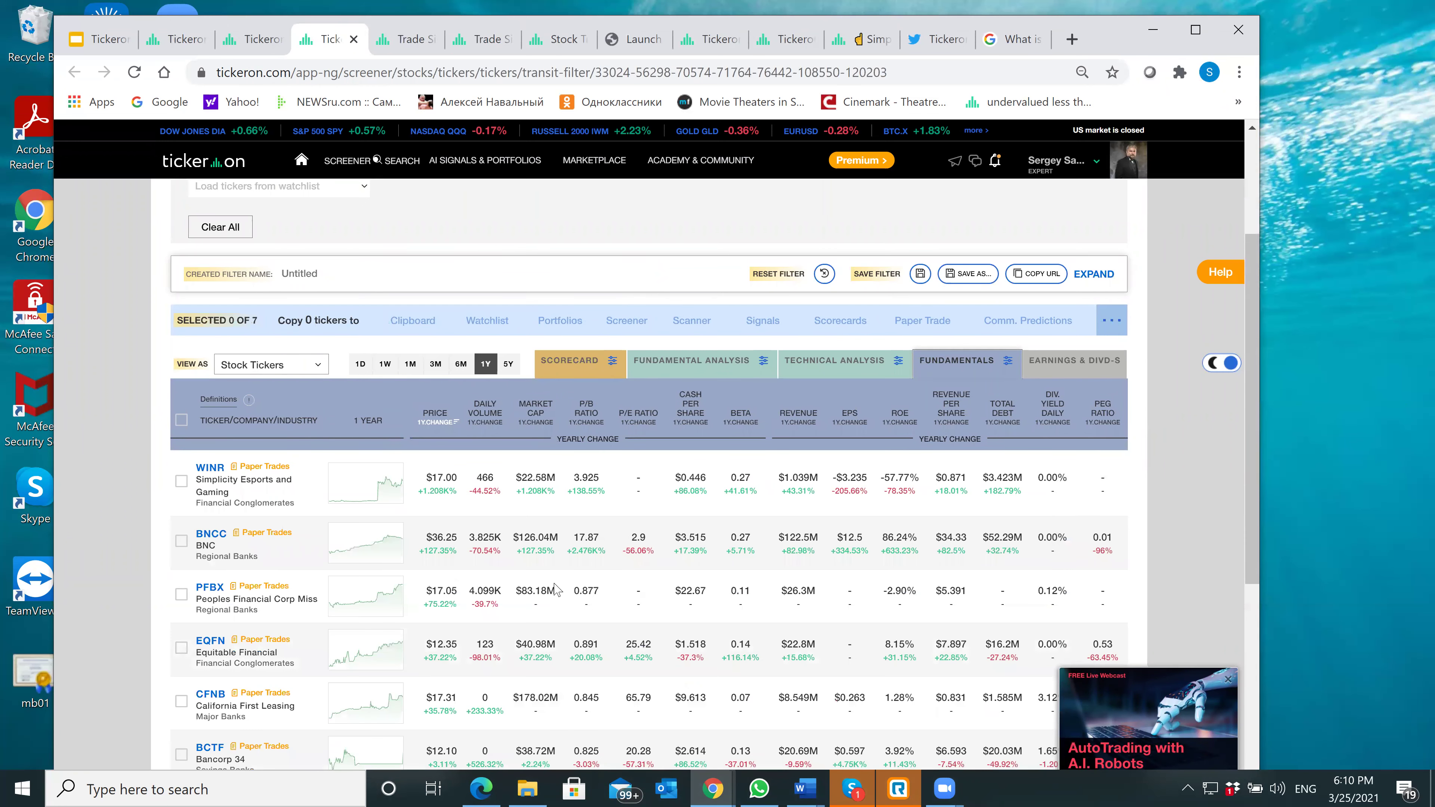
scroll(556, 589, "down", 2)
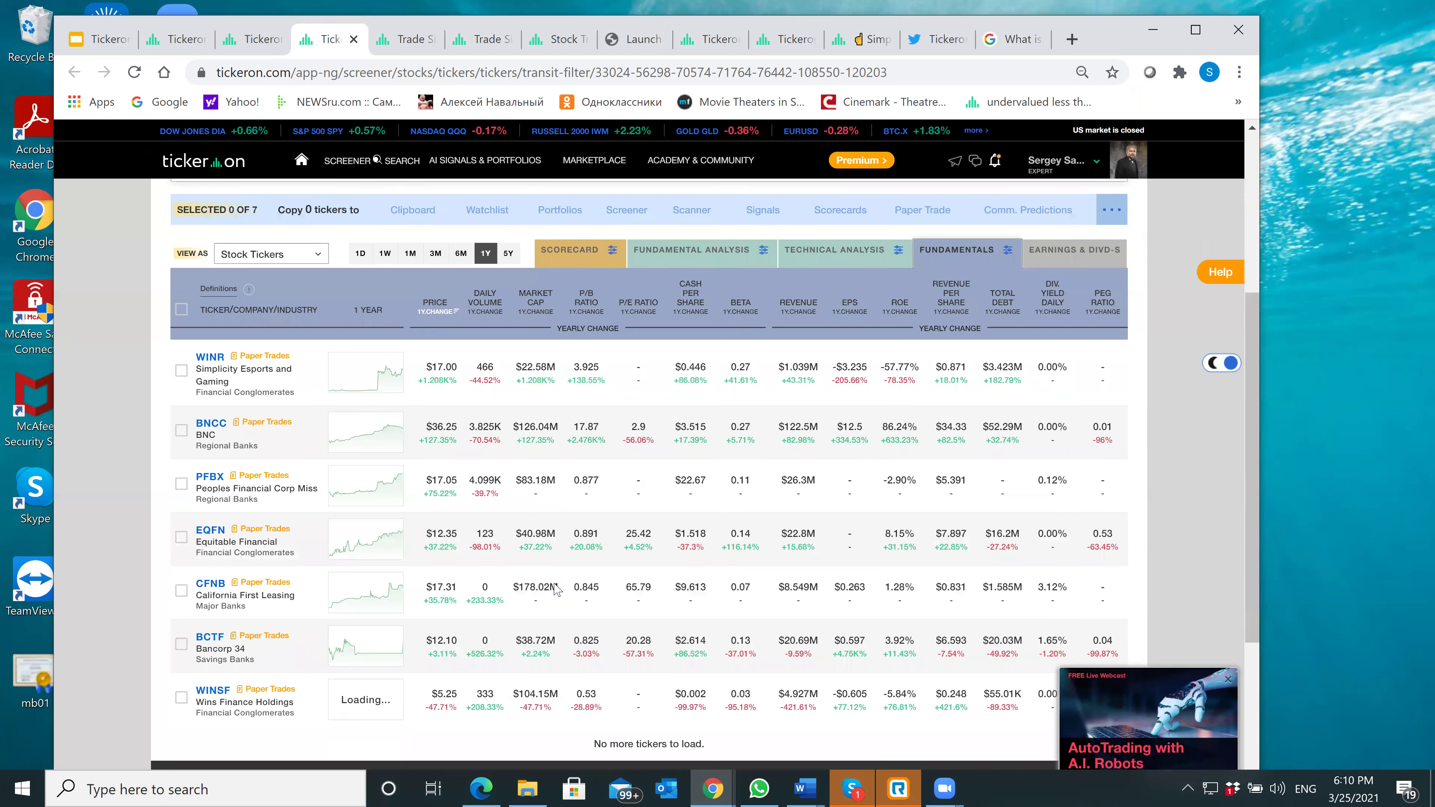
scroll(557, 589, "up", 1)
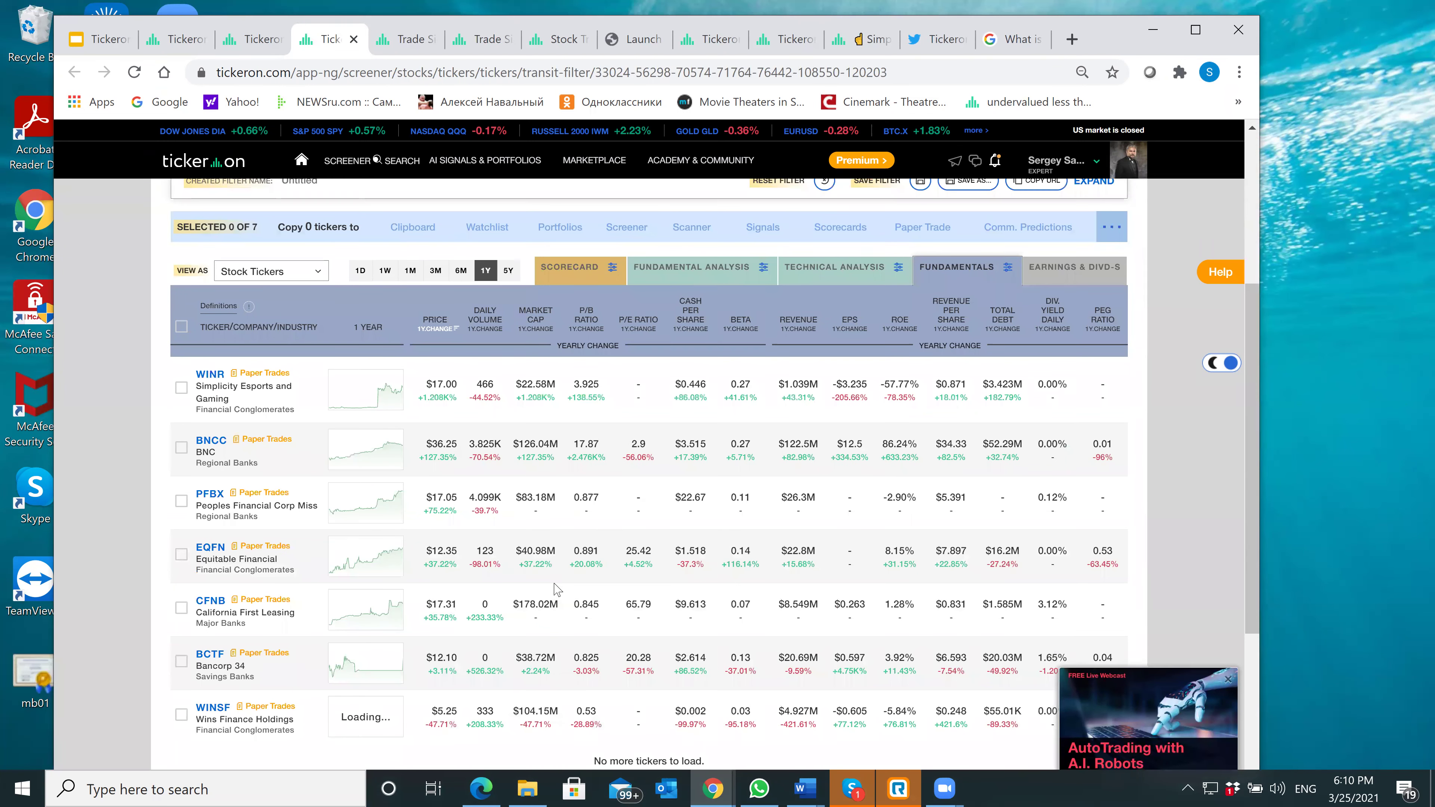
scroll(557, 589, "up", 5)
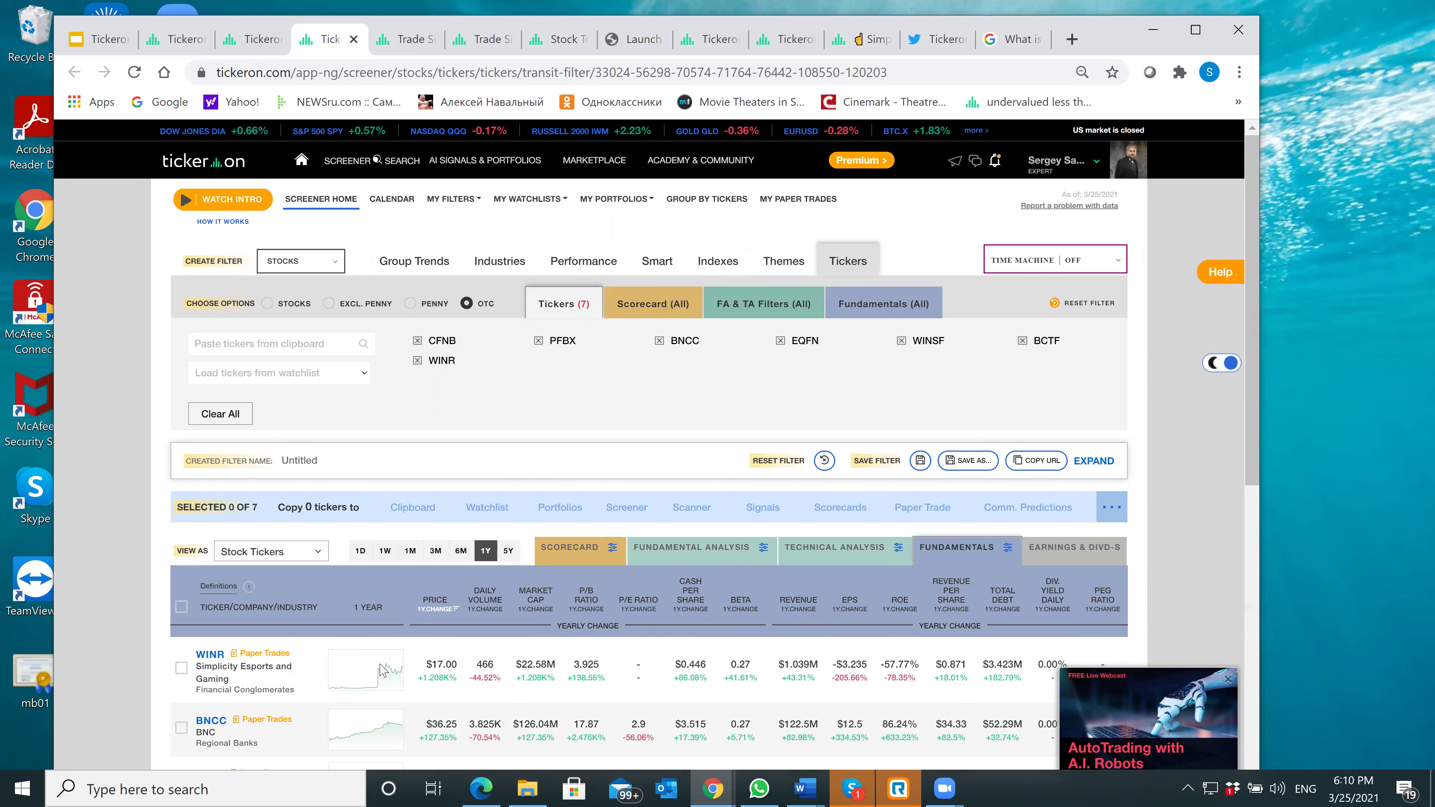
scroll(310, 694, "down", 2)
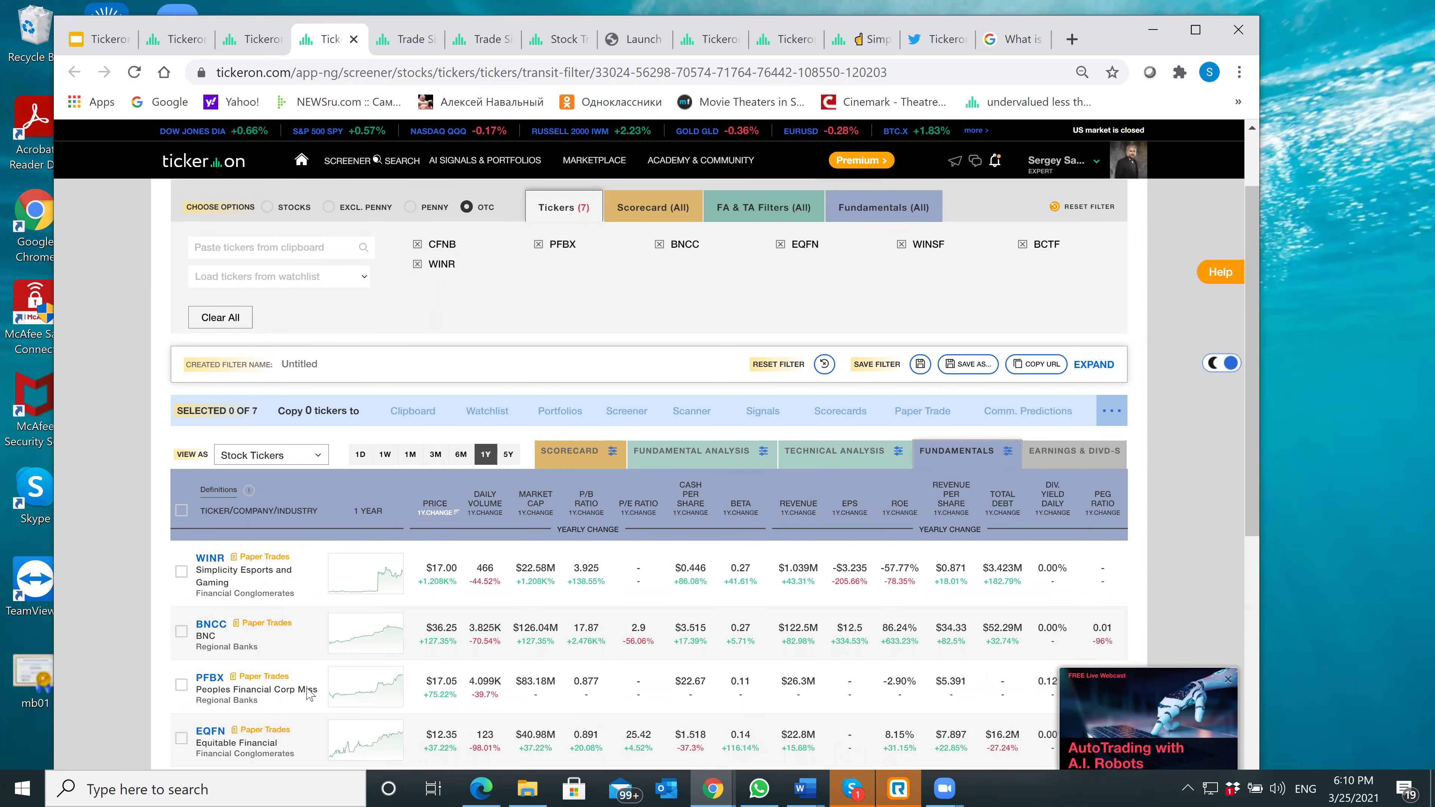
scroll(224, 545, "down", 1)
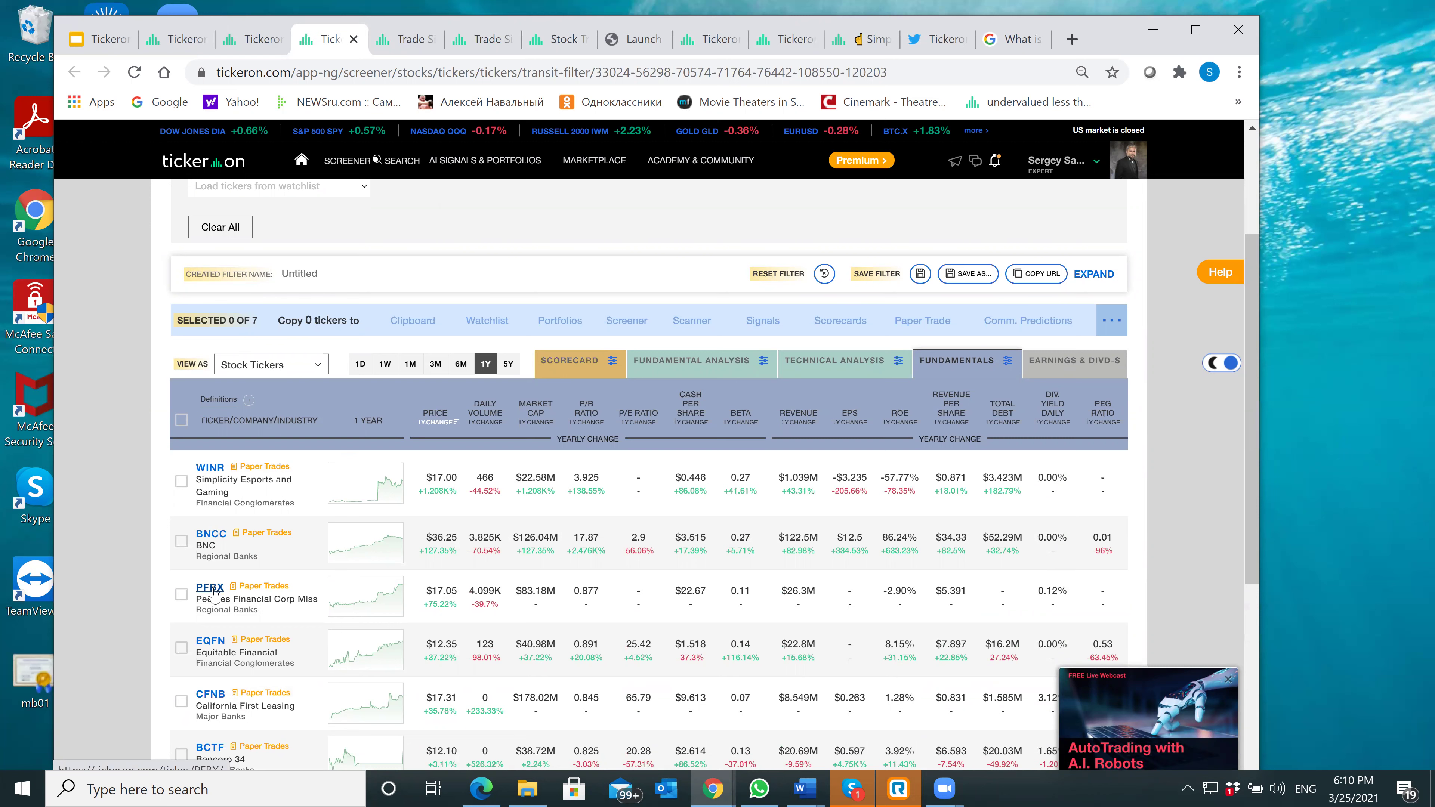
Step: Compare the bank tickers in the Scorecard and Fundamental Analysis views, including their valuation ratings
left_click(575, 367)
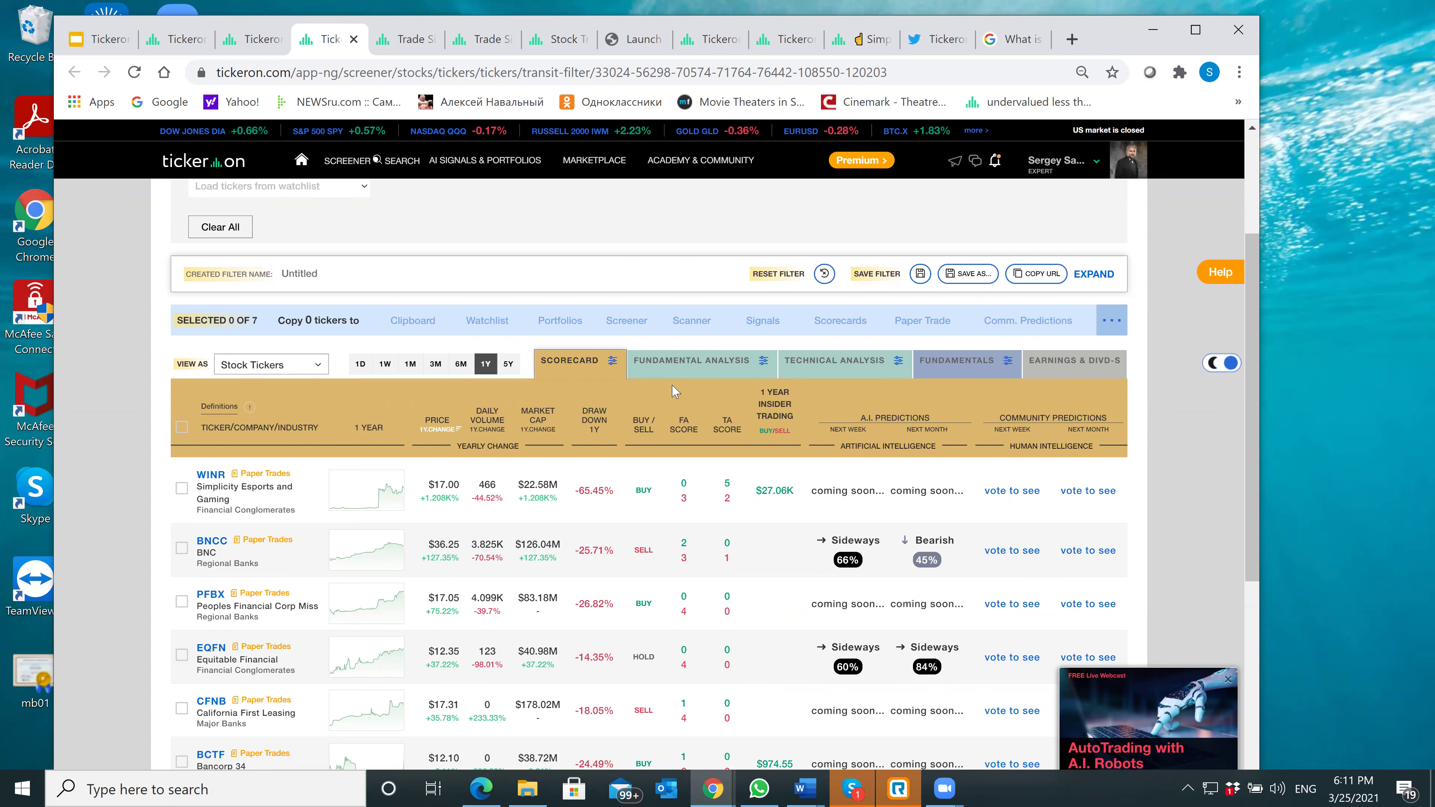
left_click(682, 368)
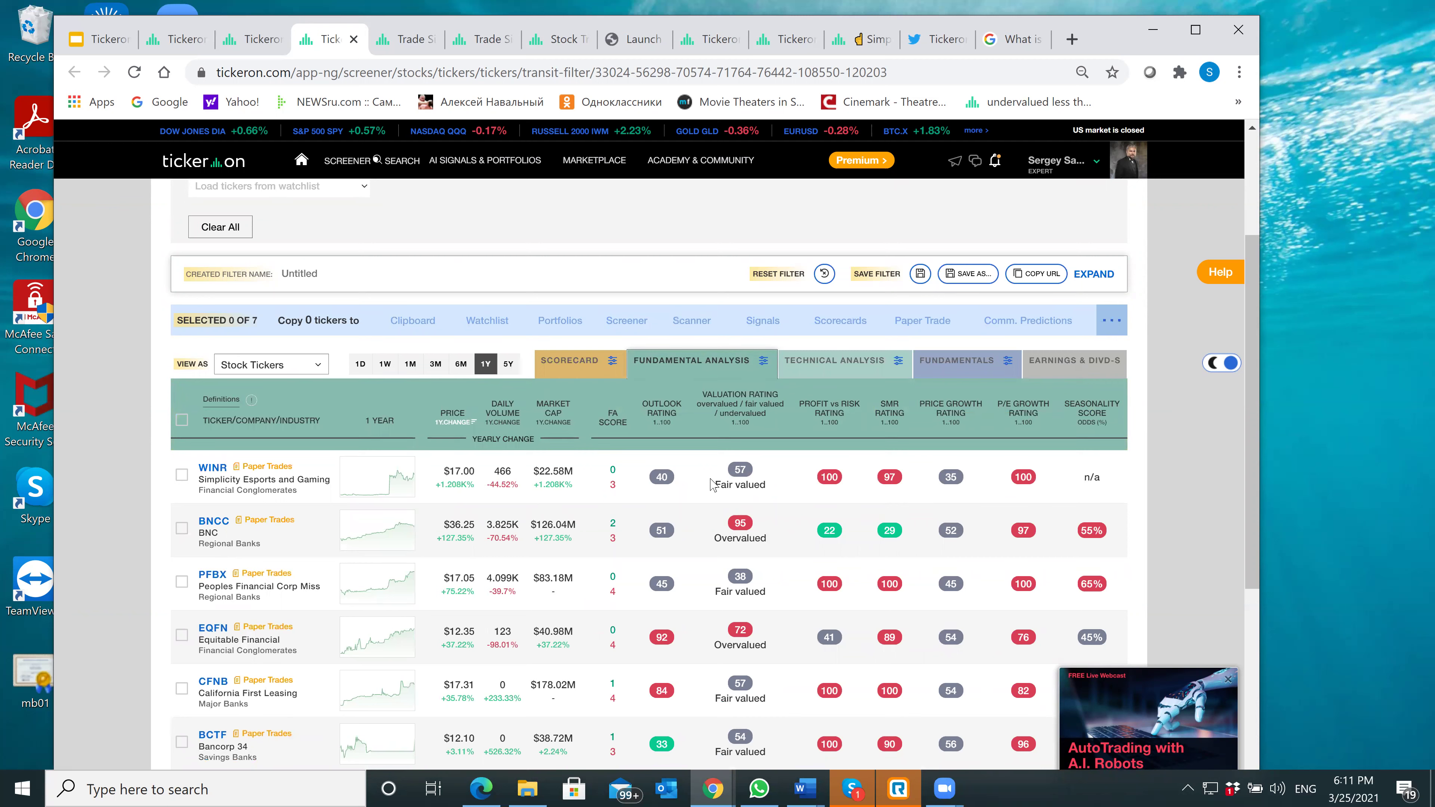
left_click(743, 472)
scroll(806, 544, "down", 2)
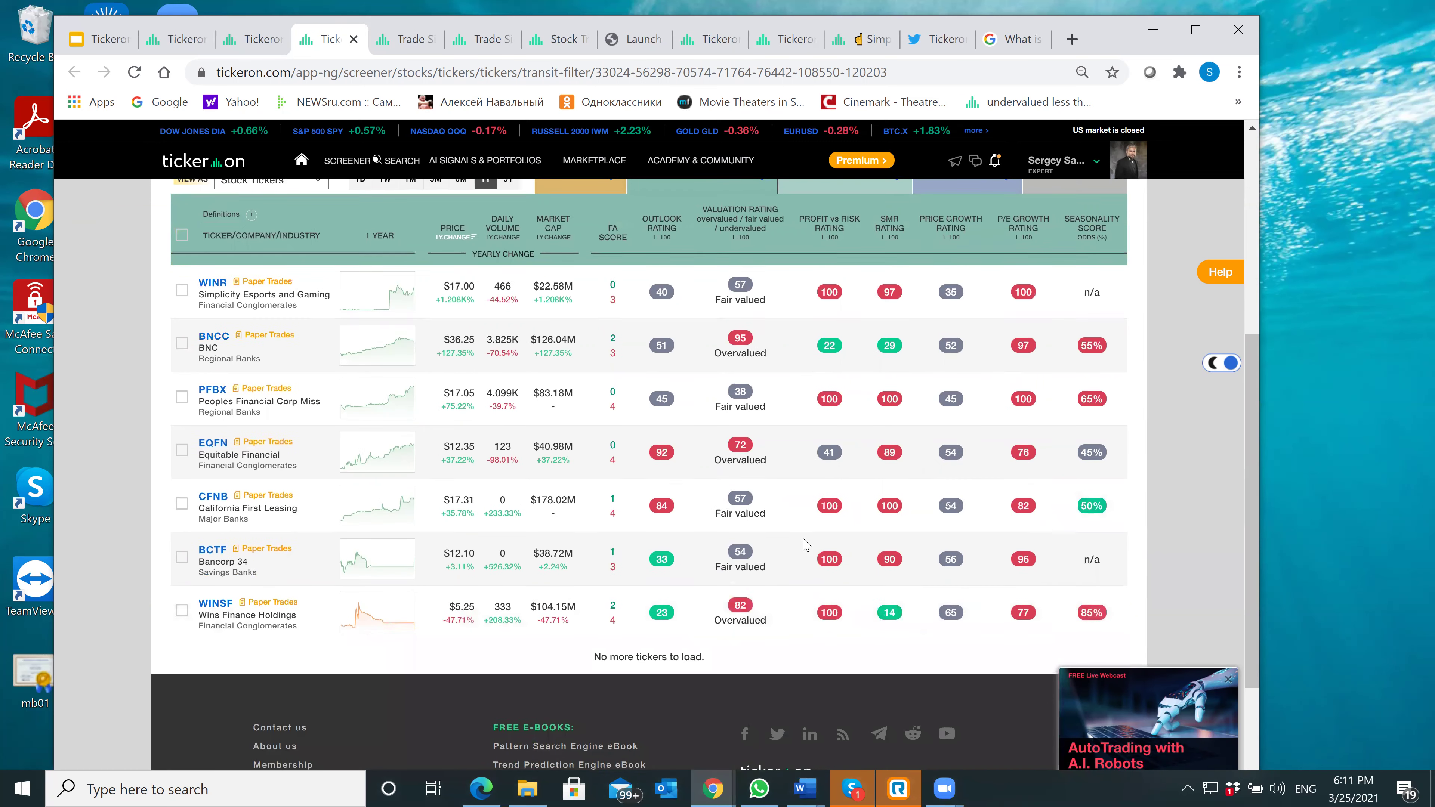
Step: Examine the bank tickers' indicator signals and odds in the Technical Analysis view, including WINR's stochastic
scroll(805, 544, "up", 1)
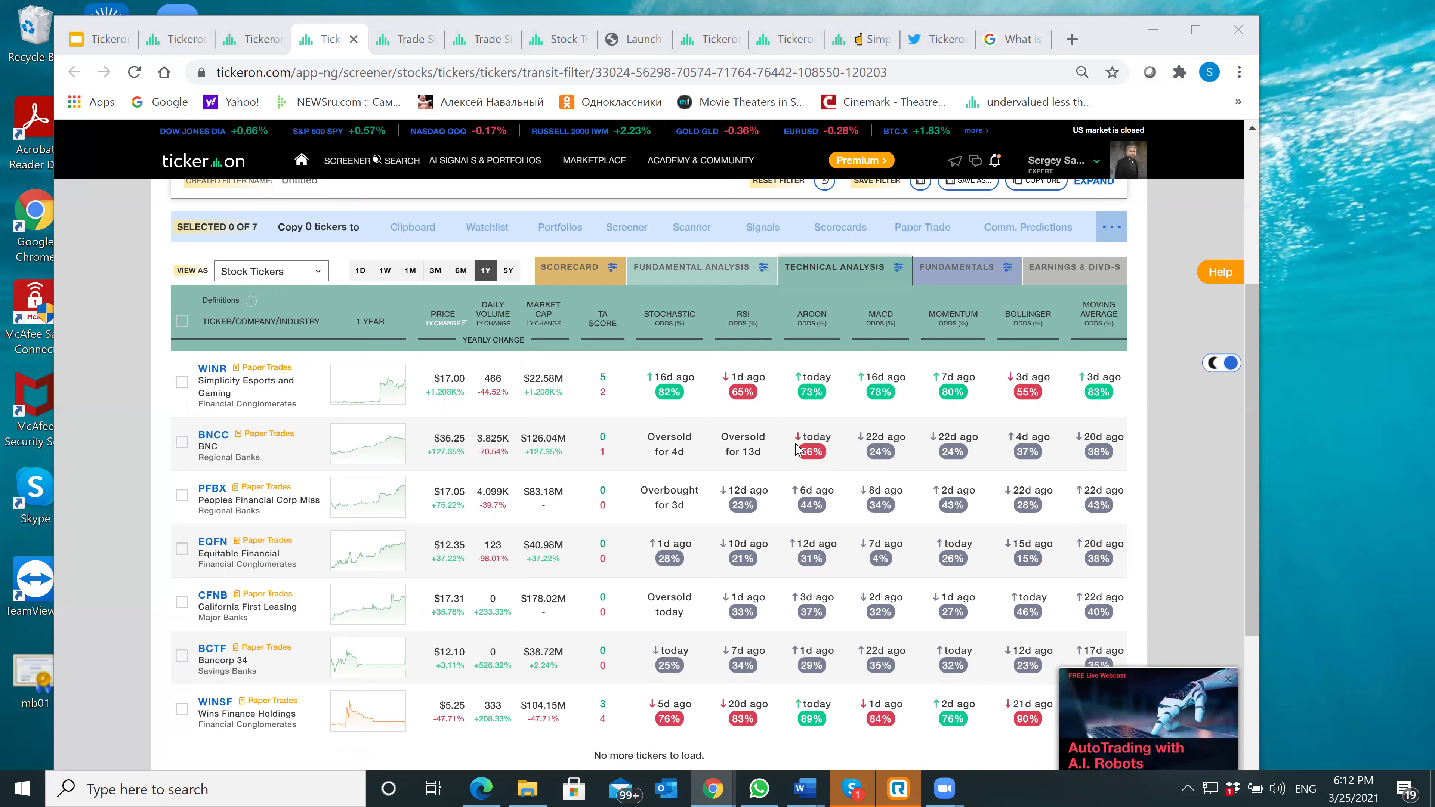
mouse_move(822, 317)
left_click(667, 305)
left_click(672, 397)
Step: Open the ticker page for WINR from the screener results
mouse_move(205, 386)
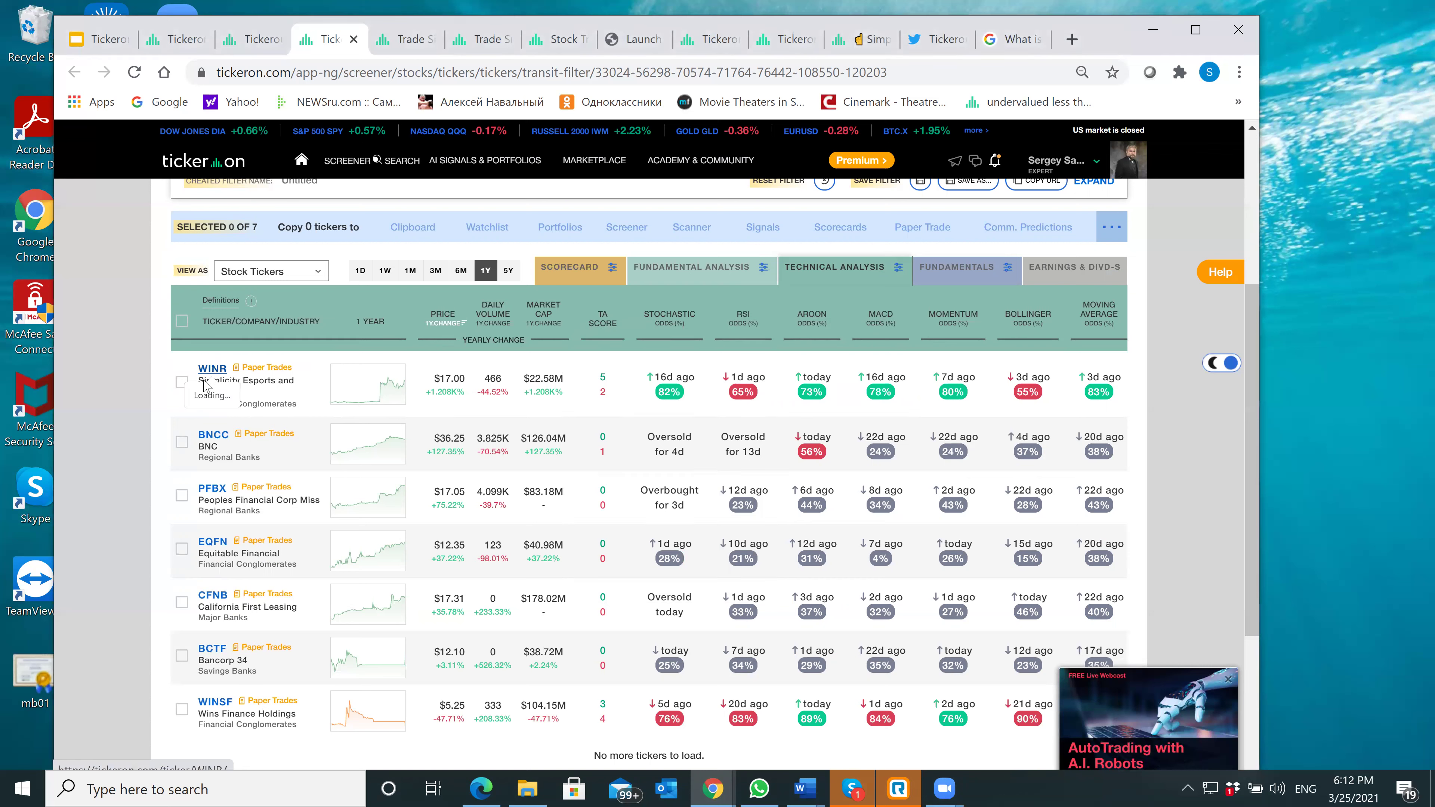
left_click(129, 424)
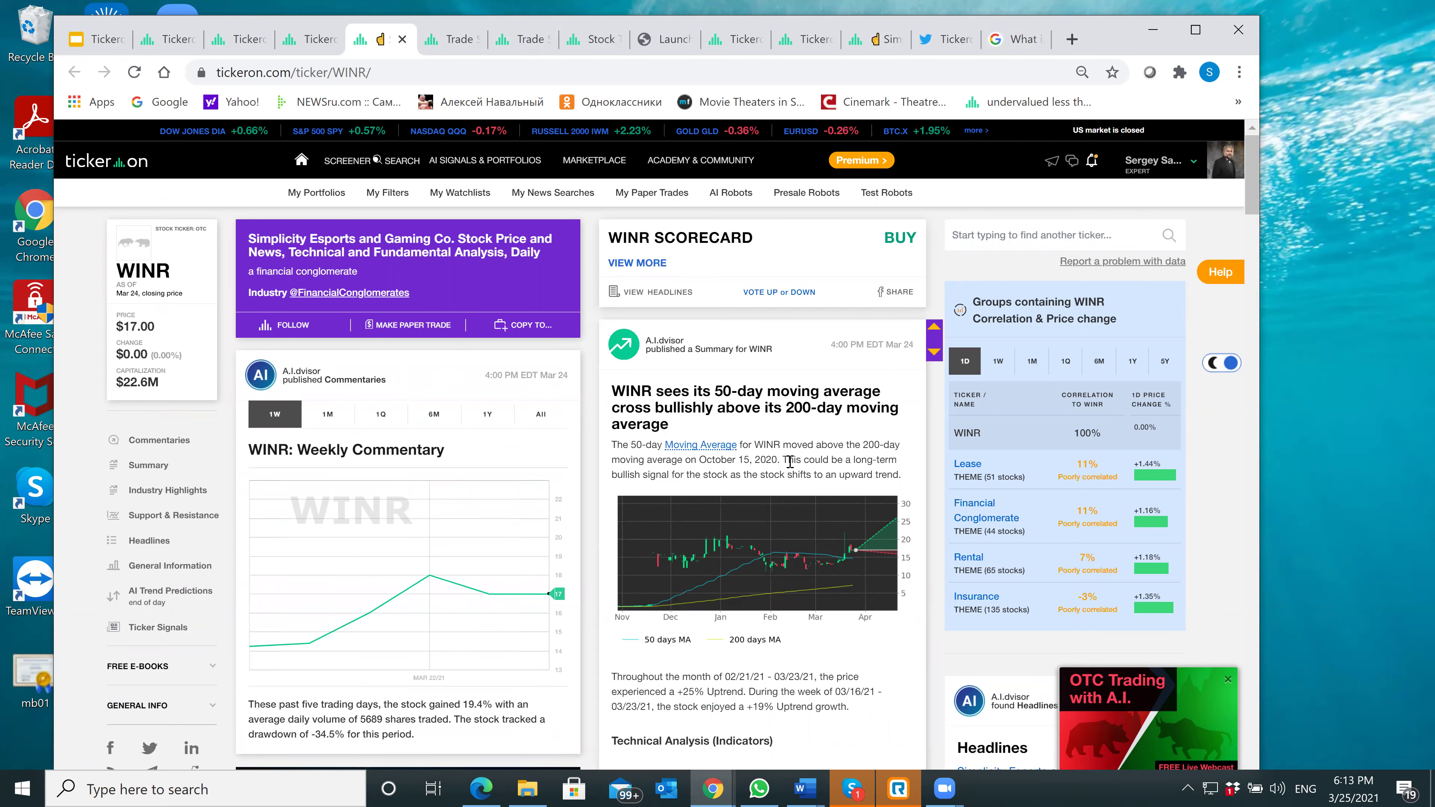
Step: Read WINR's summary and bullish indicator analysis, and view the explanation of how to use stochastics in trading
scroll(790, 461, "down", 5)
scroll(790, 461, "down", 2)
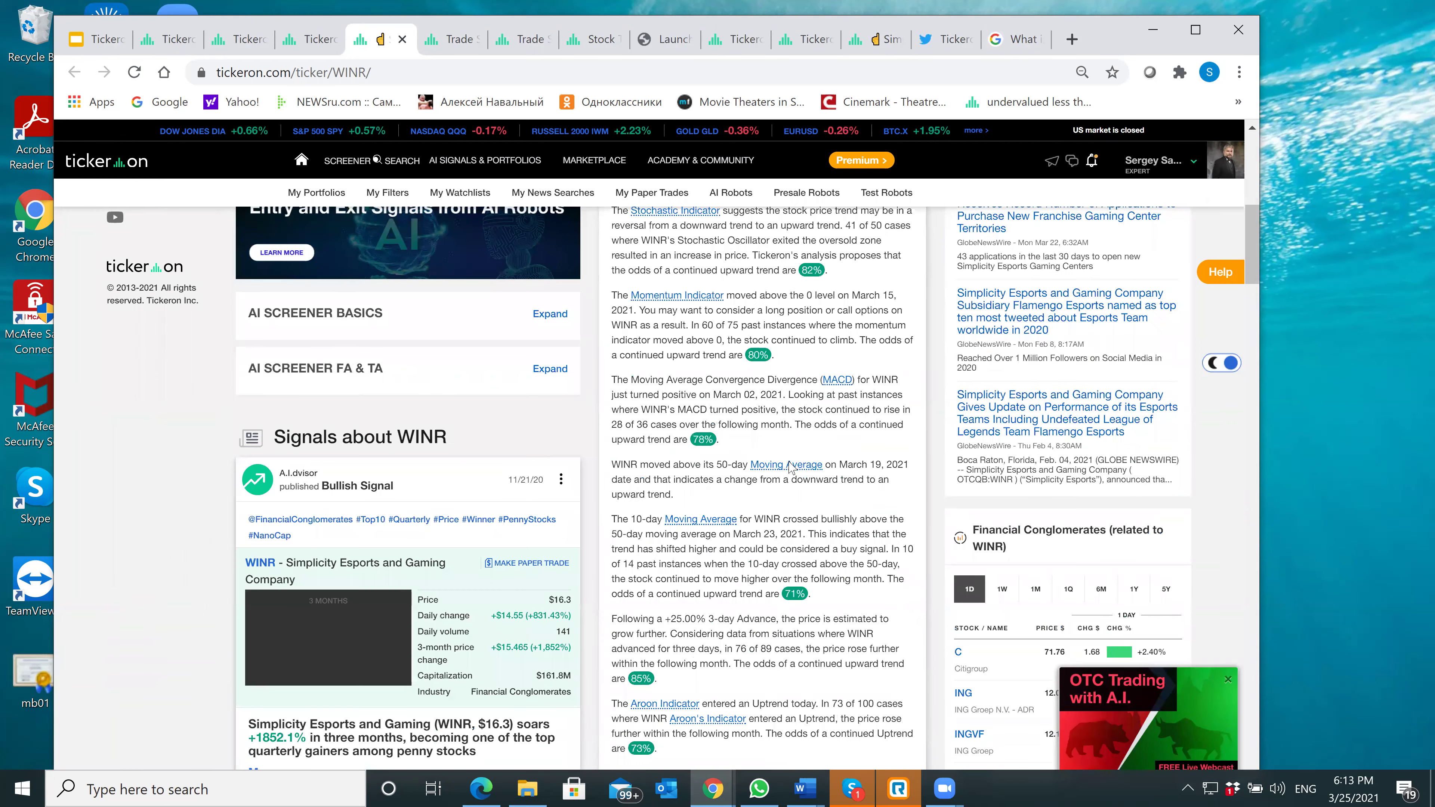
scroll(790, 466, "up", 3)
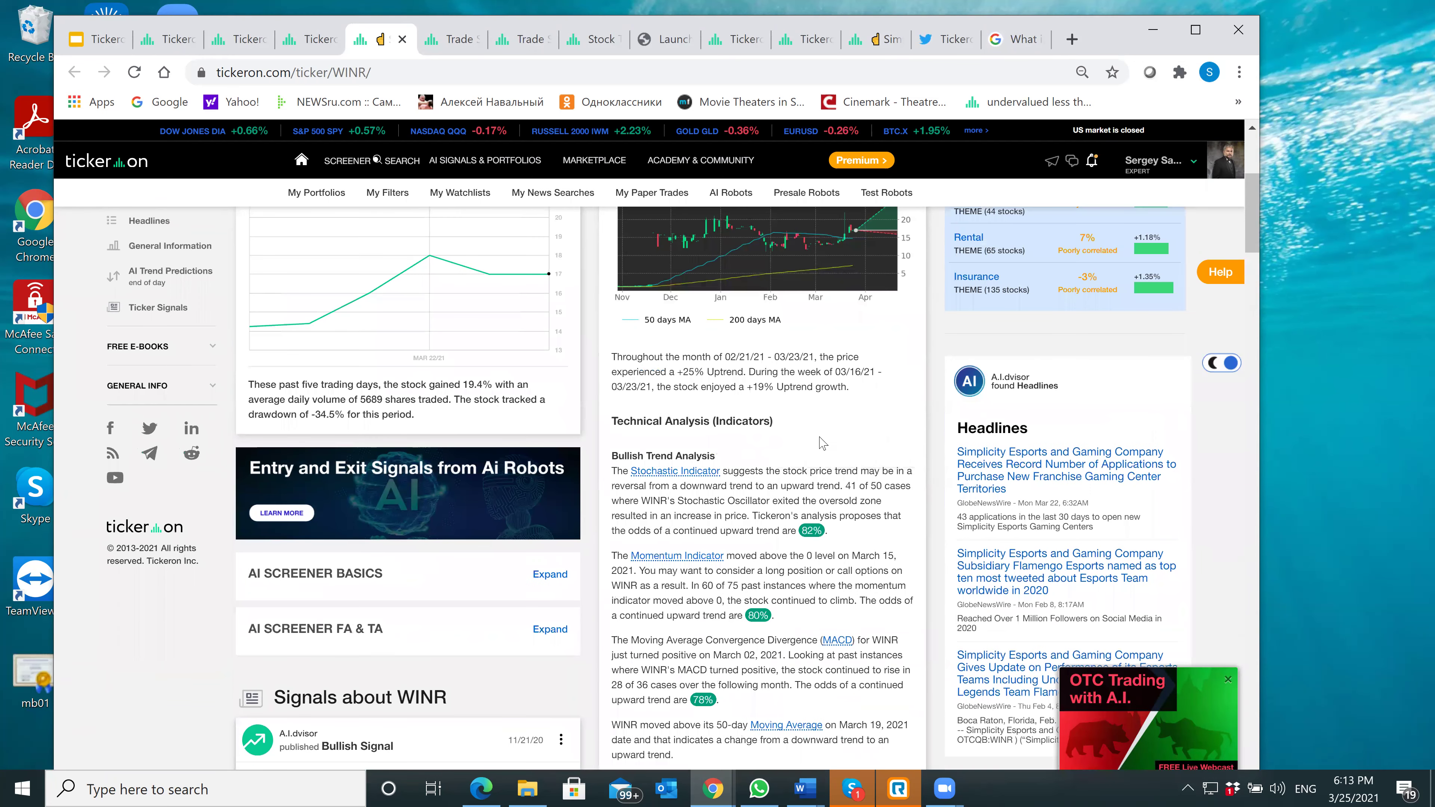
scroll(828, 446, "down", 1)
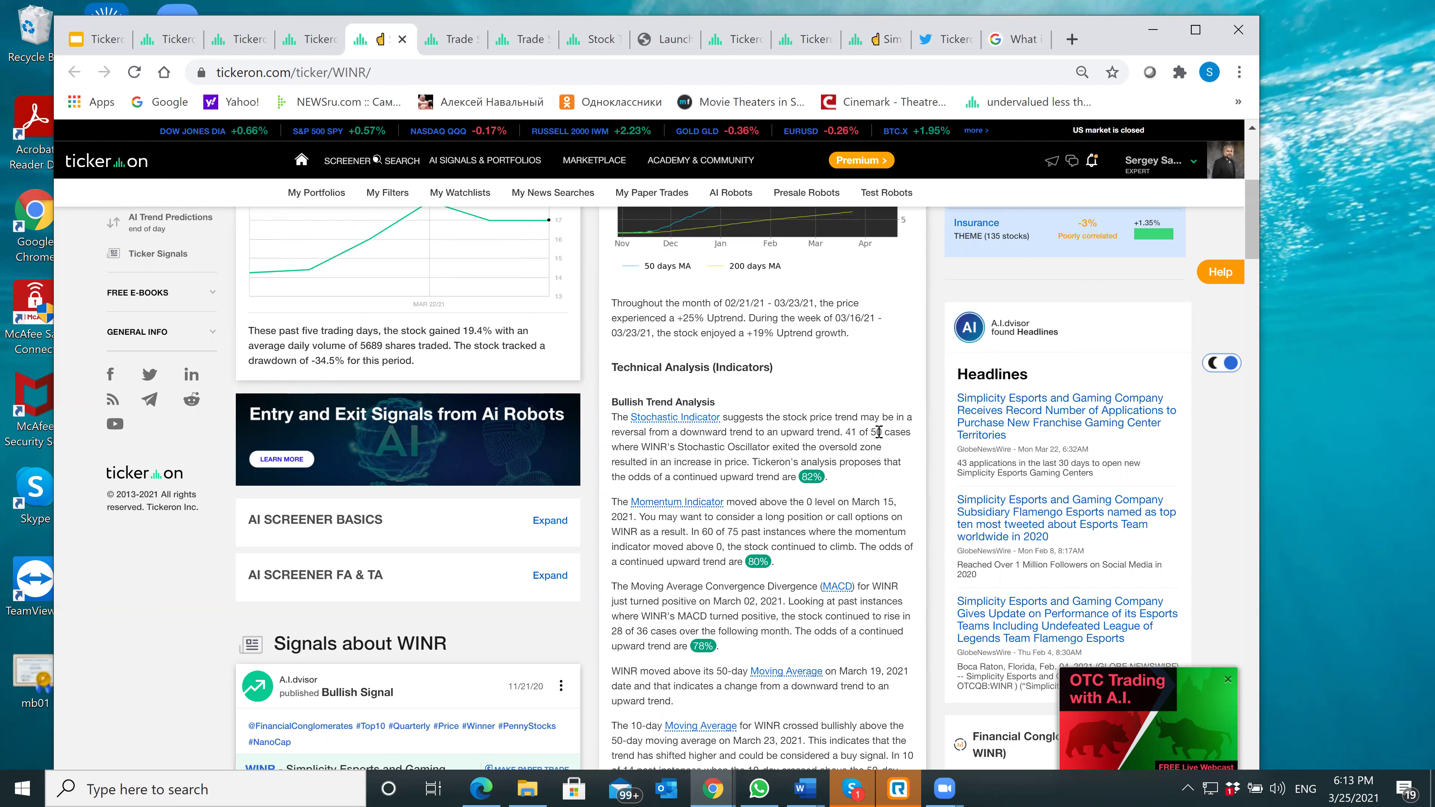
left_click(710, 416)
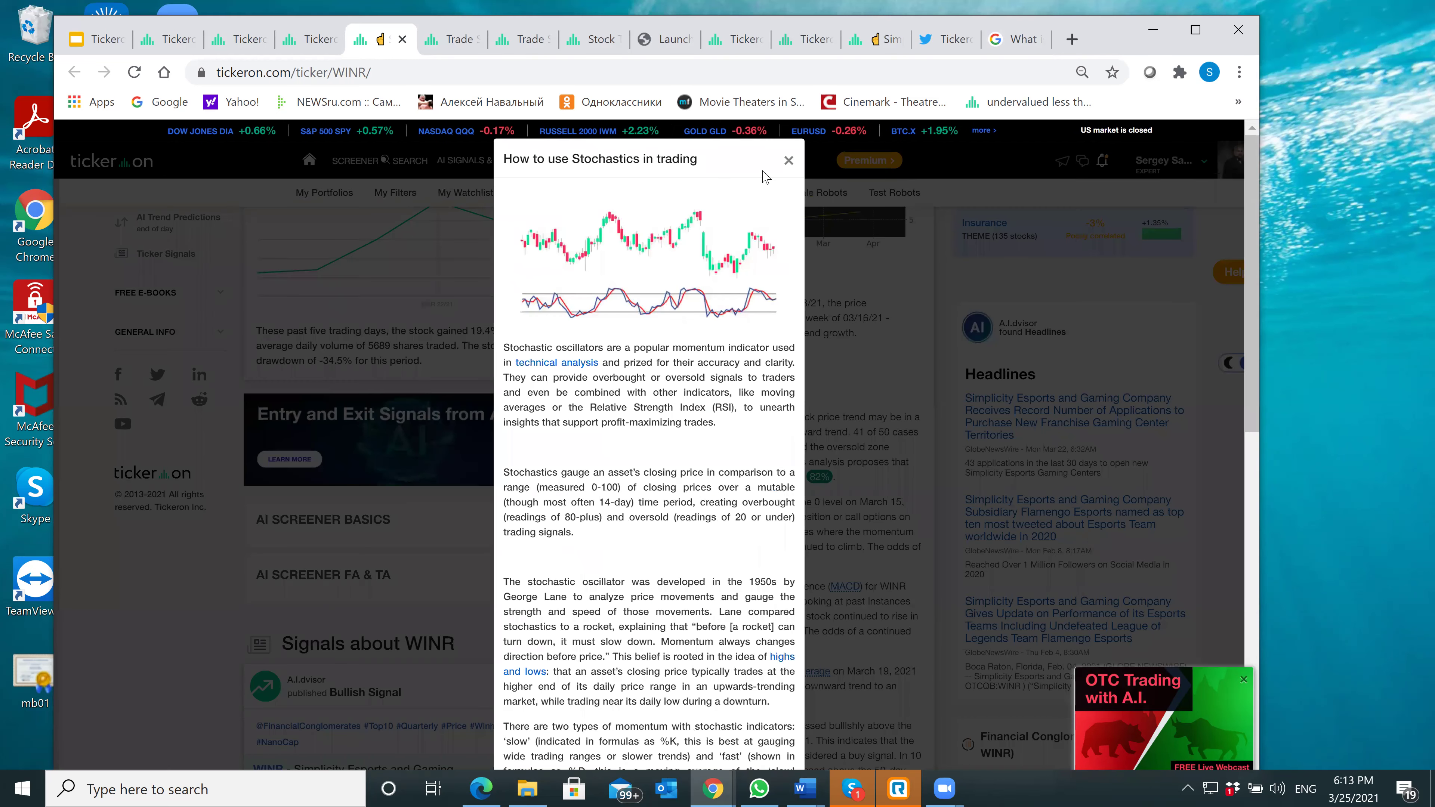
left_click(788, 162)
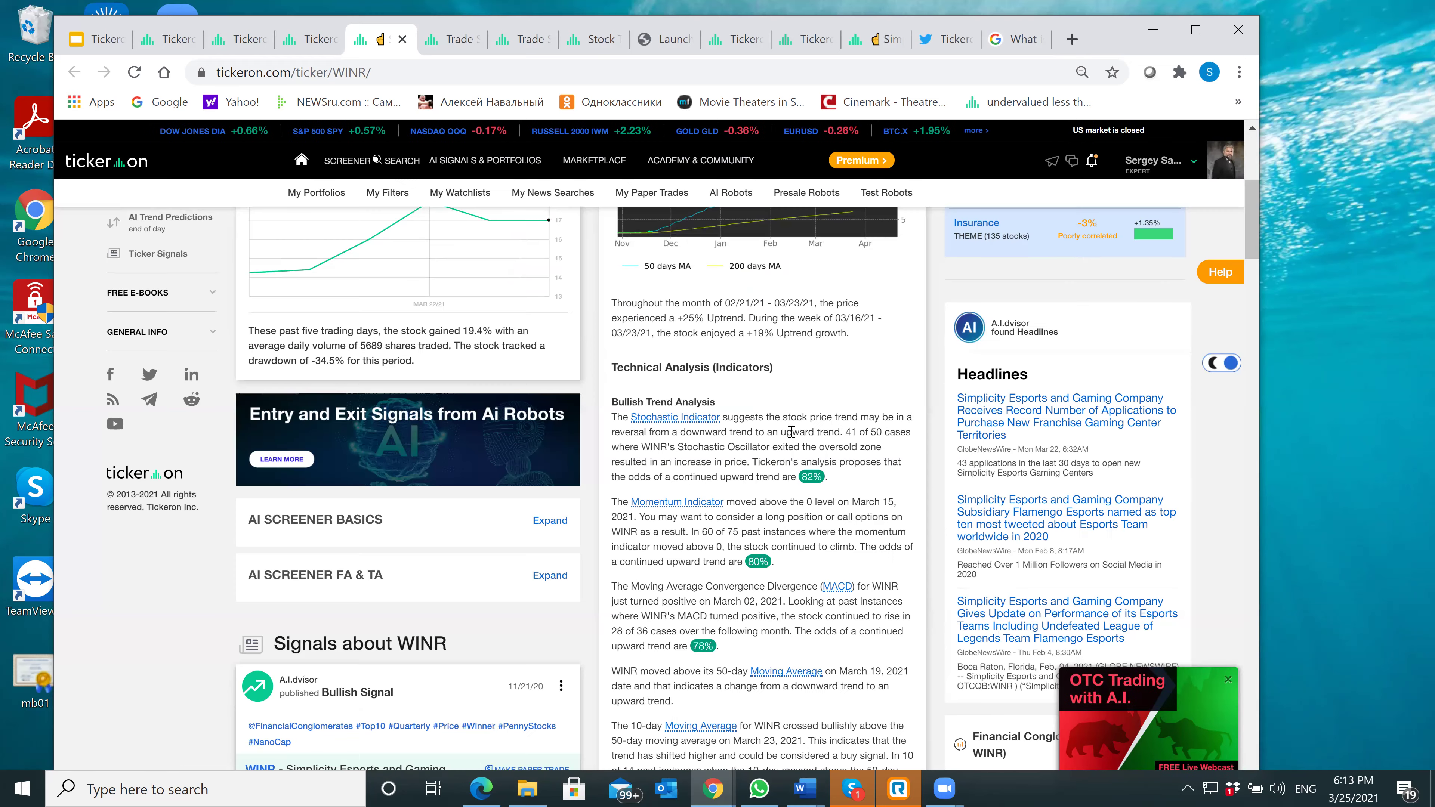
Step: Expand the AI Screener Basics section on WINR's page and review its scorecard and fundamentals
scroll(791, 432, "up", 6)
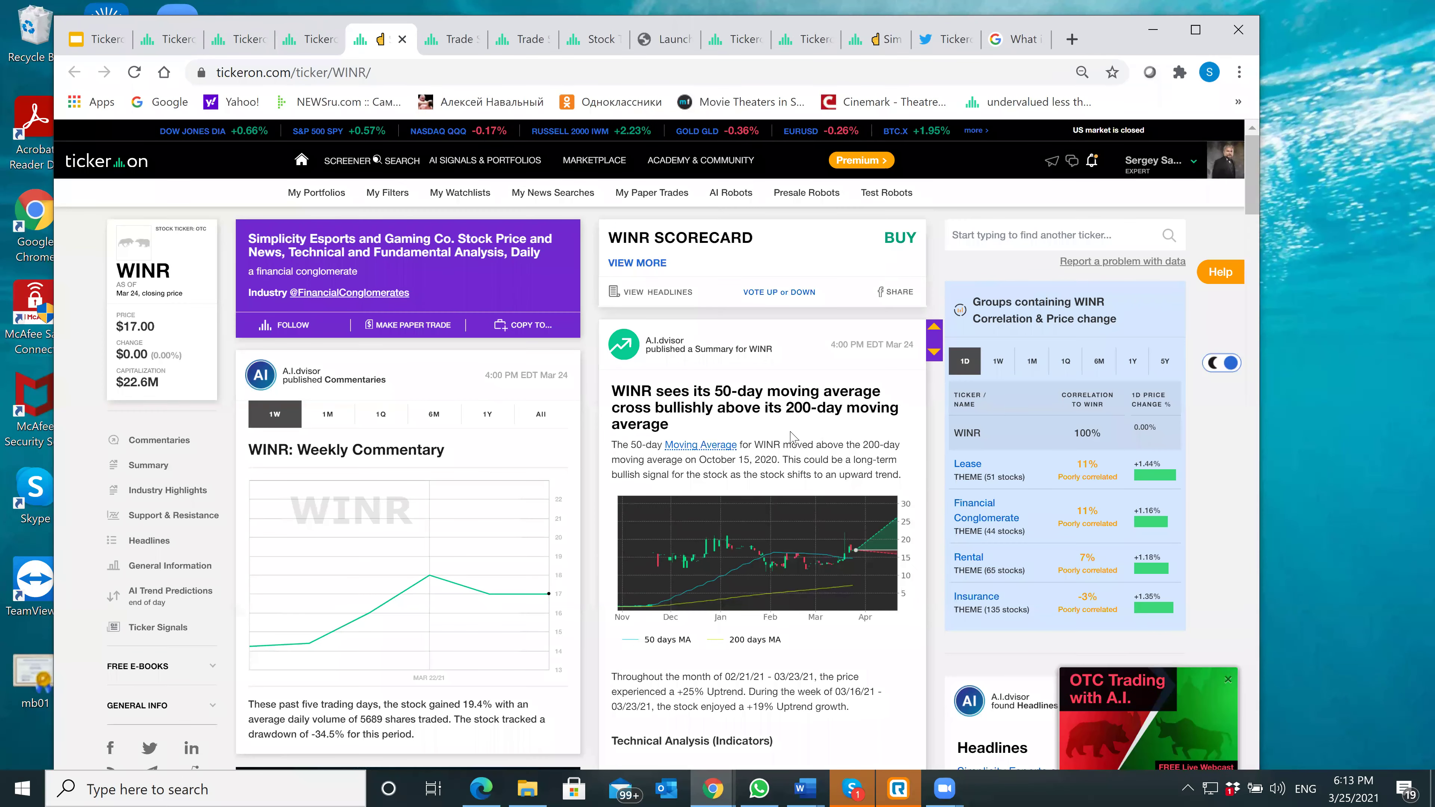
scroll(791, 435, "down", 9)
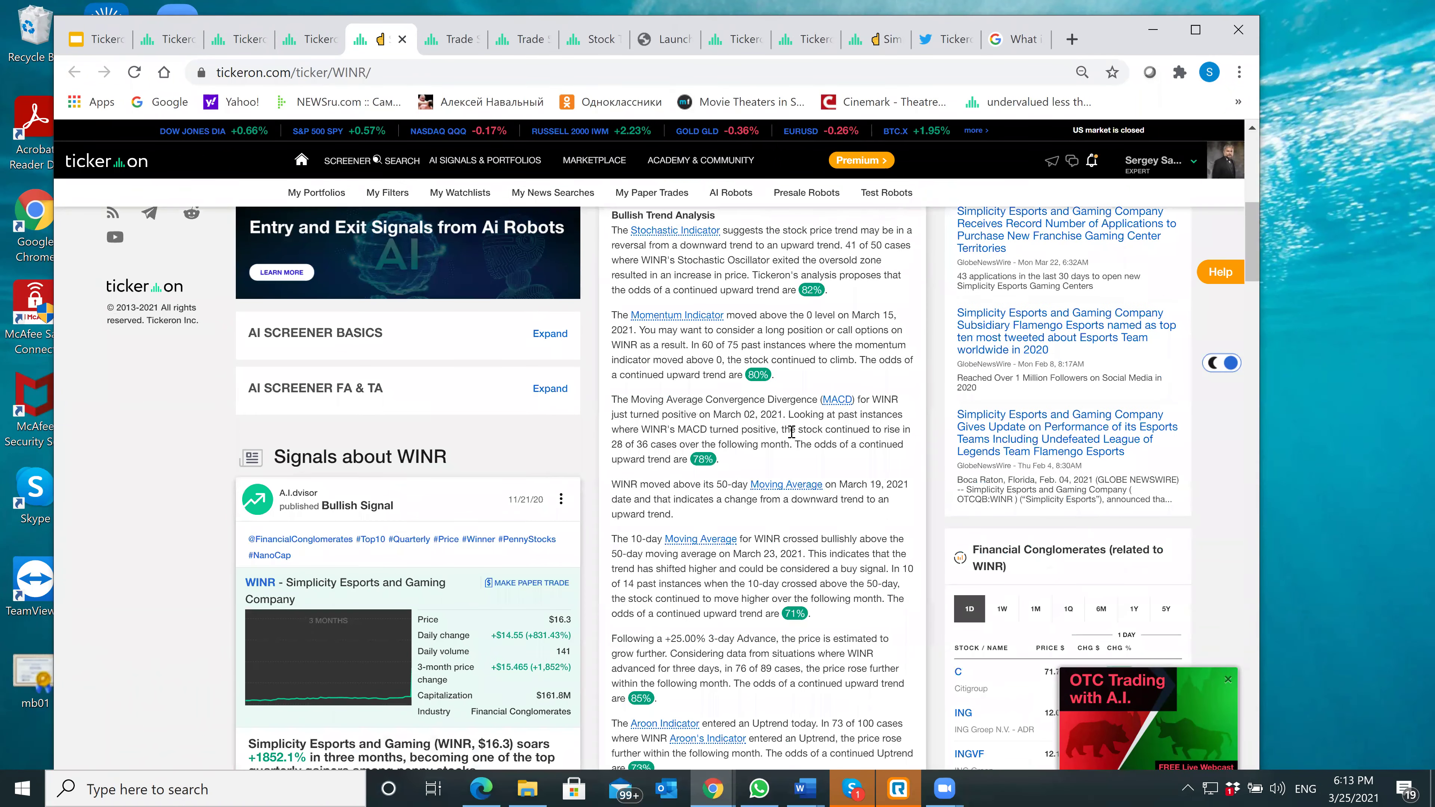
scroll(791, 432, "up", 2)
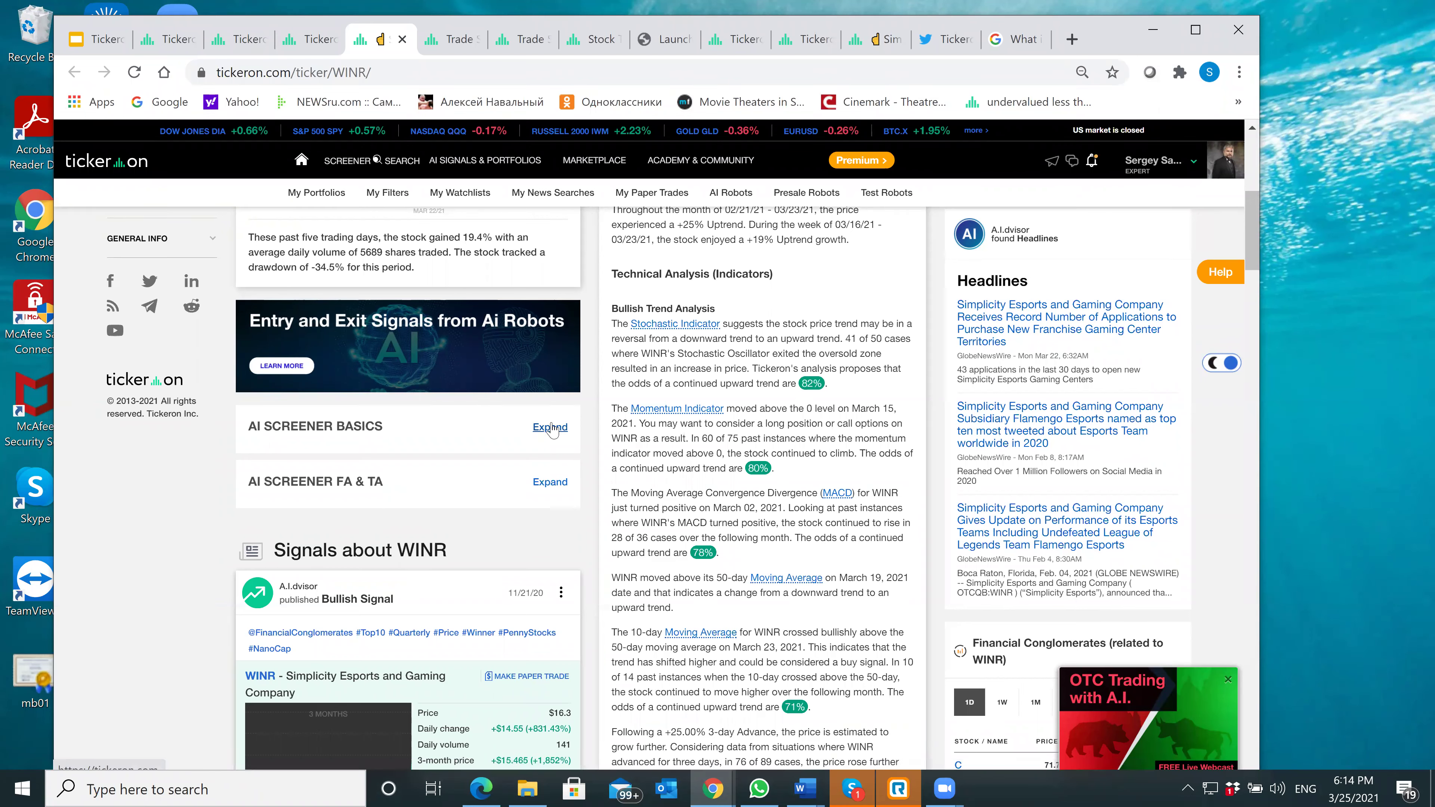
left_click(550, 428)
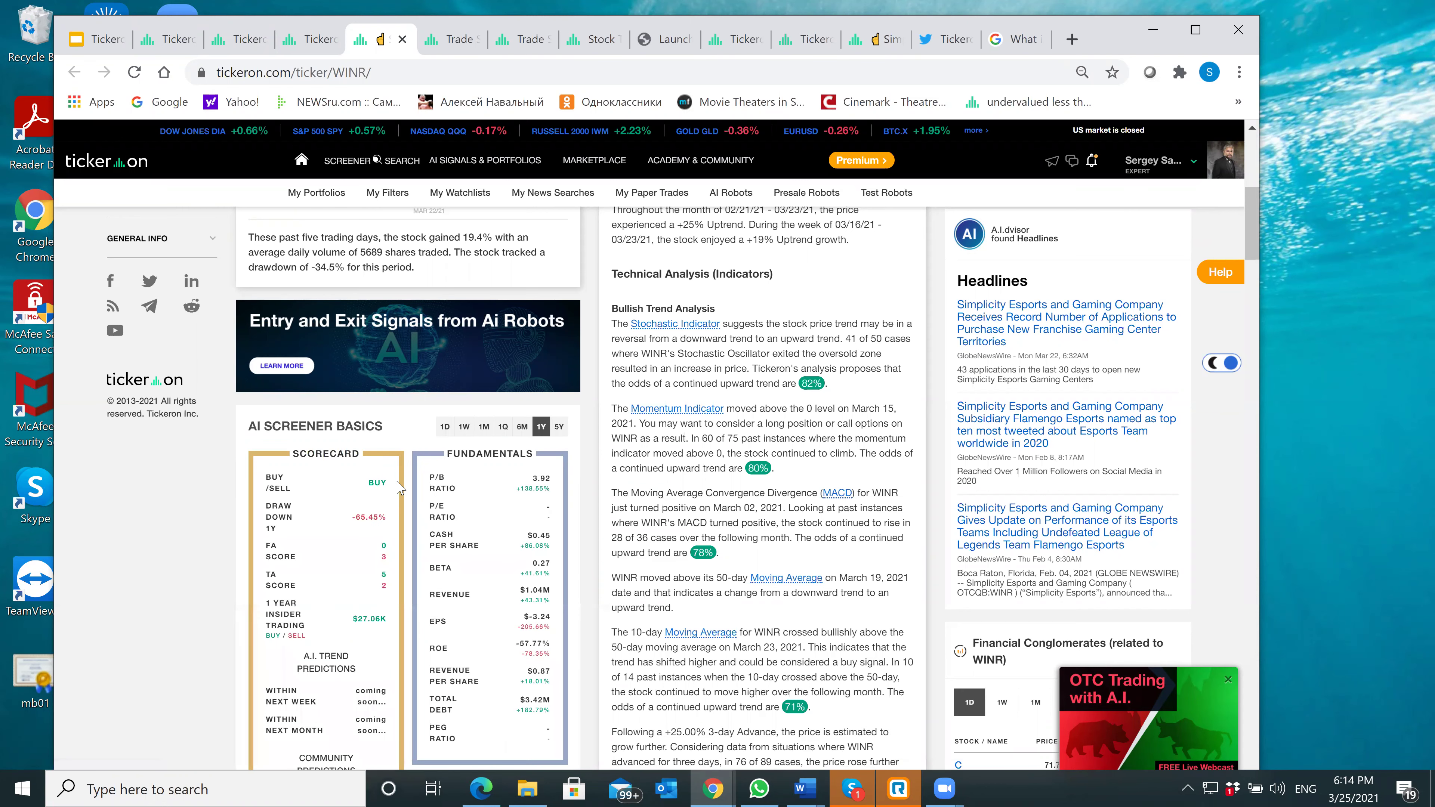
scroll(418, 467, "down", 3)
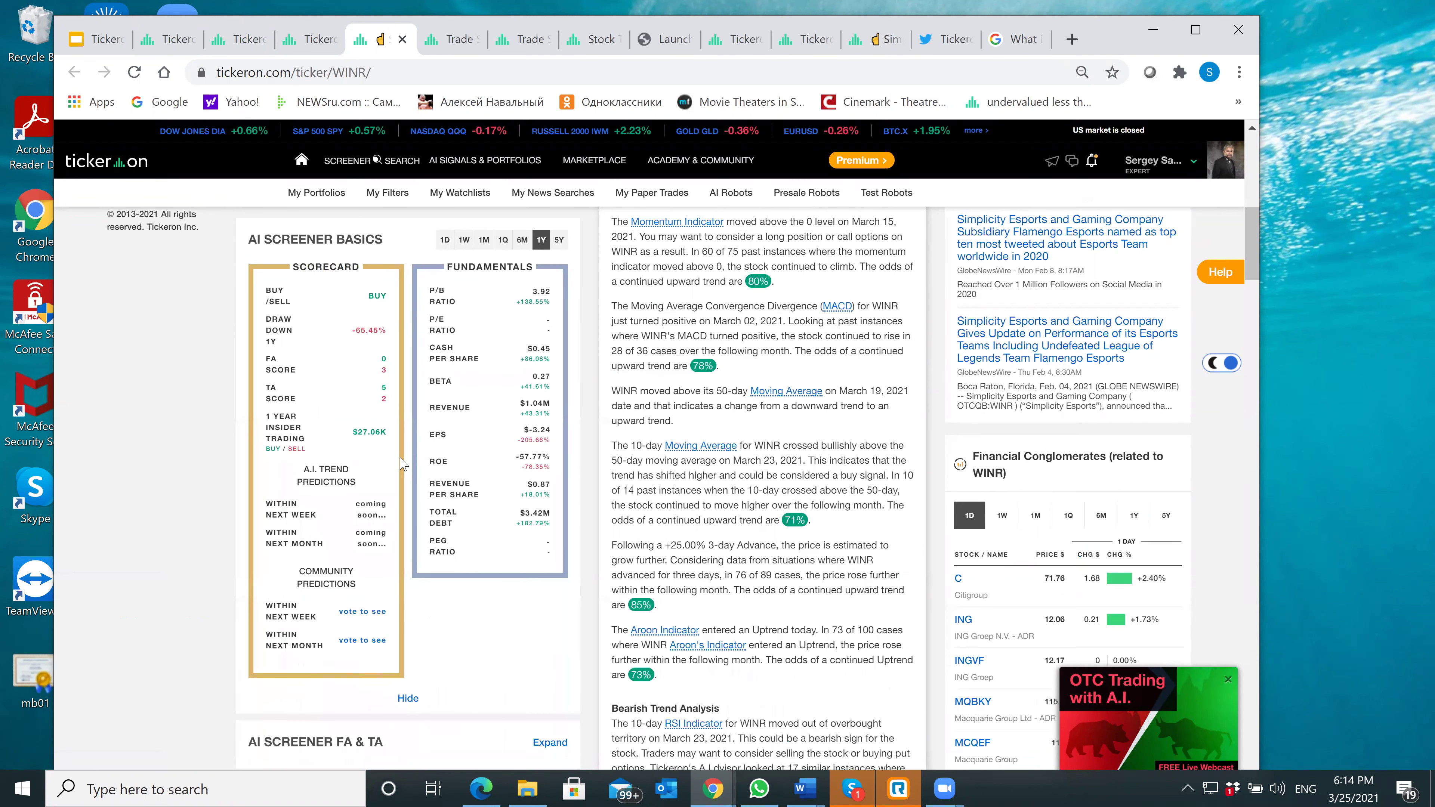
Step: Expand the AI Screener FA & TA section and review WINR's fundamental ratings and technical indicator odds
scroll(401, 463, "down", 3)
scroll(402, 463, "down", 2)
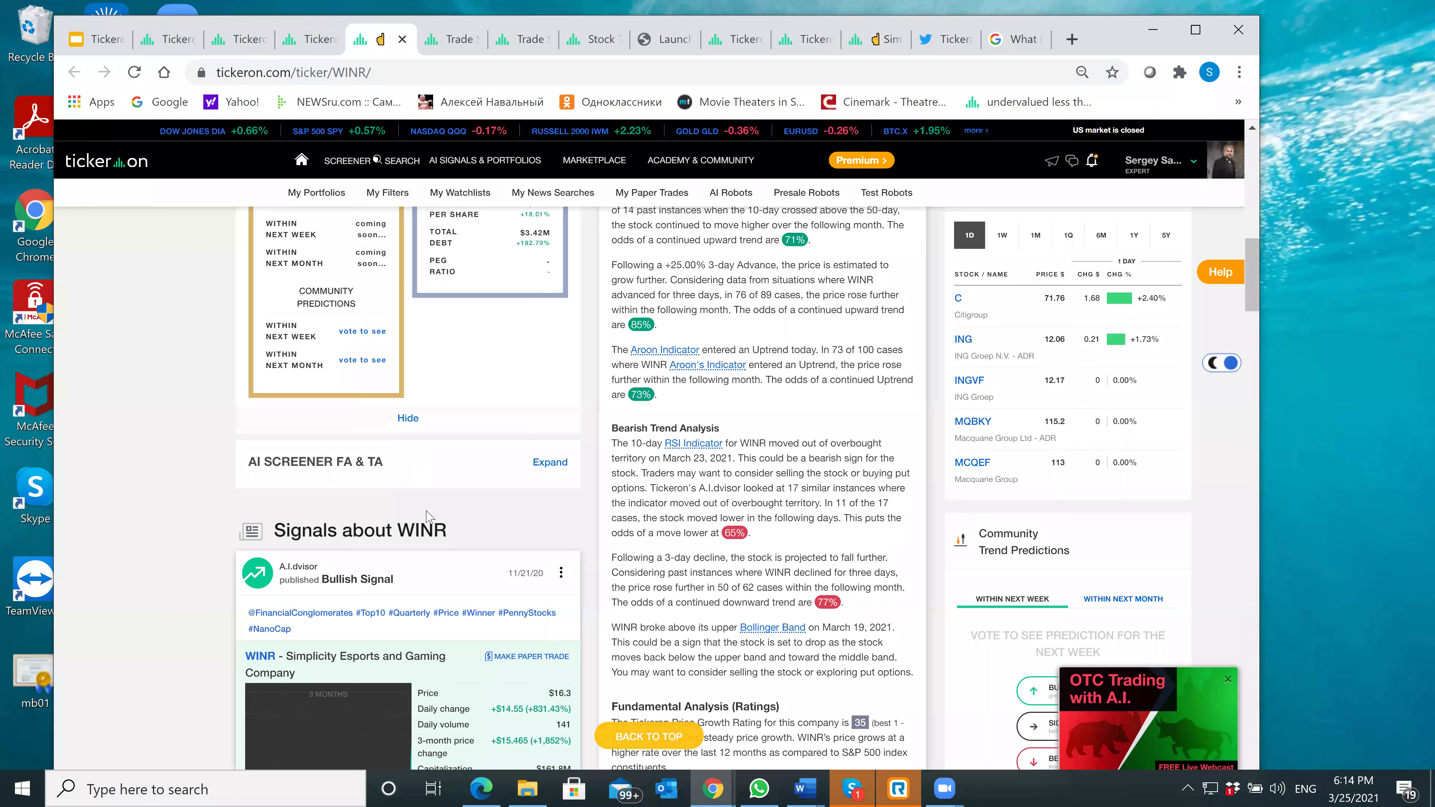
left_click(550, 462)
scroll(555, 468, "down", 3)
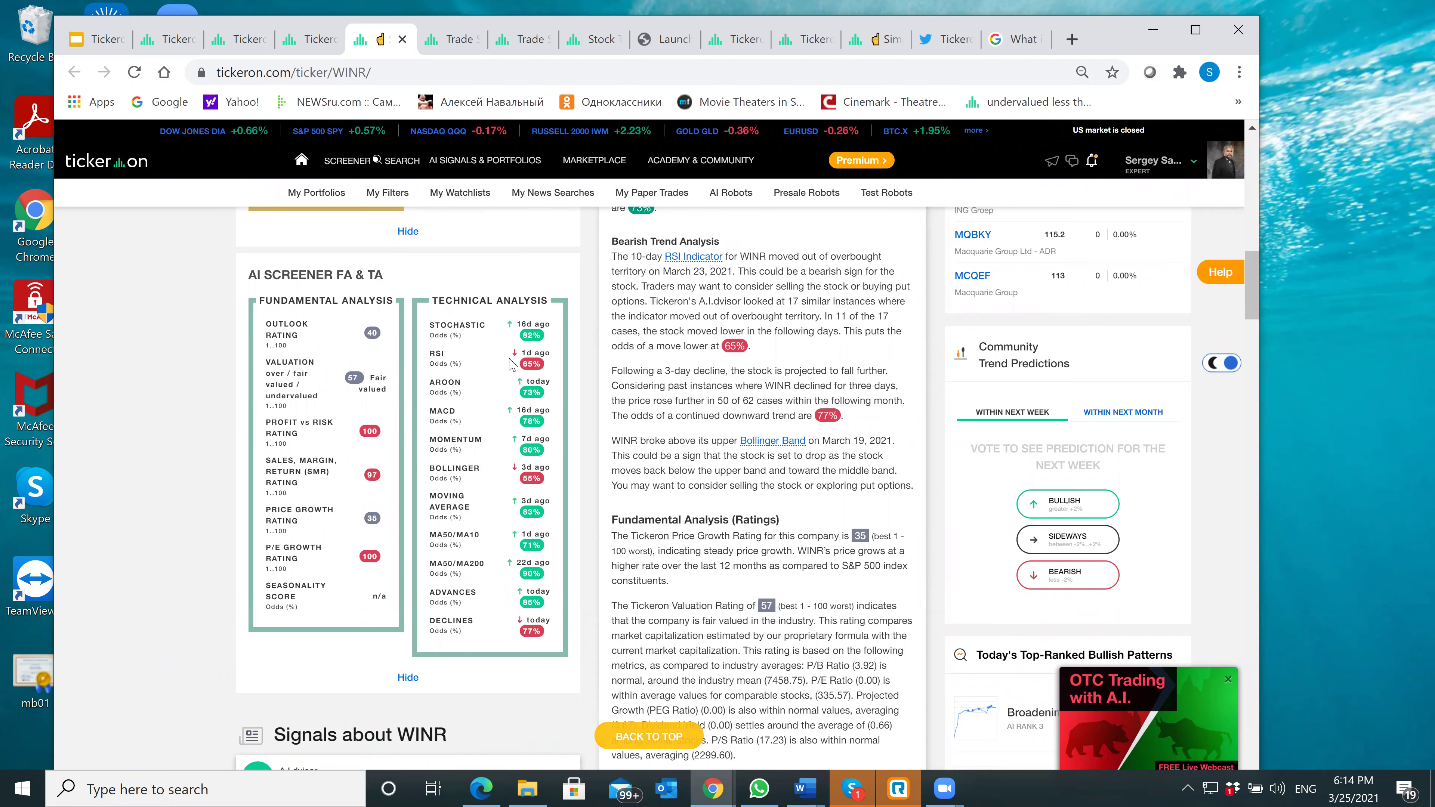
Step: Look through WINR's published signals, AI trend predictions, support and resistance chart, and general information
scroll(511, 363, "down", 5)
scroll(446, 503, "down", 4)
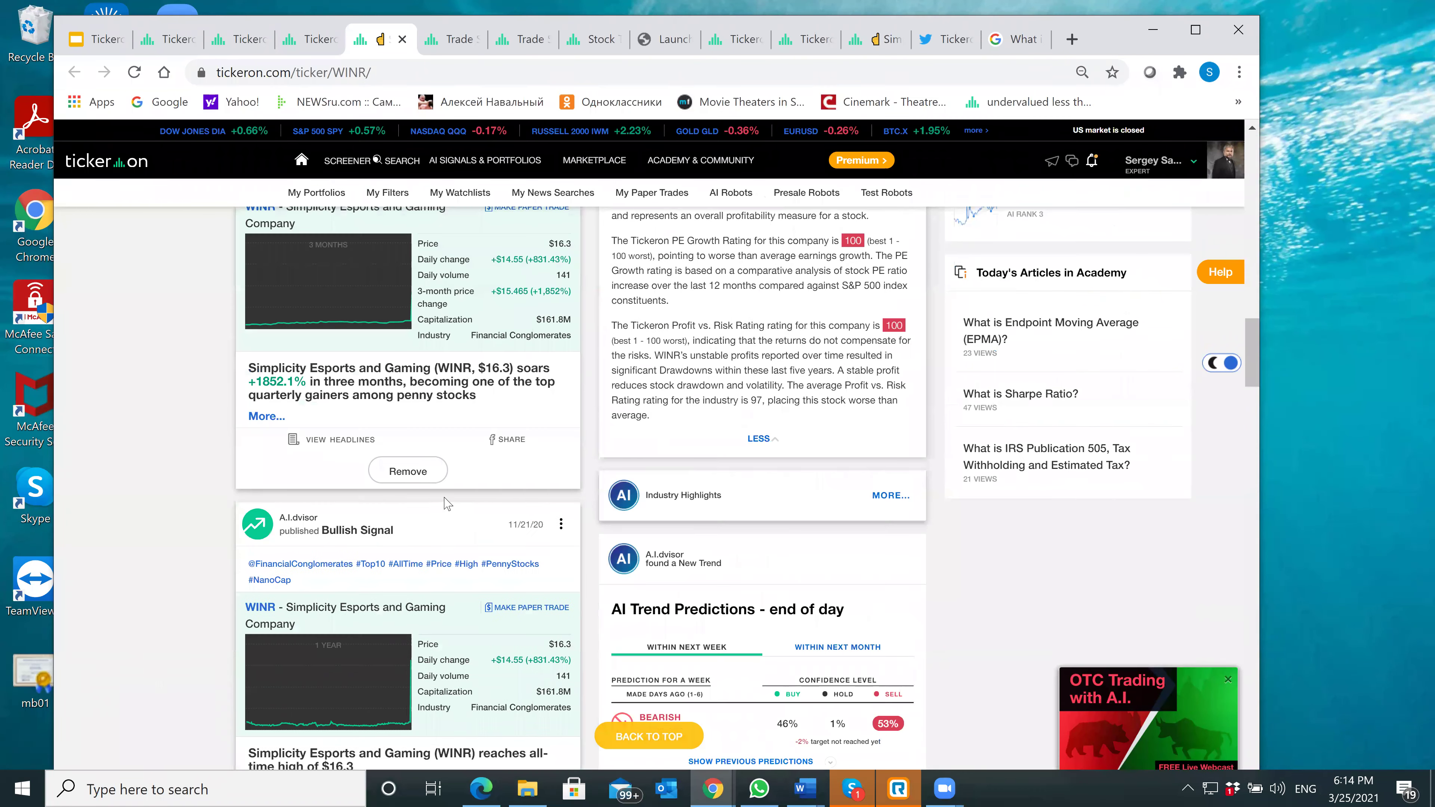
scroll(446, 503, "down", 5)
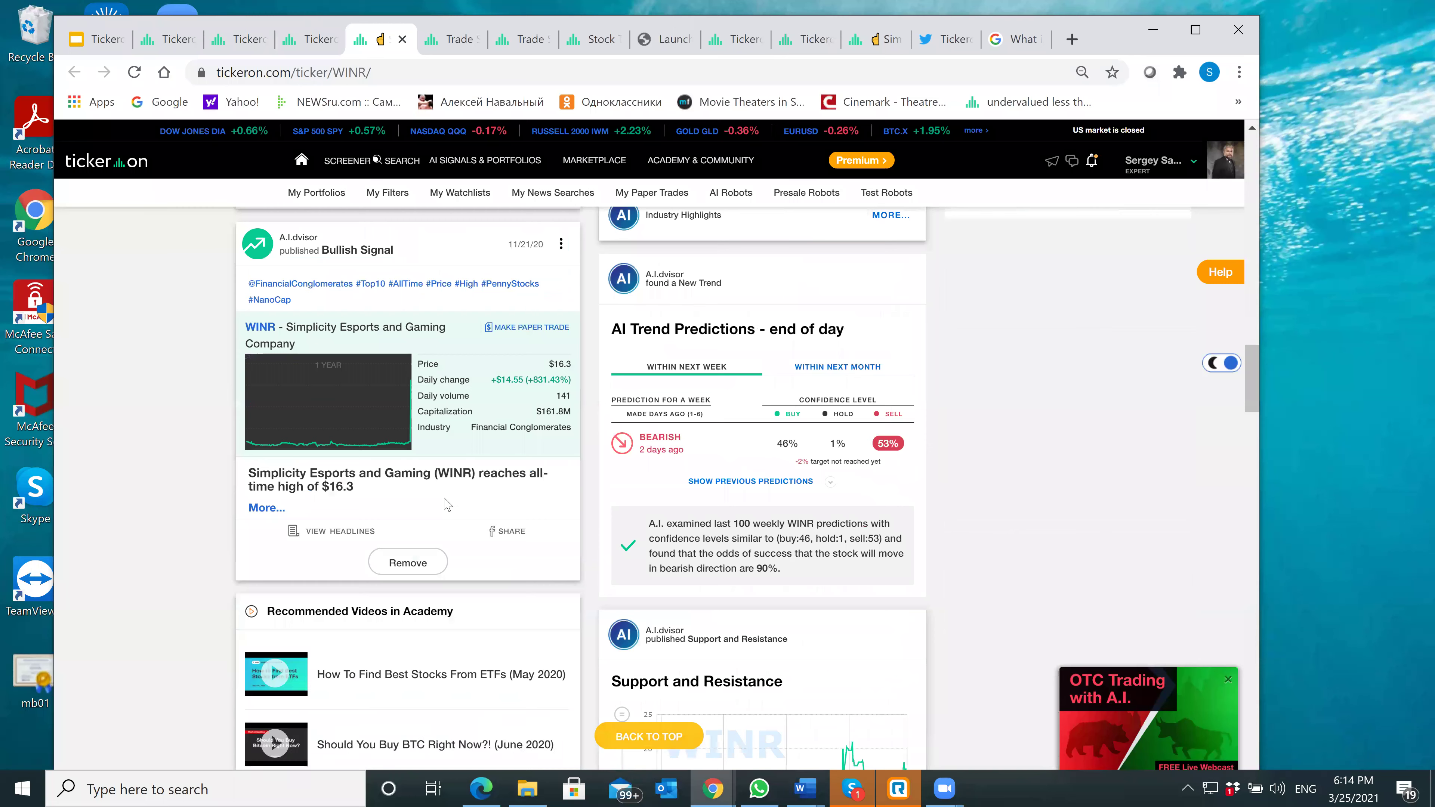
scroll(445, 503, "down", 1)
scroll(445, 503, "down", 5)
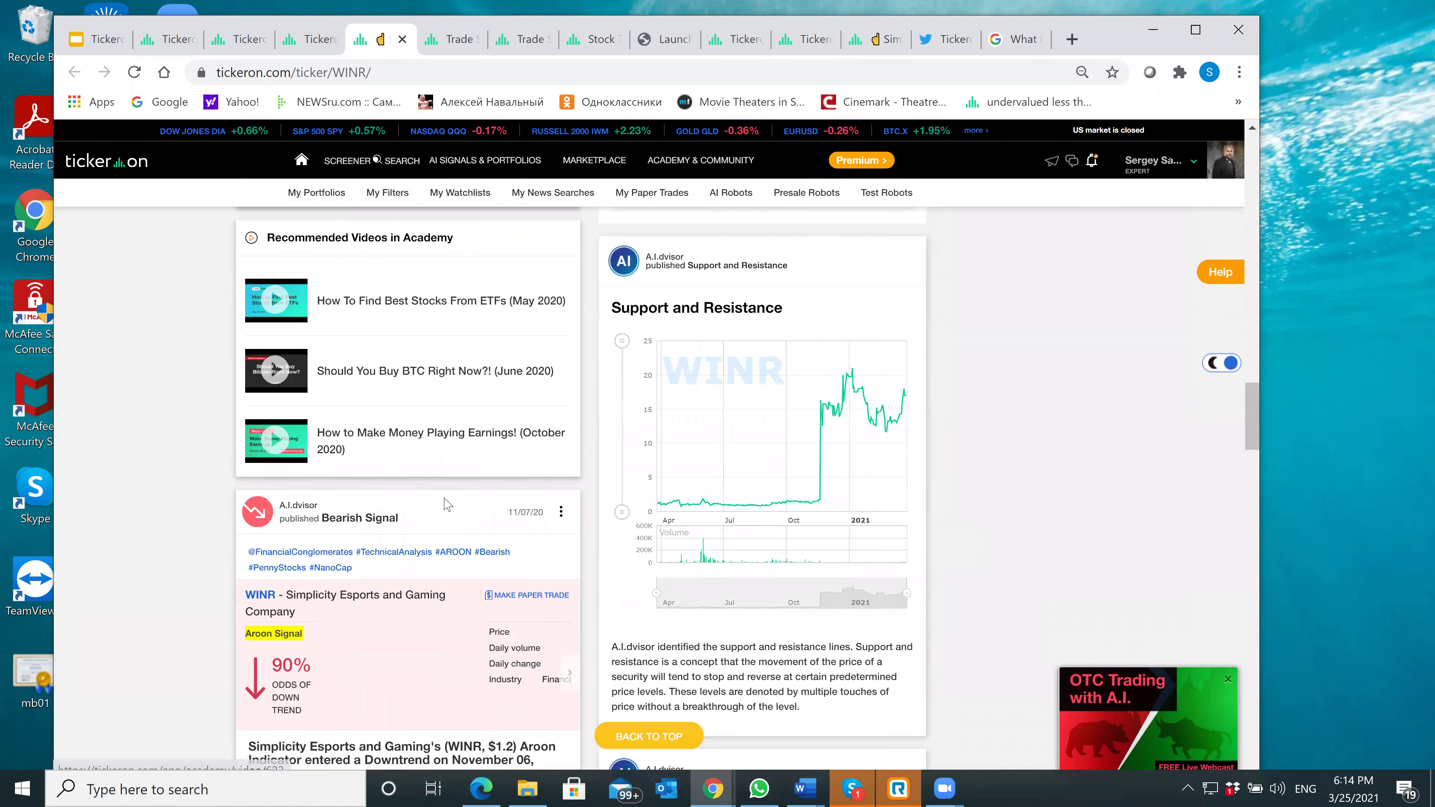
scroll(446, 503, "down", 3)
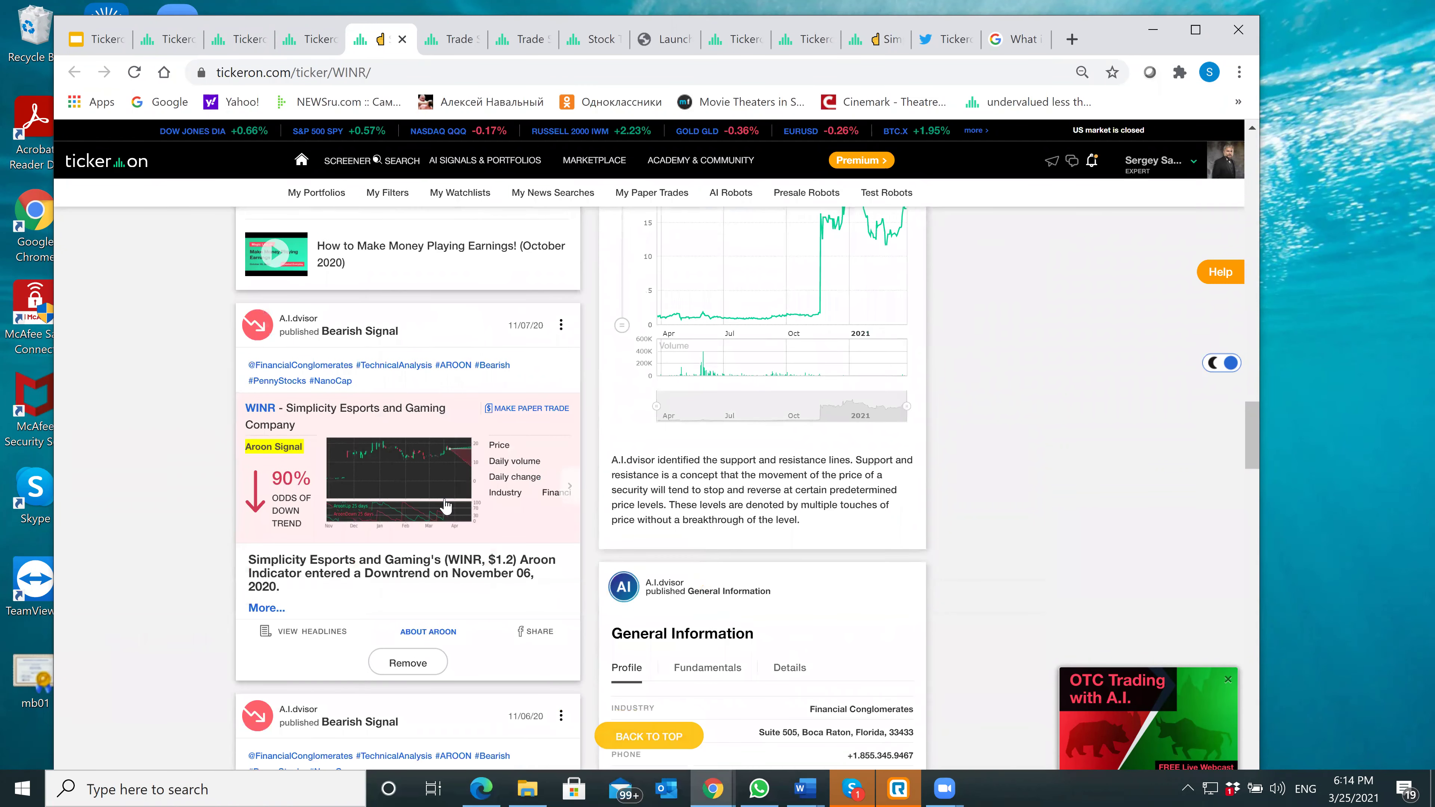
scroll(446, 505, "up", 12)
scroll(447, 503, "up", 10)
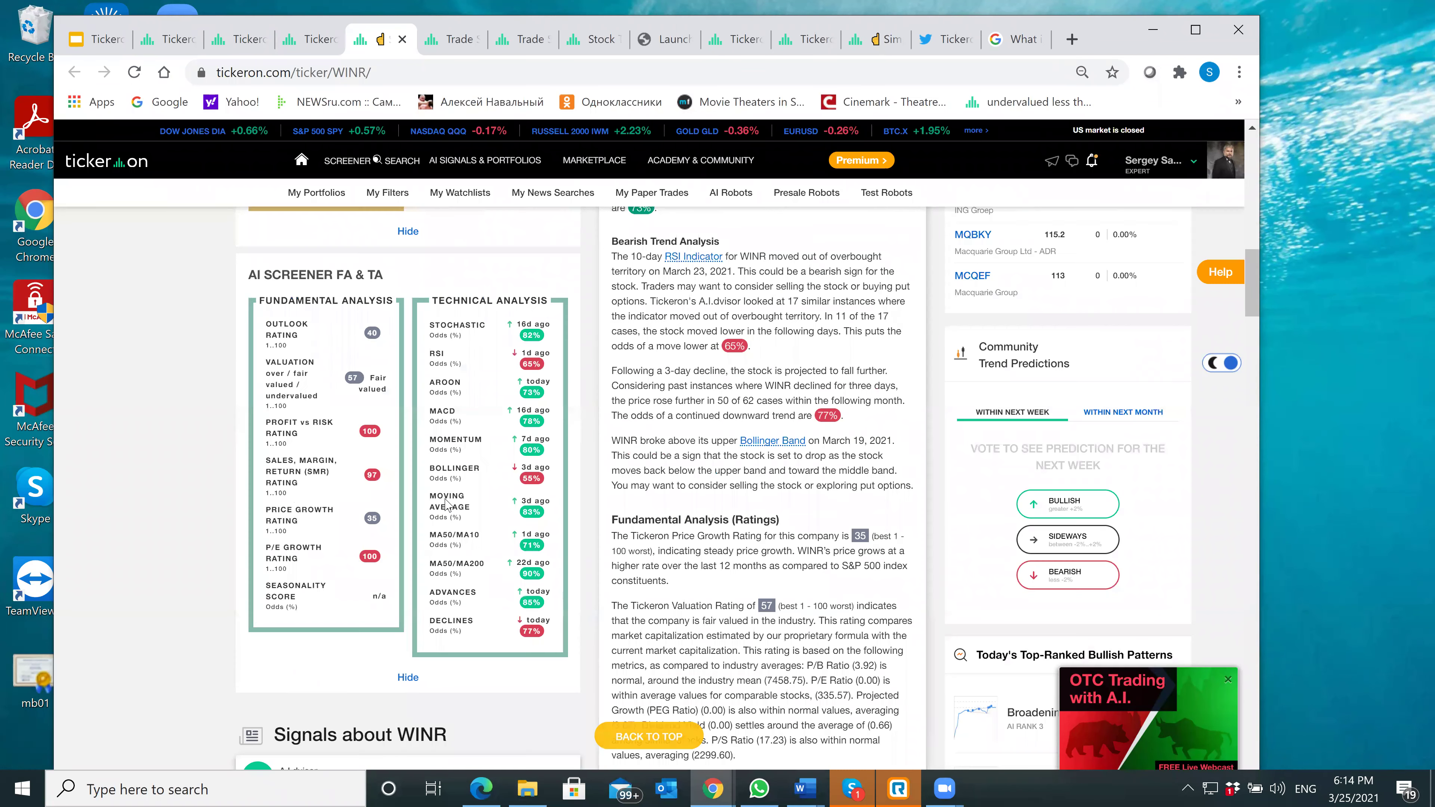
scroll(447, 503, "up", 10)
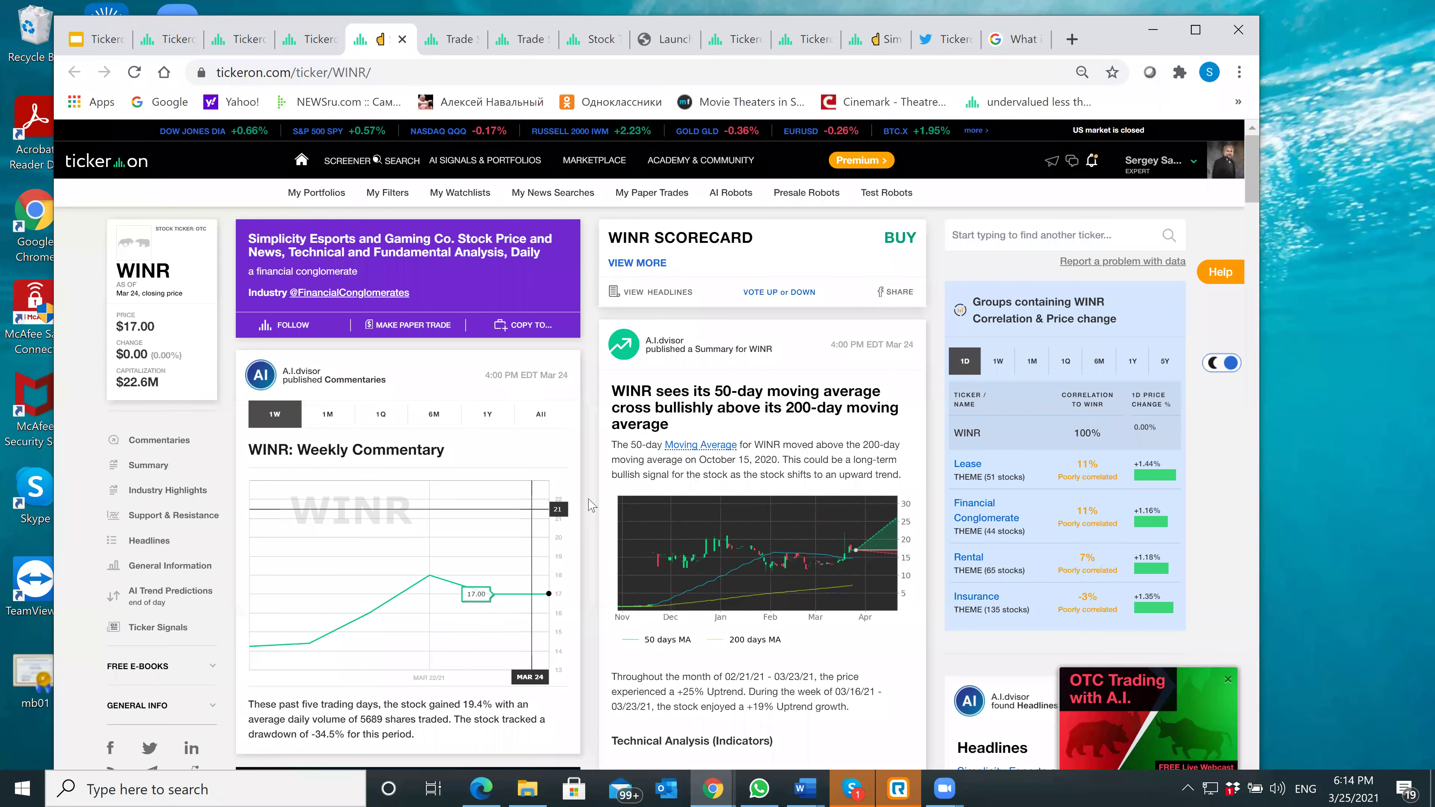
Step: Examine WINR's bearish trend analysis and the written explanations of its fundamental ratings
scroll(590, 505, "down", 1)
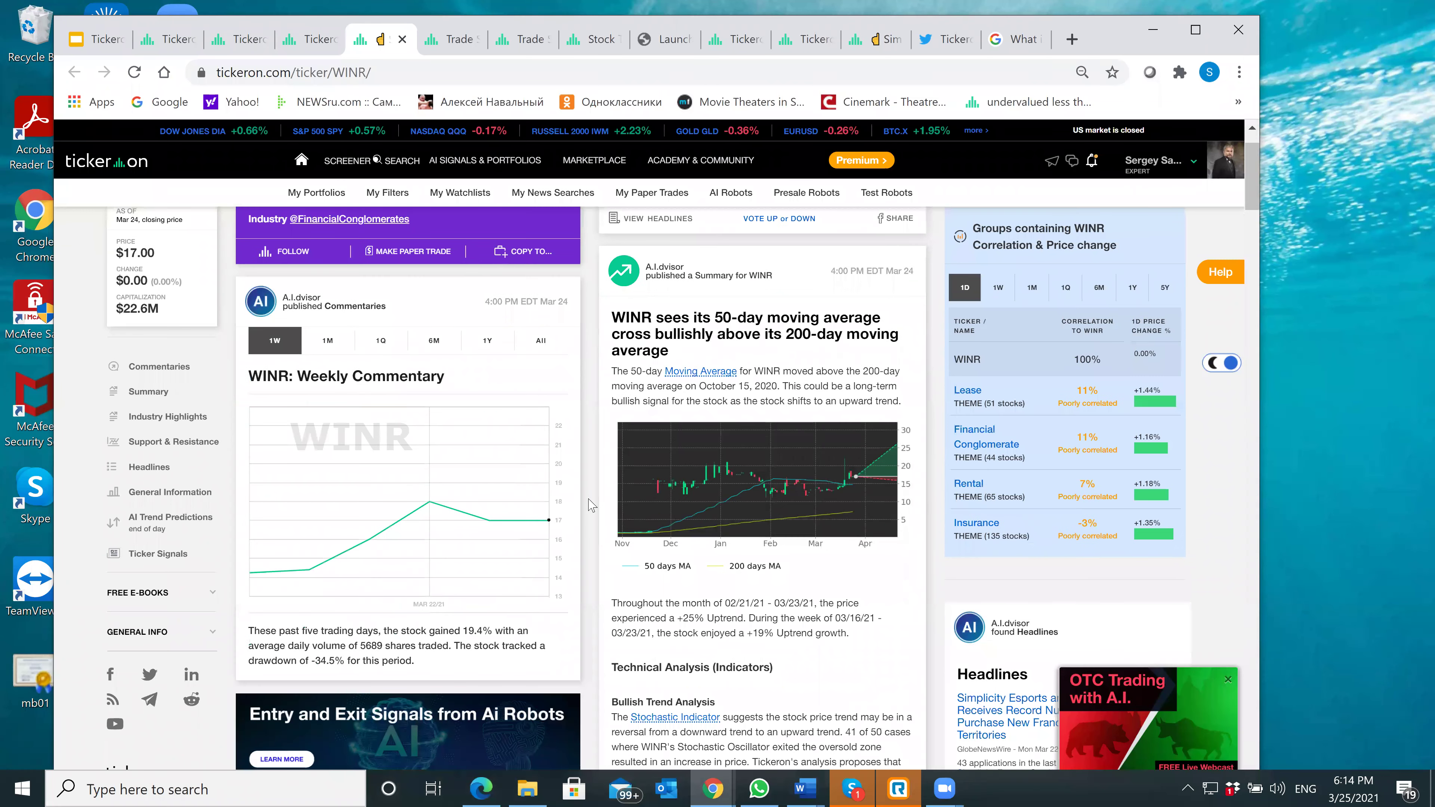
scroll(590, 505, "down", 14)
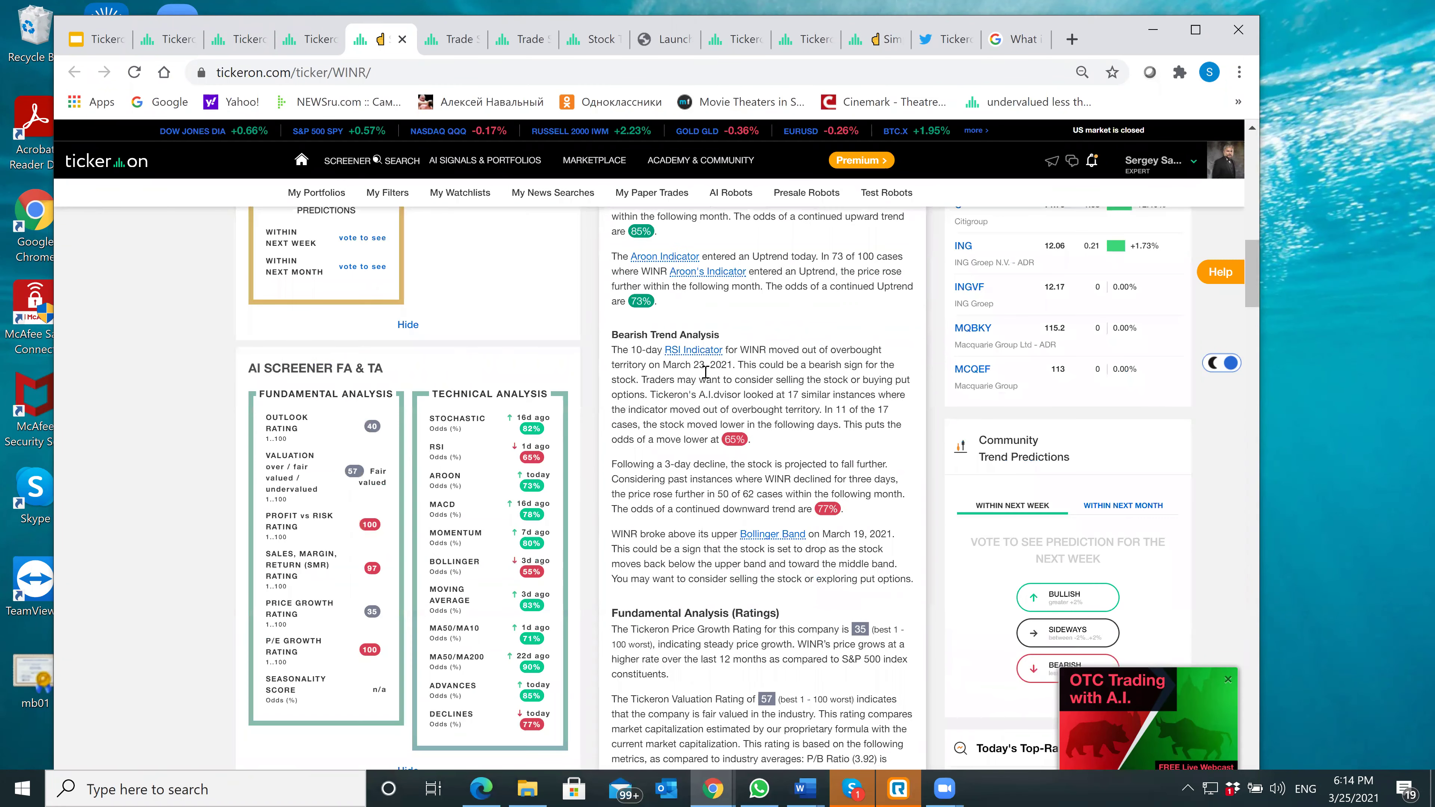
scroll(693, 439, "down", 1)
scroll(693, 439, "down", 4)
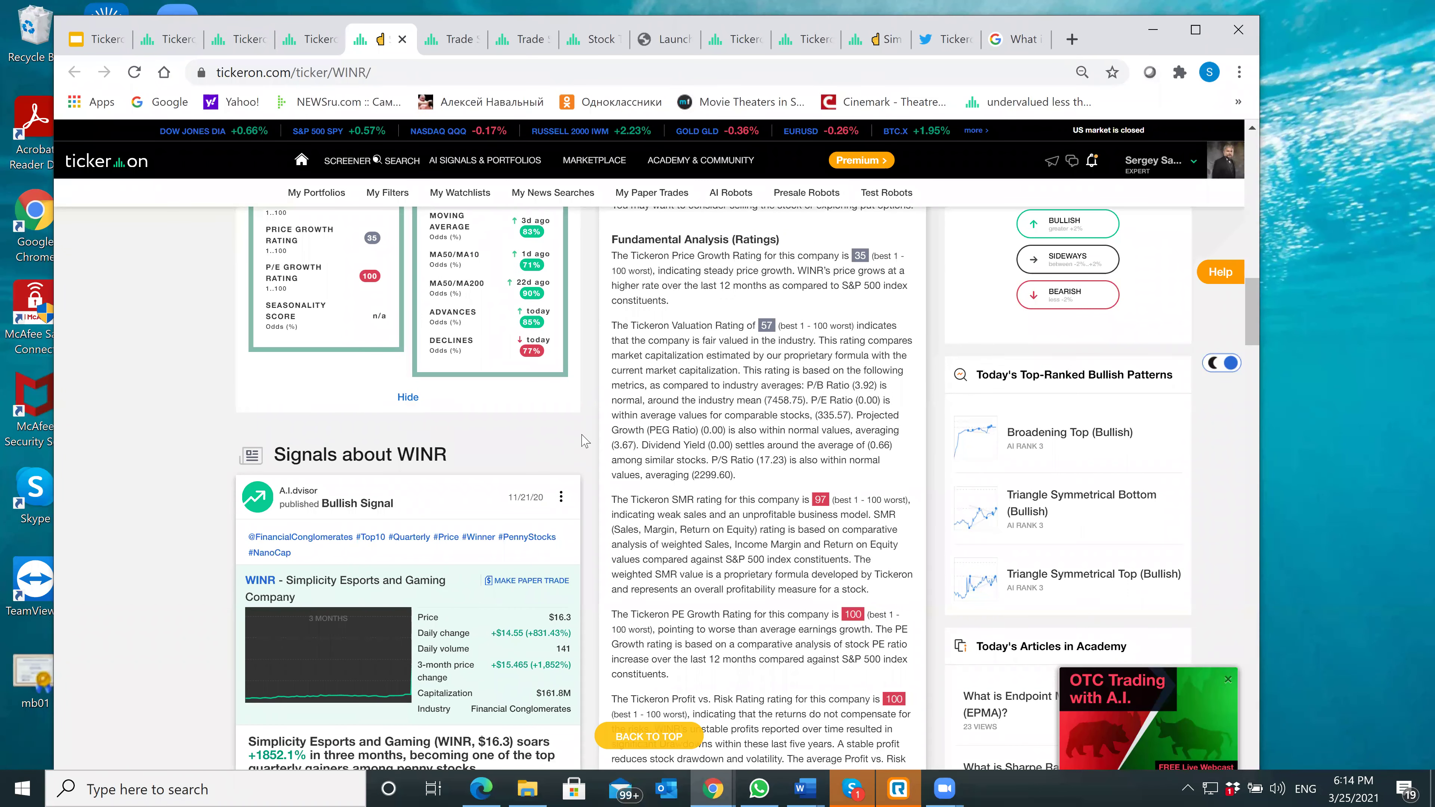
scroll(591, 439, "up", 7)
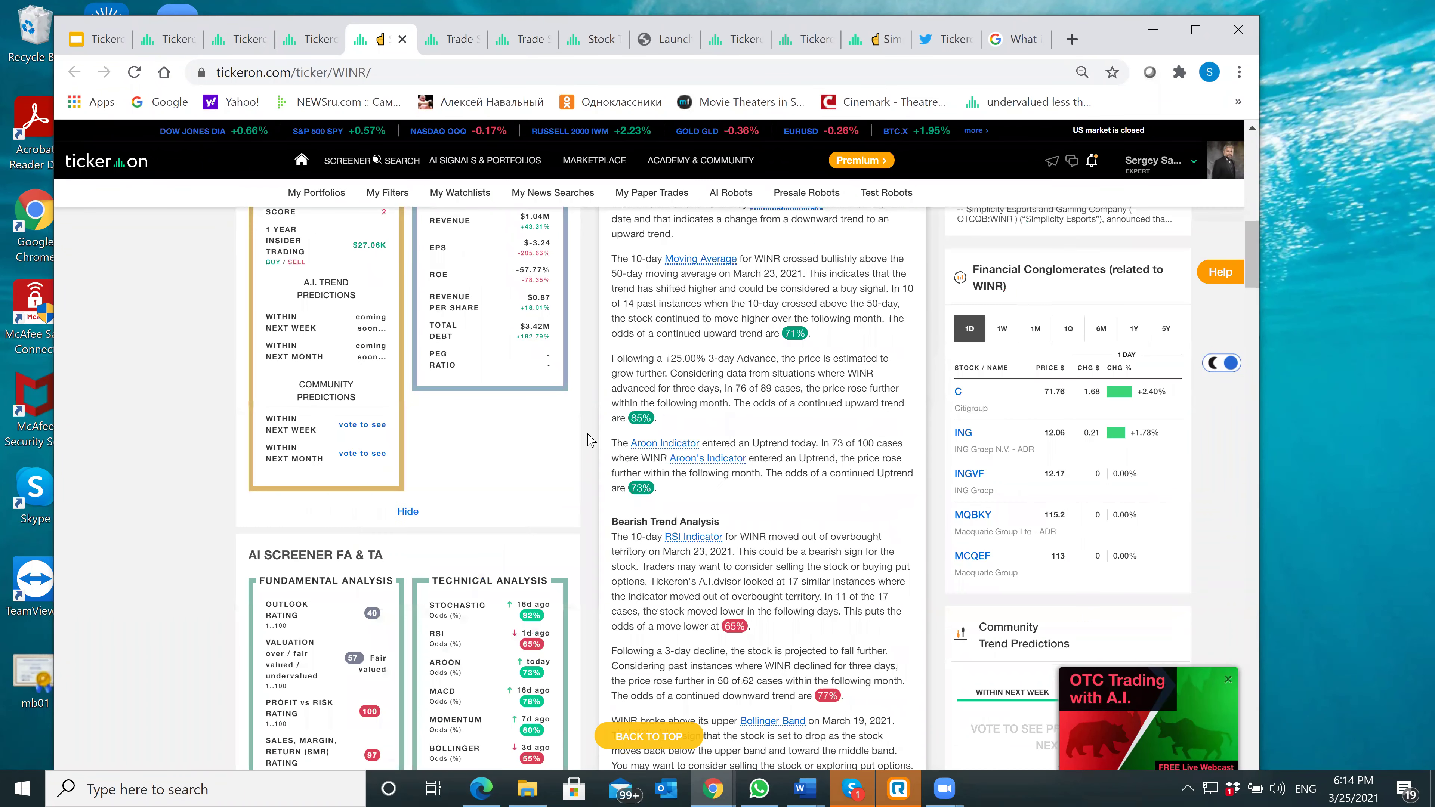
key("Home")
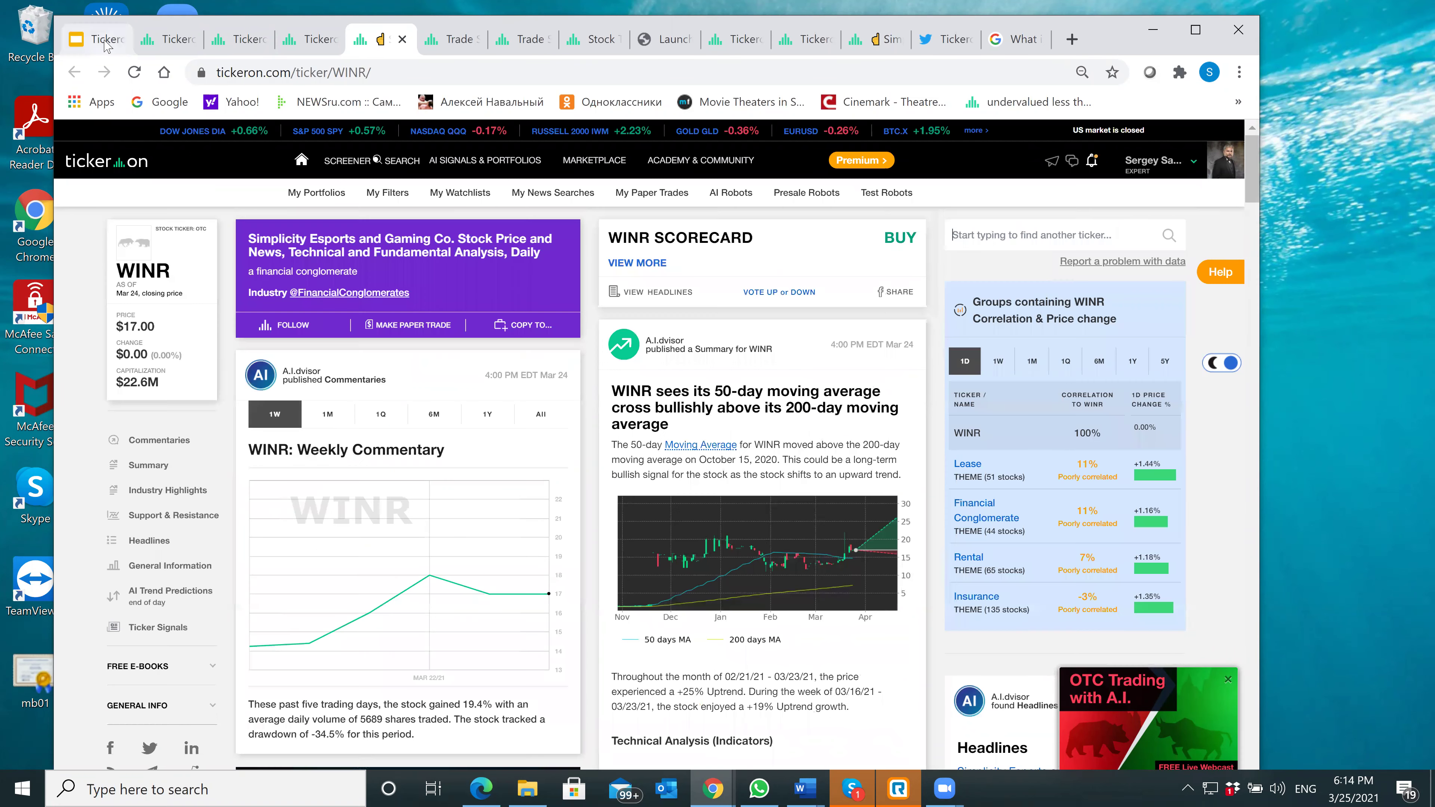
Step: Switch to the Google Slides presentation and mark the Group Trend Analysis item on the OTC demo agenda
key("ctrl+1")
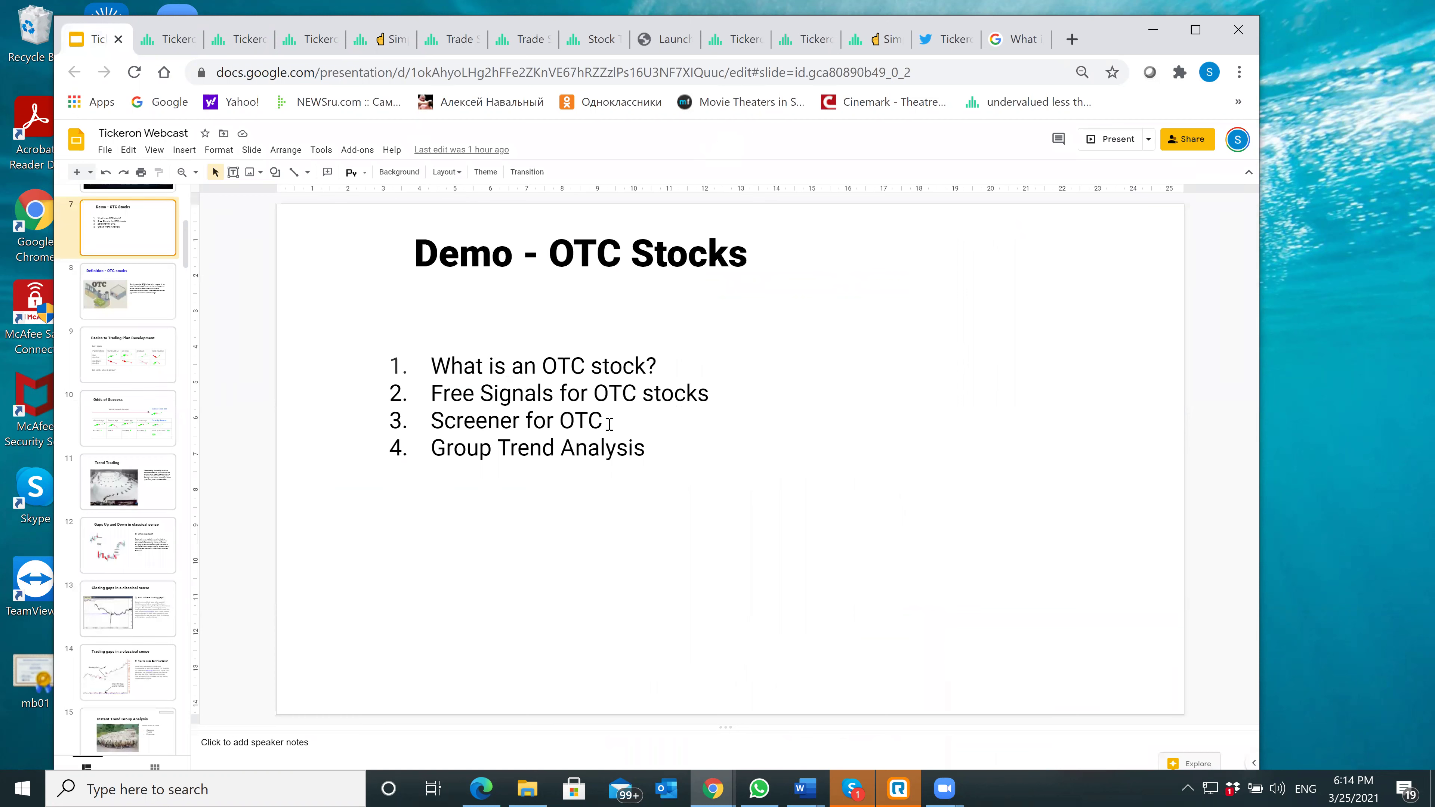
left_click(435, 448)
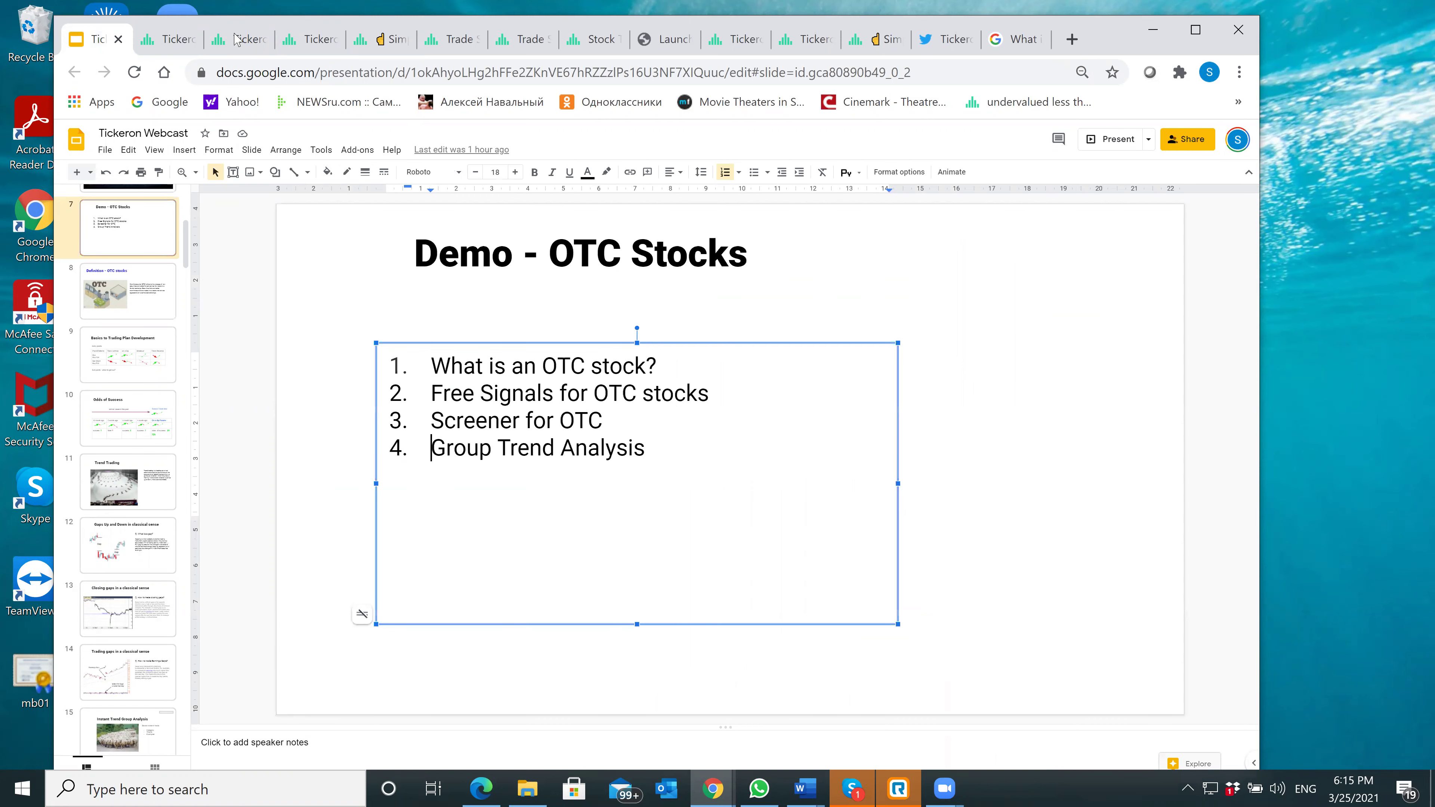
Step: Return to the Tickeron group trends screener and list OTC groups by Industry instead of Theme, sorted by group buy/sell
key("ctrl+3")
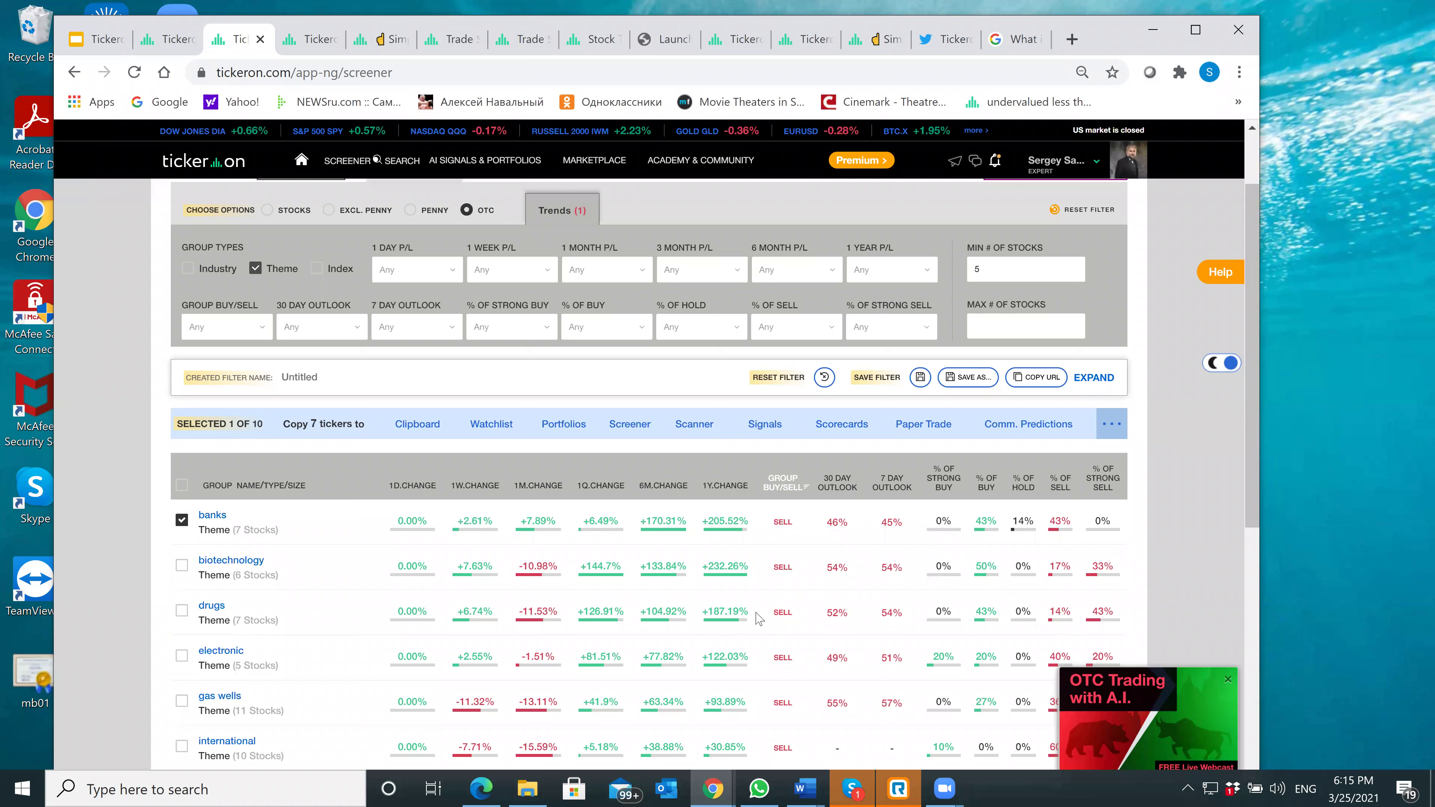
left_click(790, 497)
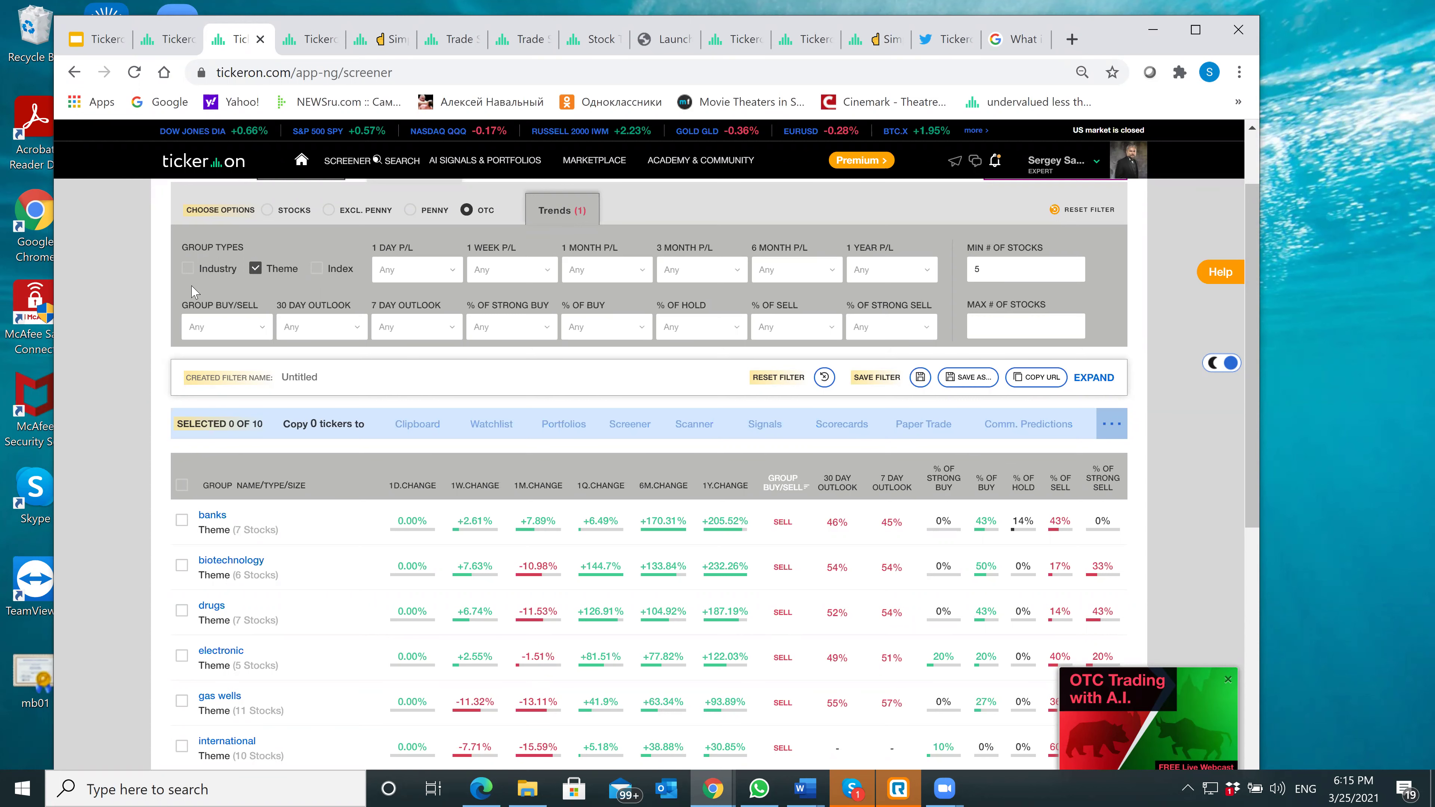
left_click(219, 270)
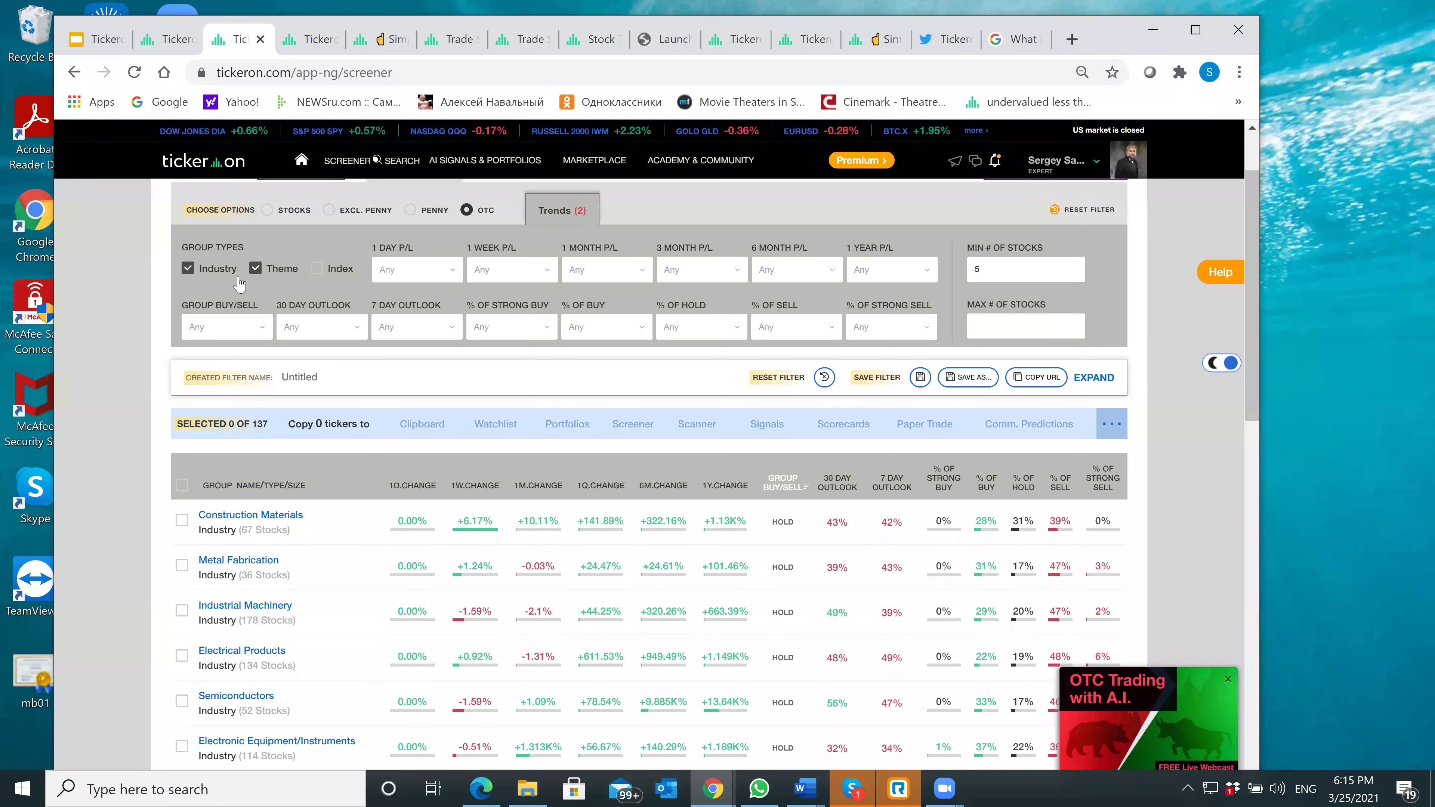
left_click(255, 269)
left_click(784, 485)
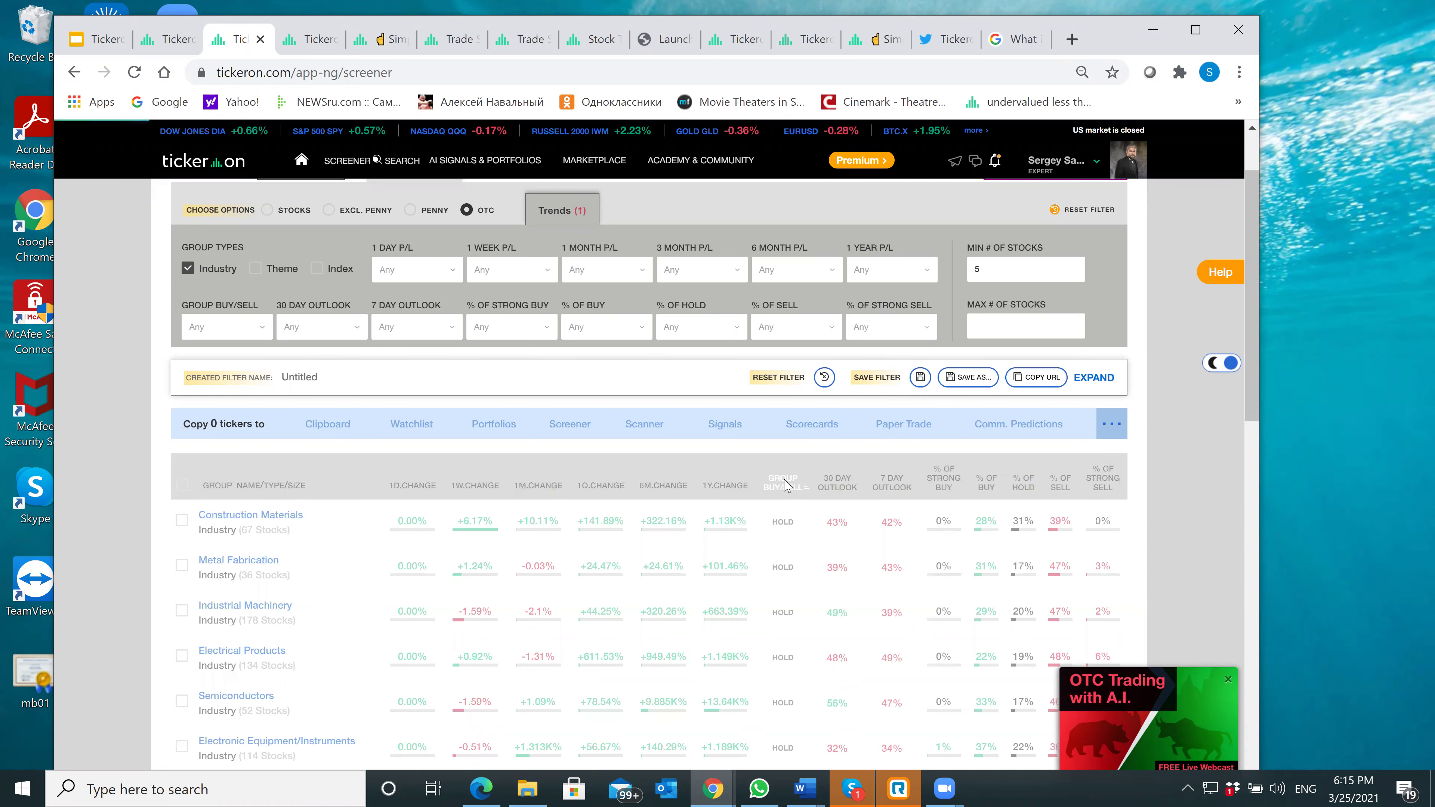
left_click(784, 485)
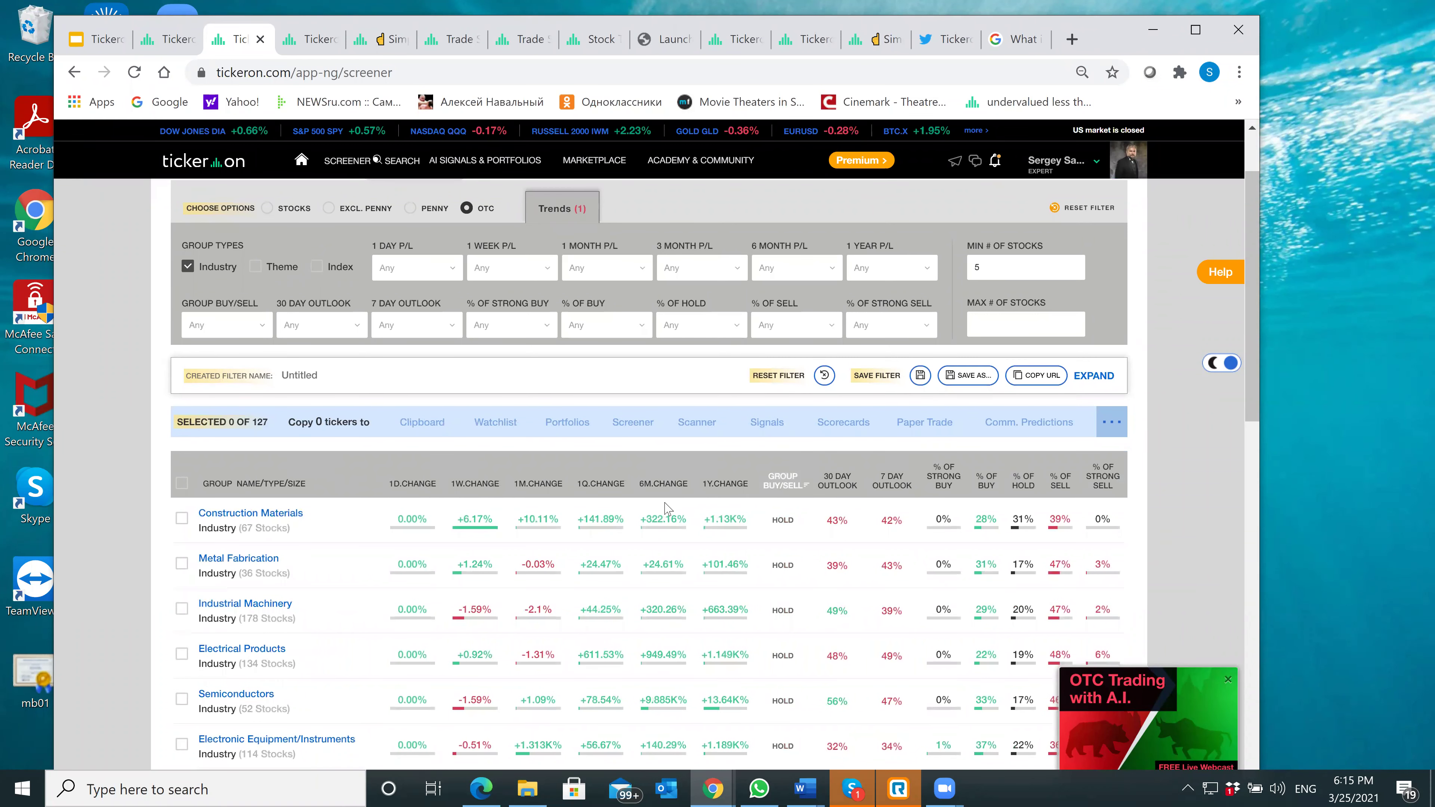
Step: Examine the OTC industry groups' price changes, outlooks and buy/sell percentages
scroll(664, 506, "down", 10)
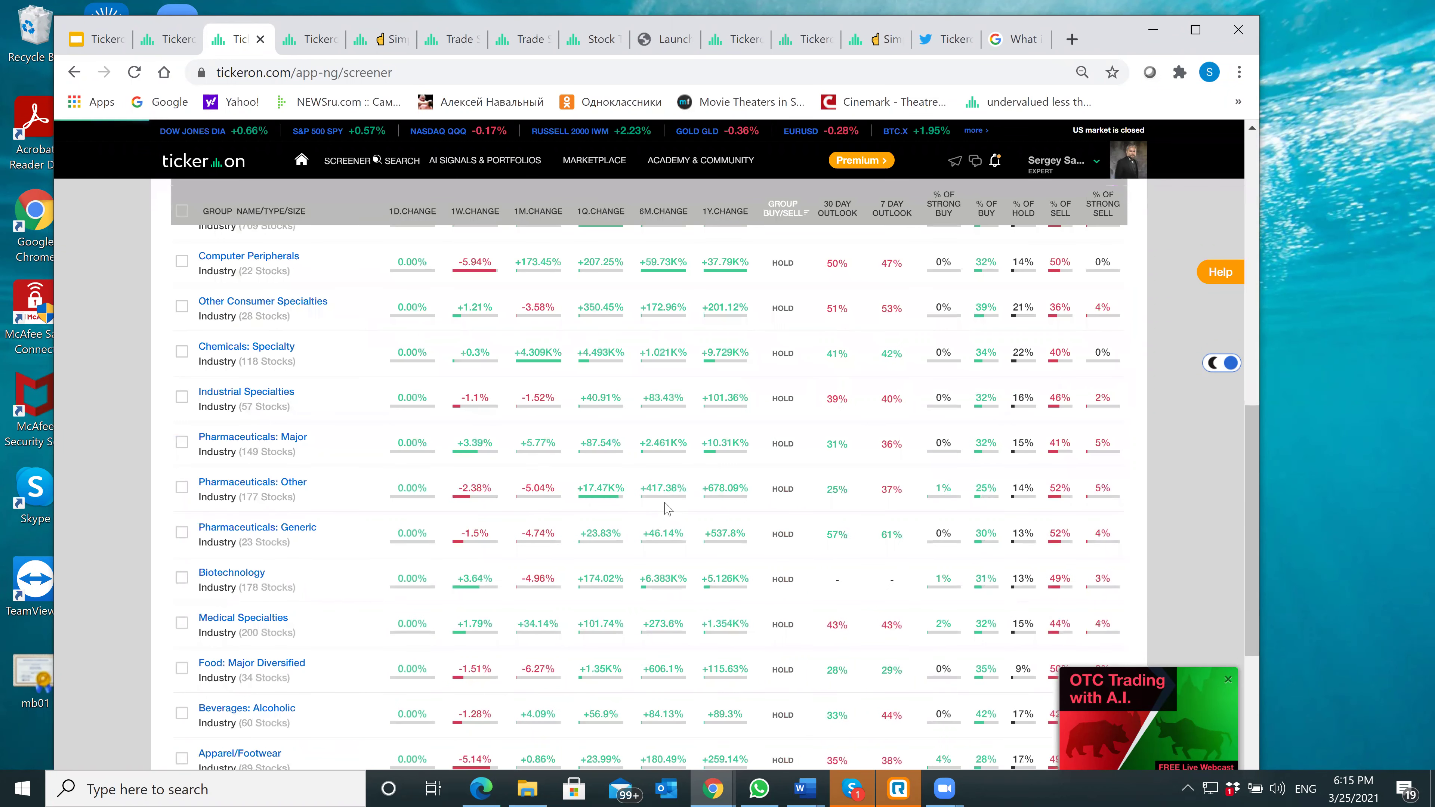
scroll(355, 443, "up", 5)
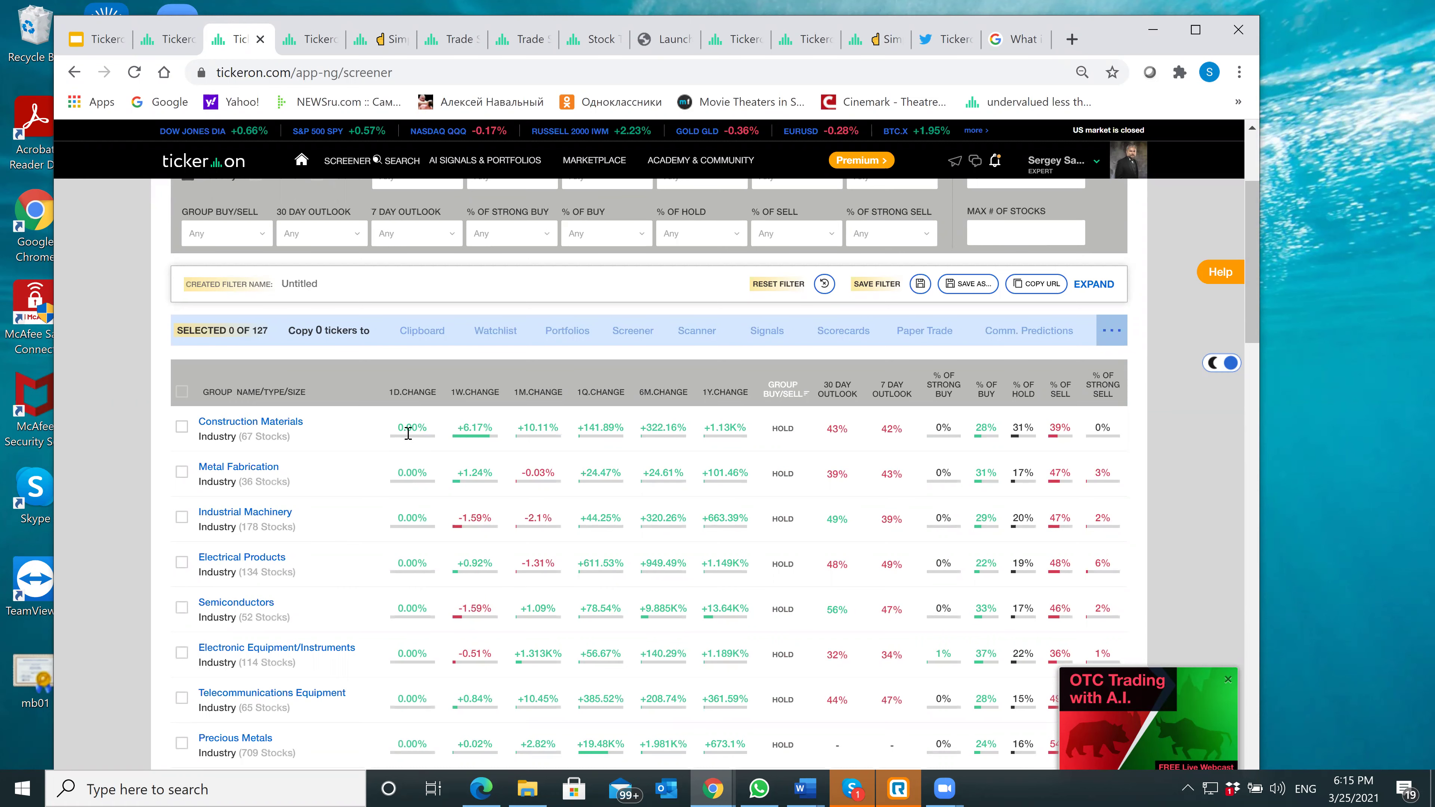
scroll(410, 438, "up", 2)
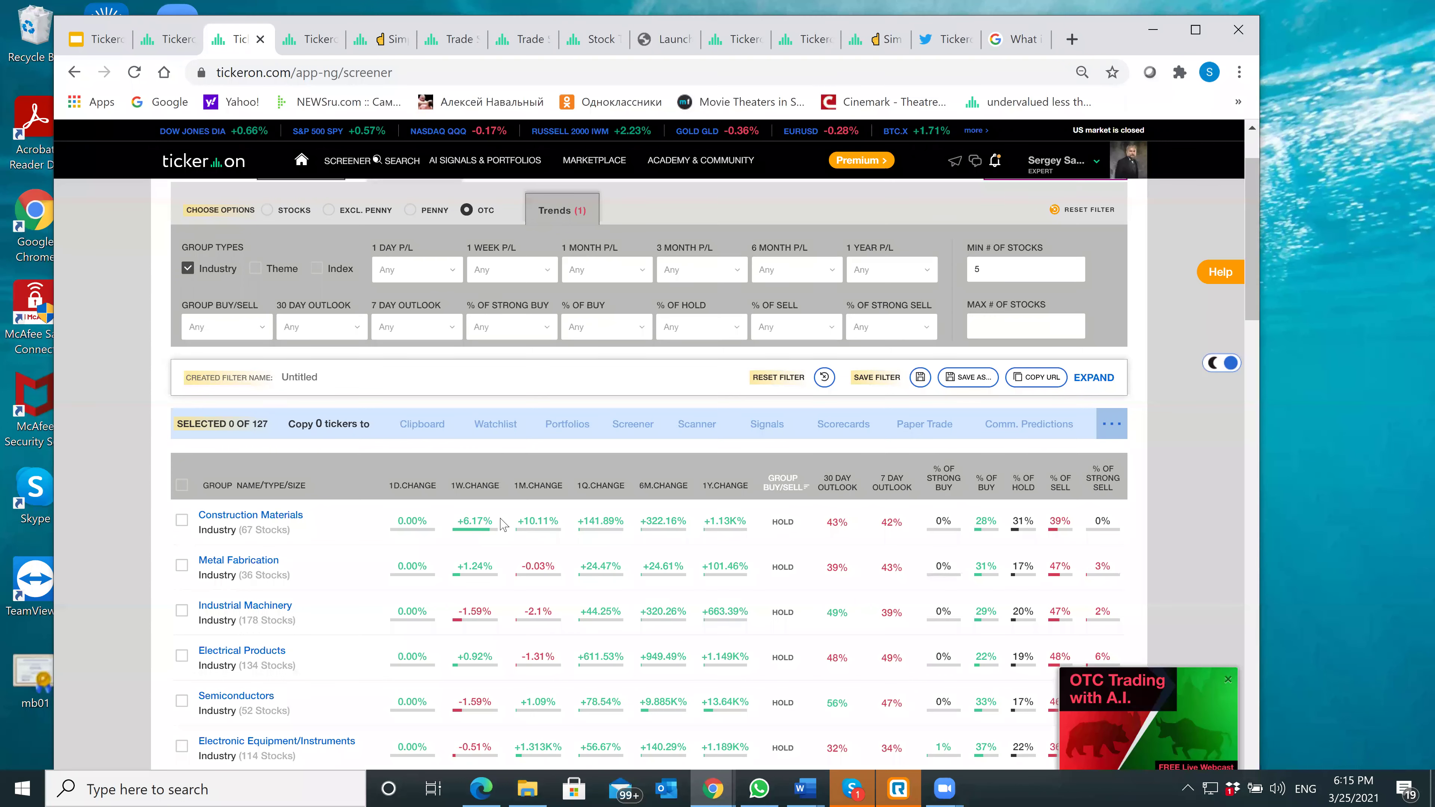
Step: Switch the OTC screener to the Industries filters and view the stock tickers' yearly fundamentals
scroll(501, 524, "up", 2)
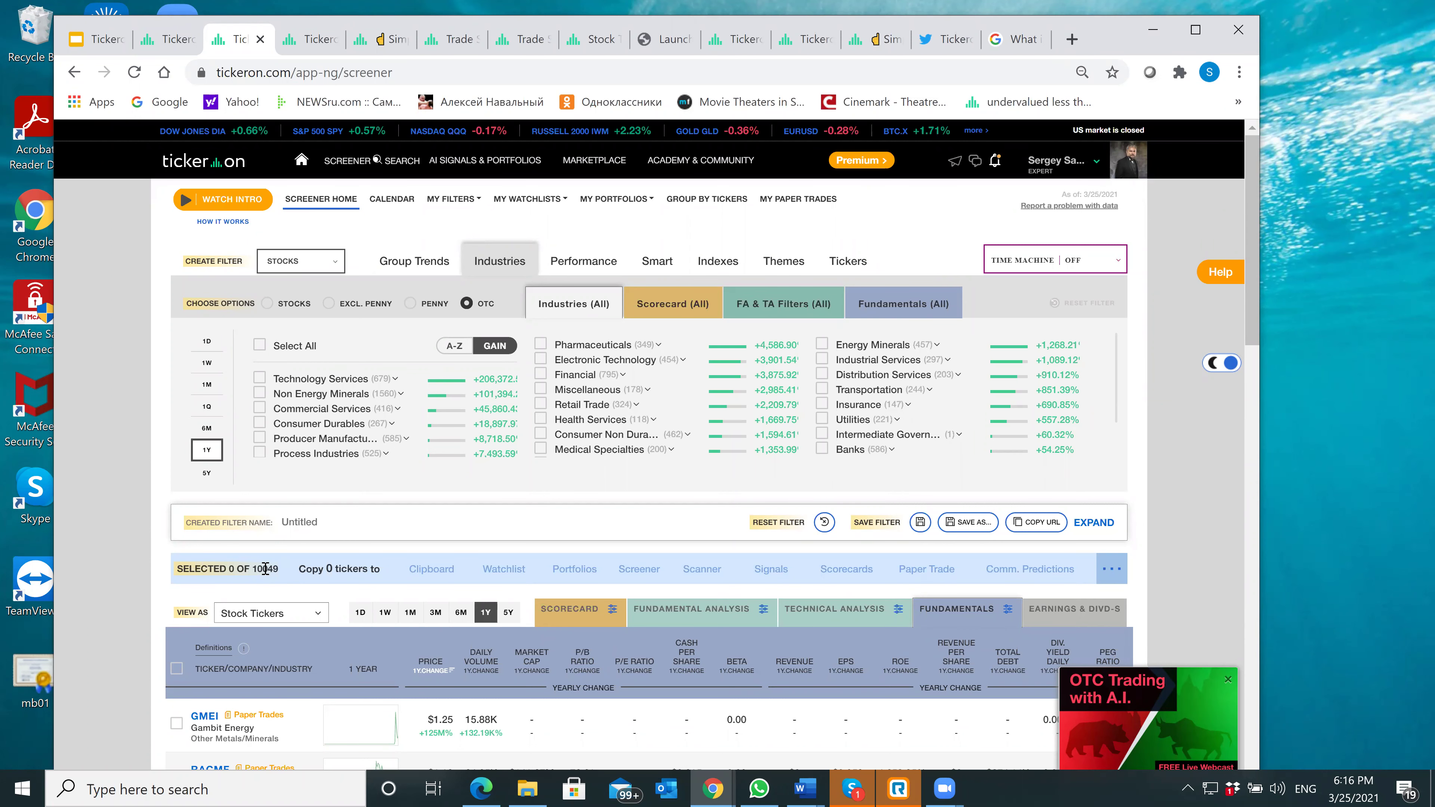
scroll(265, 568, "down", 1)
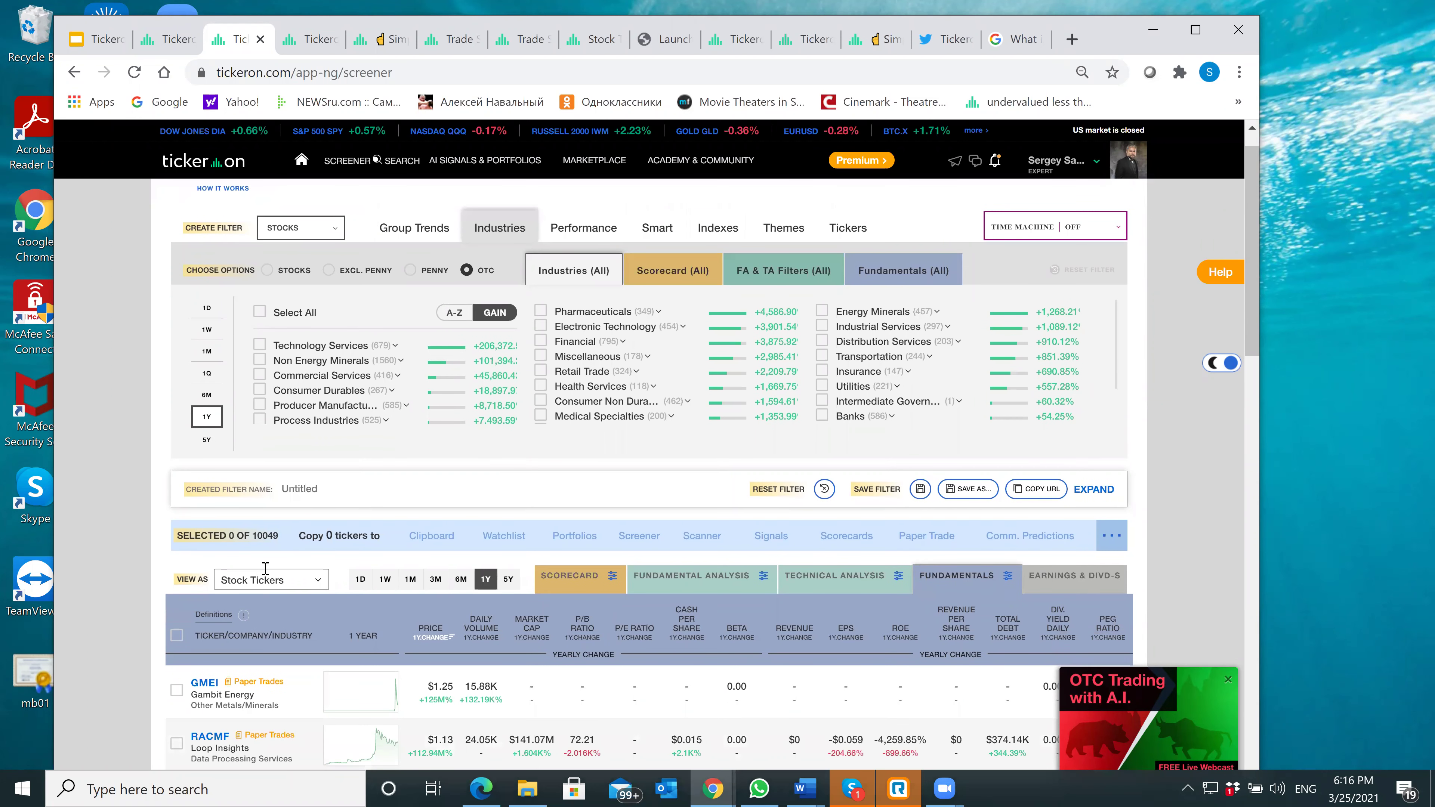
Step: Show the OTC stock tickers' Scorecard and read the definition of the FA Score column
scroll(265, 568, "down", 2)
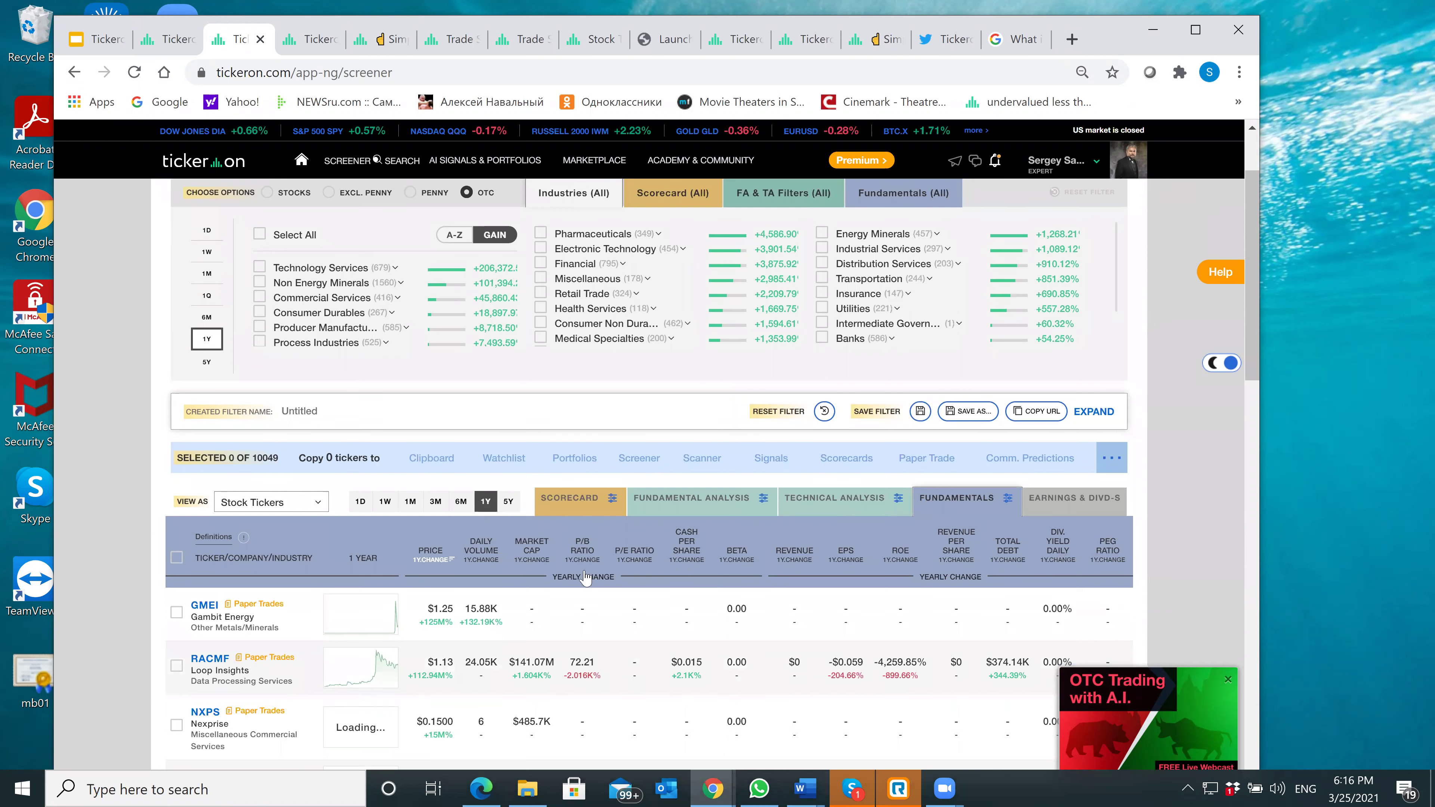
left_click(662, 589)
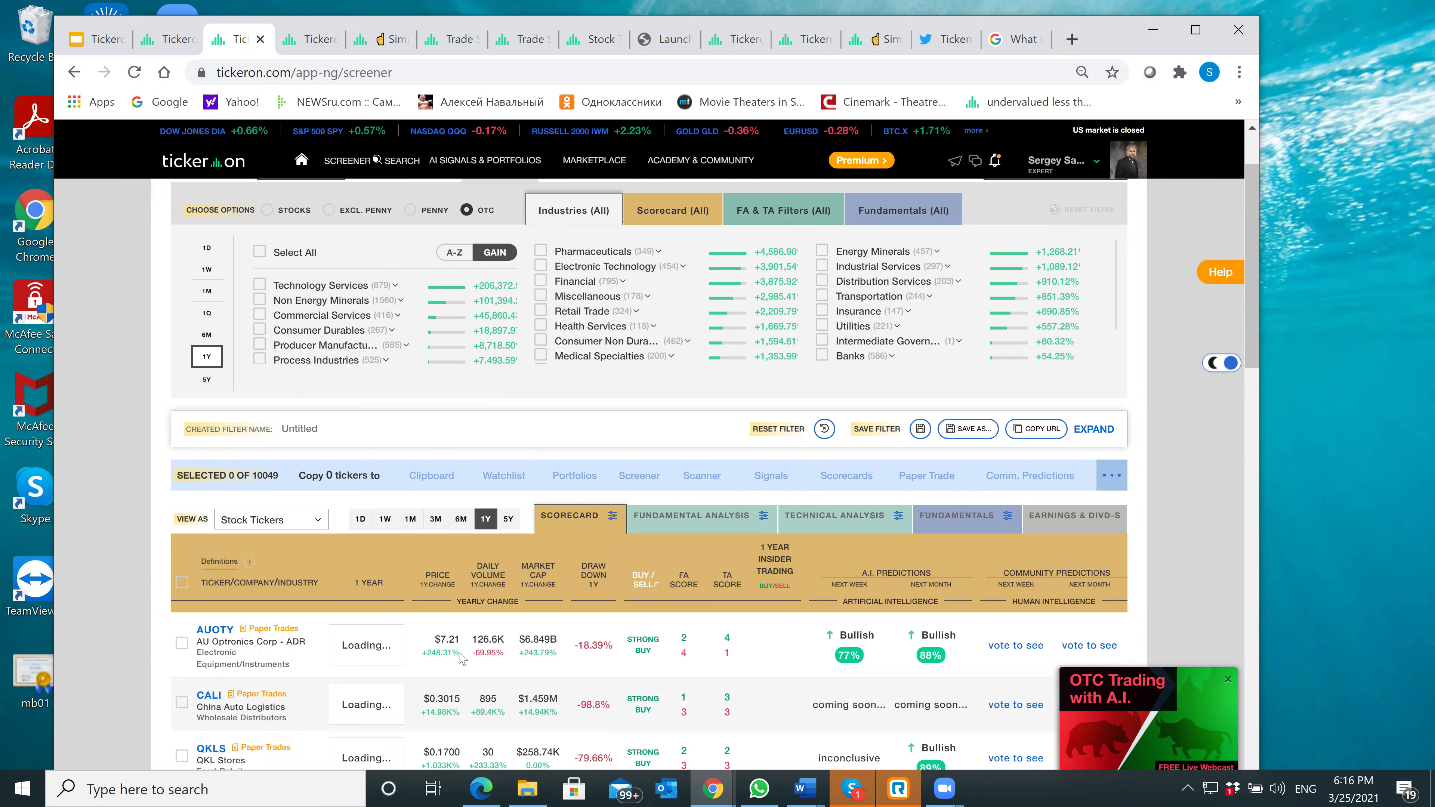
scroll(419, 624, "down", 3)
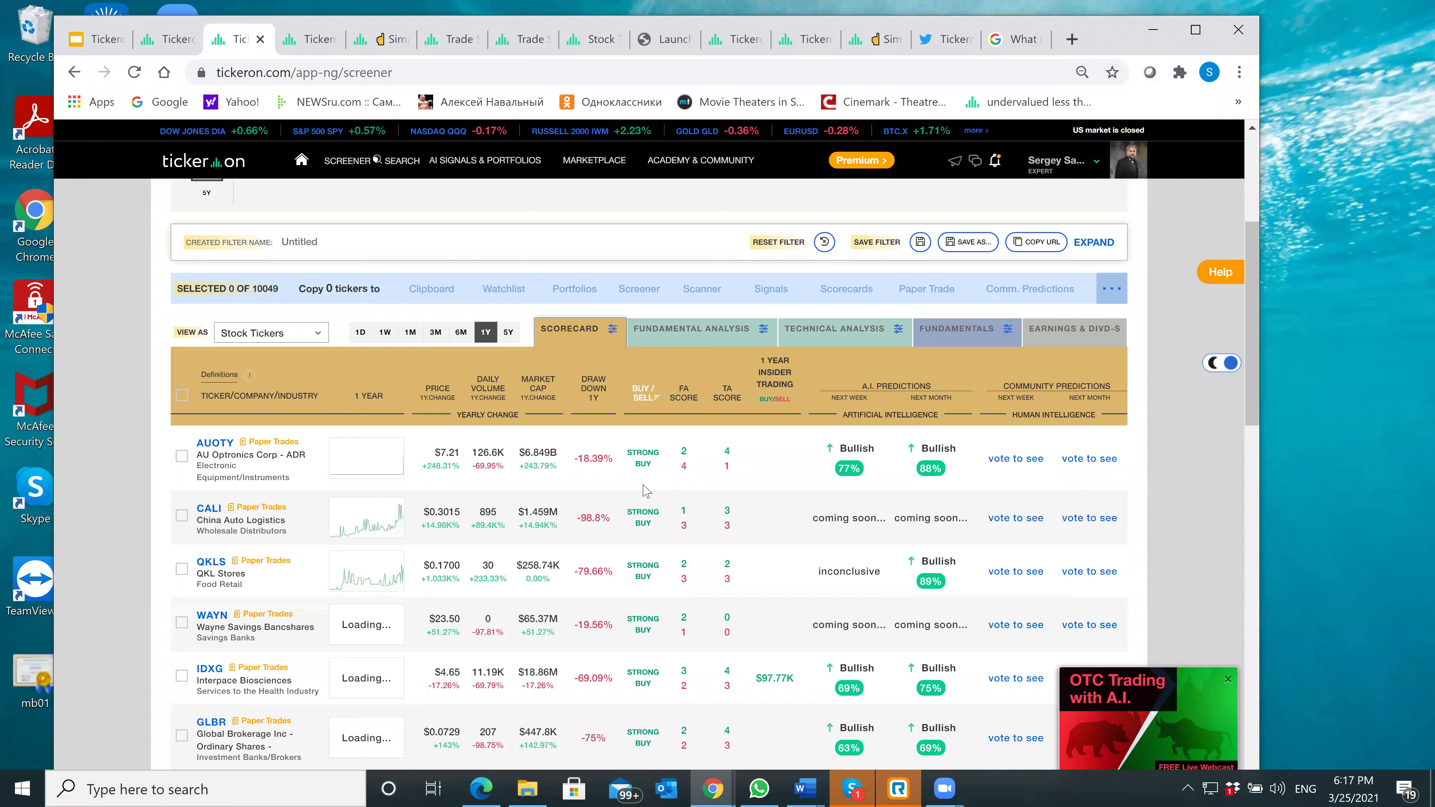
scroll(645, 490, "down", 2)
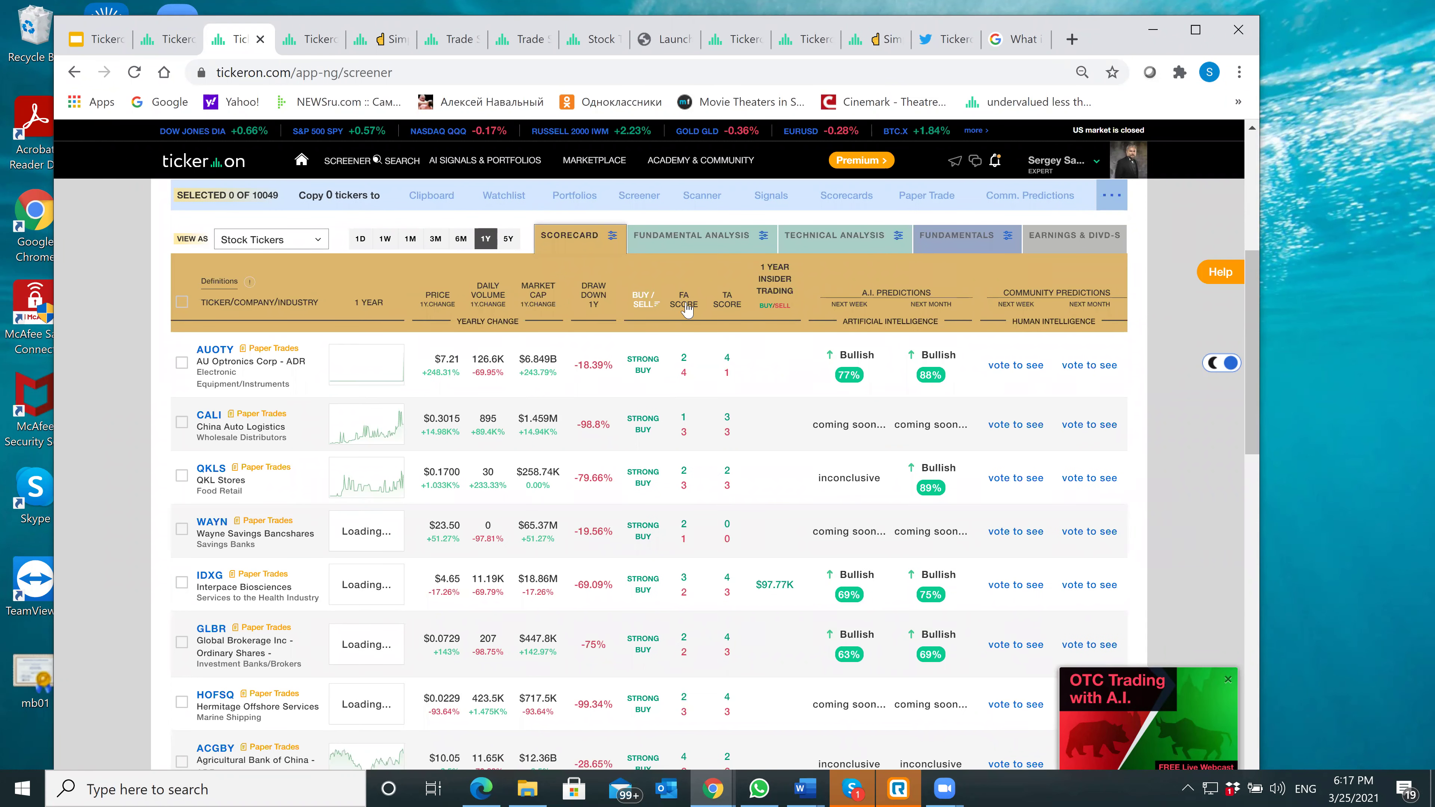
mouse_move(687, 309)
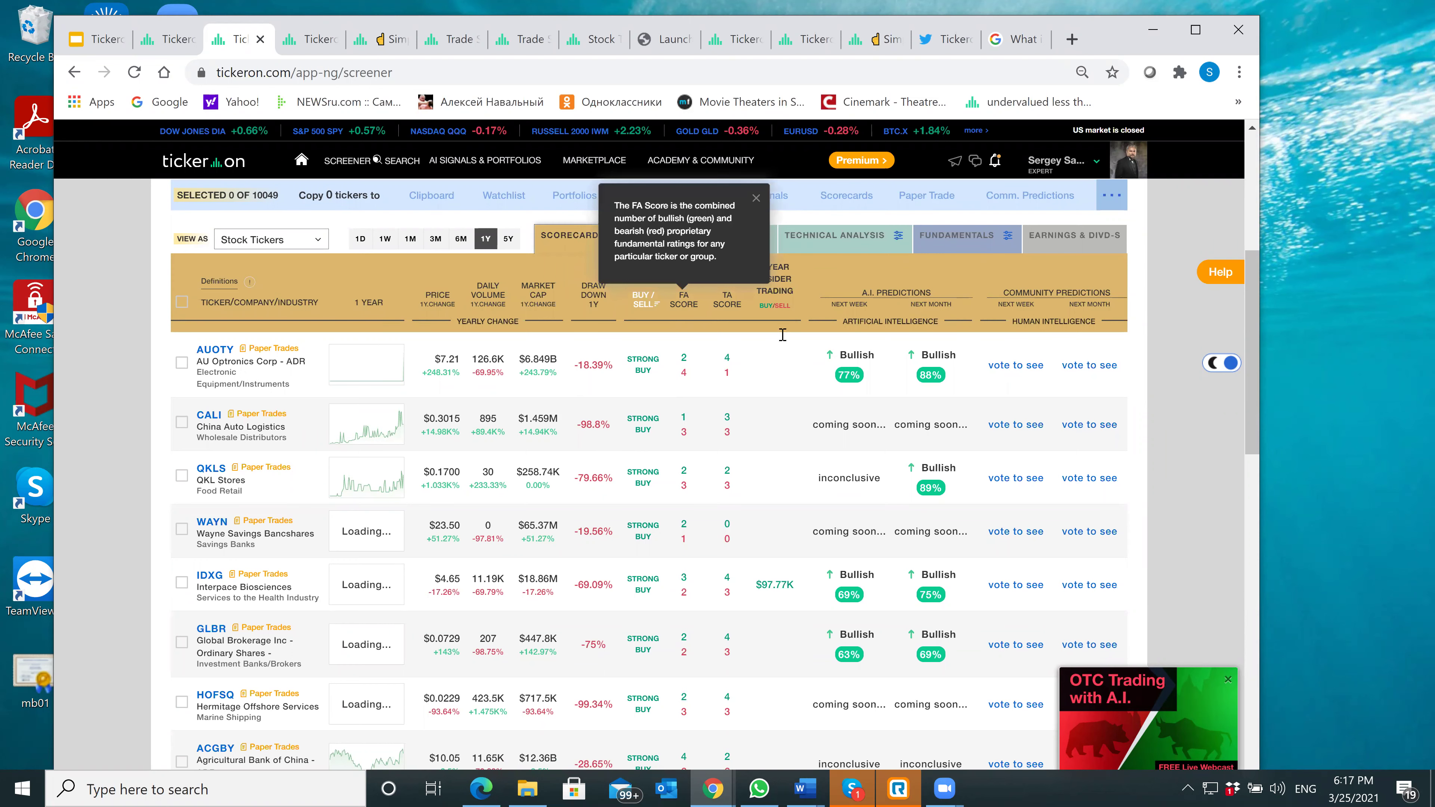
Step: View the OTC tickers' Fundamental Analysis ratings and Technical Analysis indicators, and return to the Scorecard
scroll(707, 332, "up", 2)
left_click(706, 332)
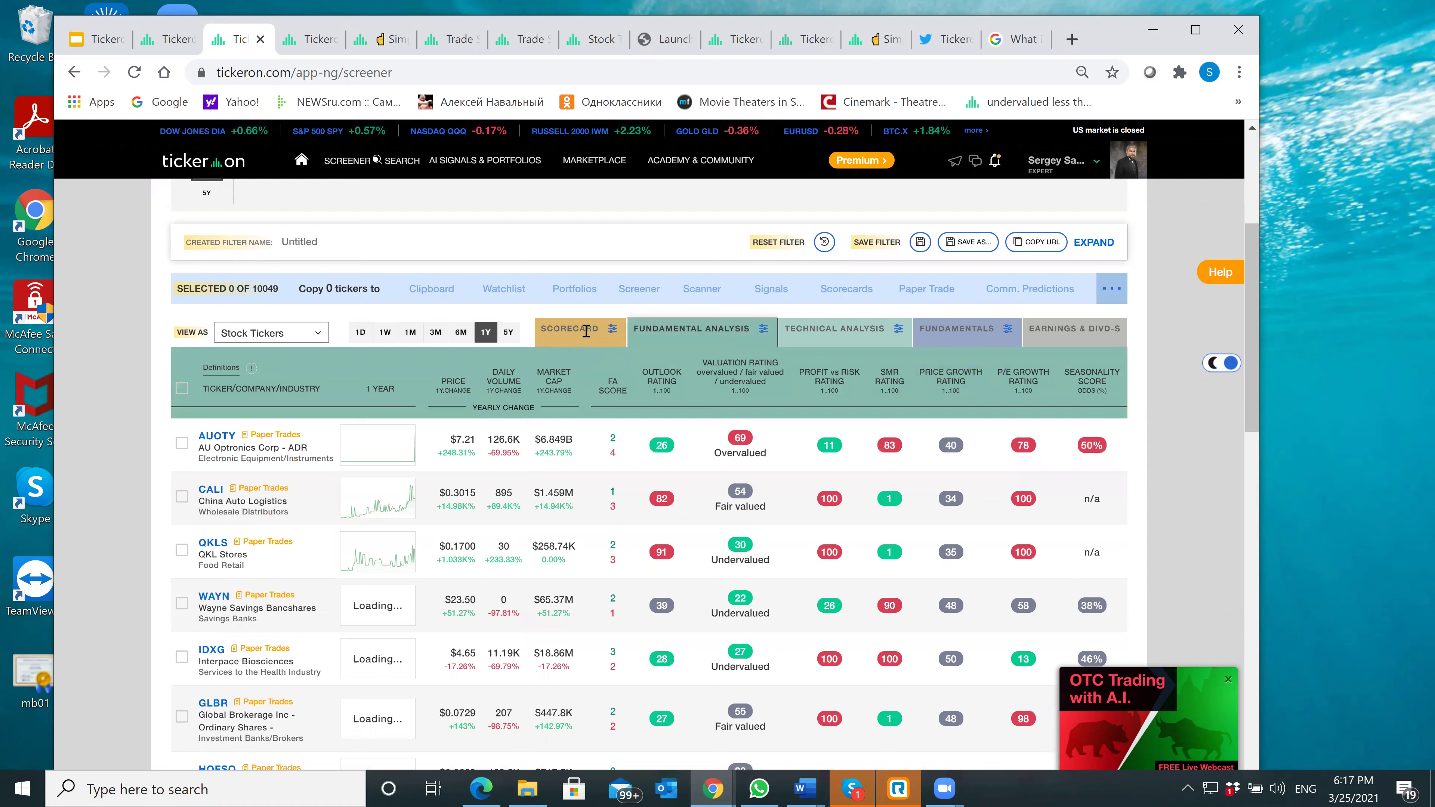
left_click(573, 333)
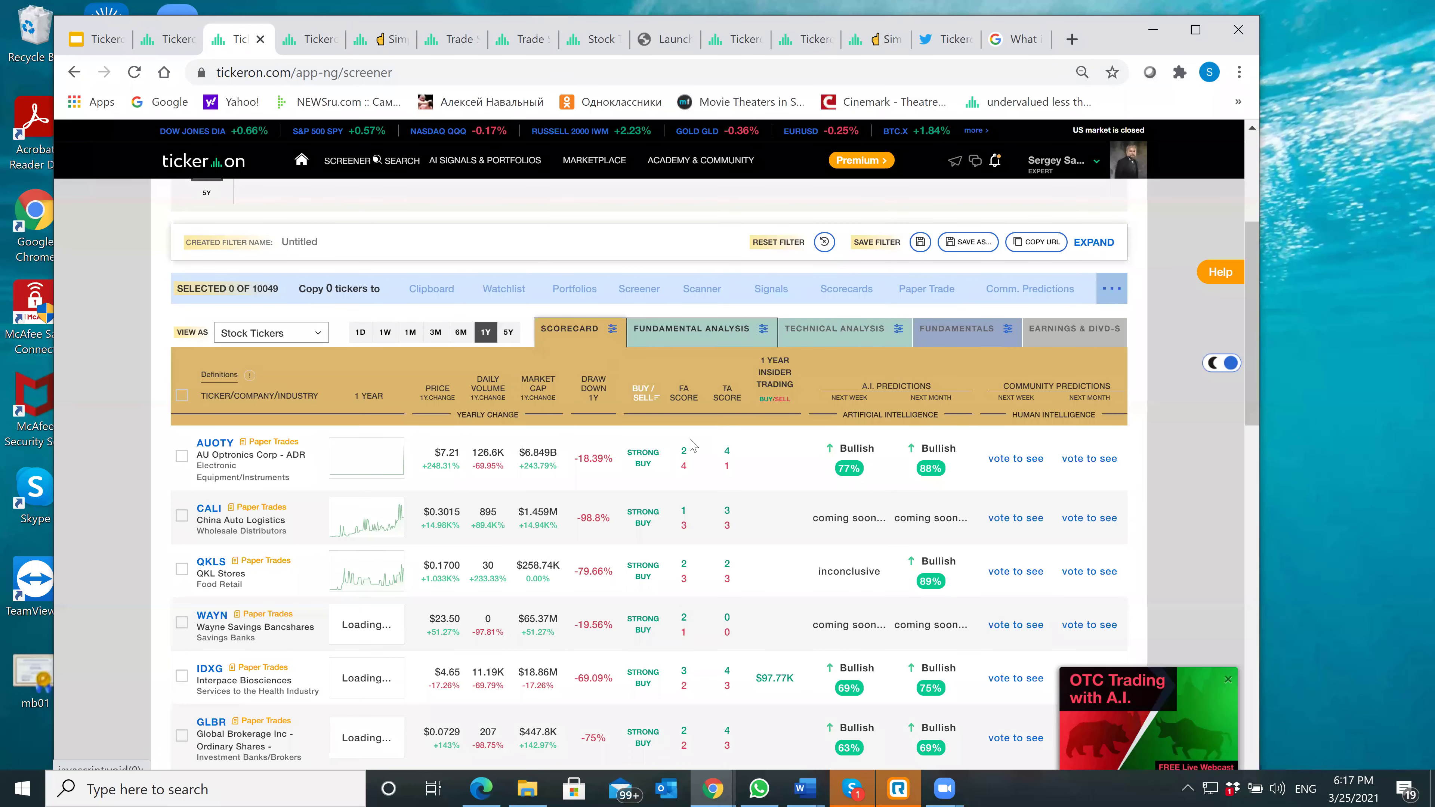
left_click(677, 330)
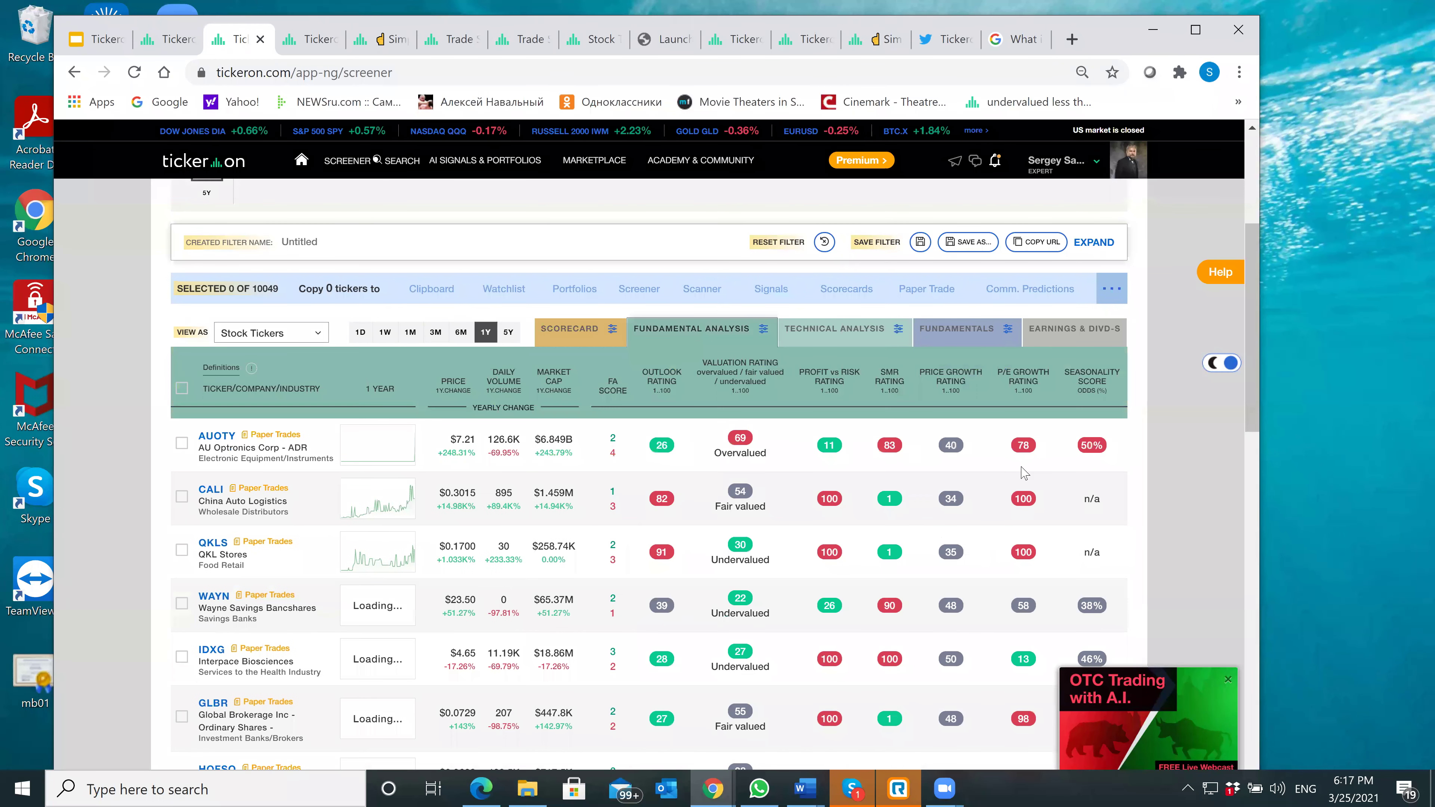
left_click(558, 332)
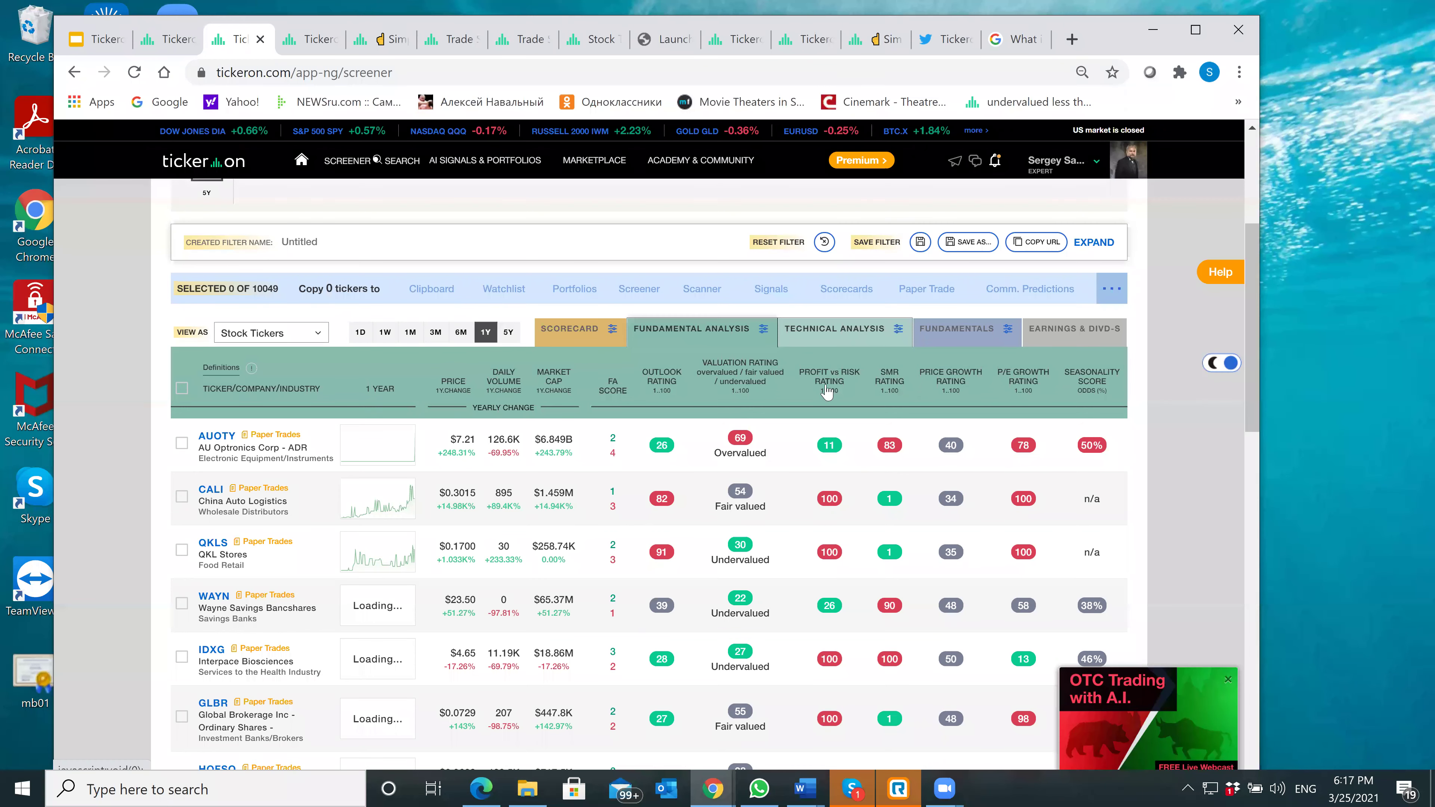
left_click(835, 329)
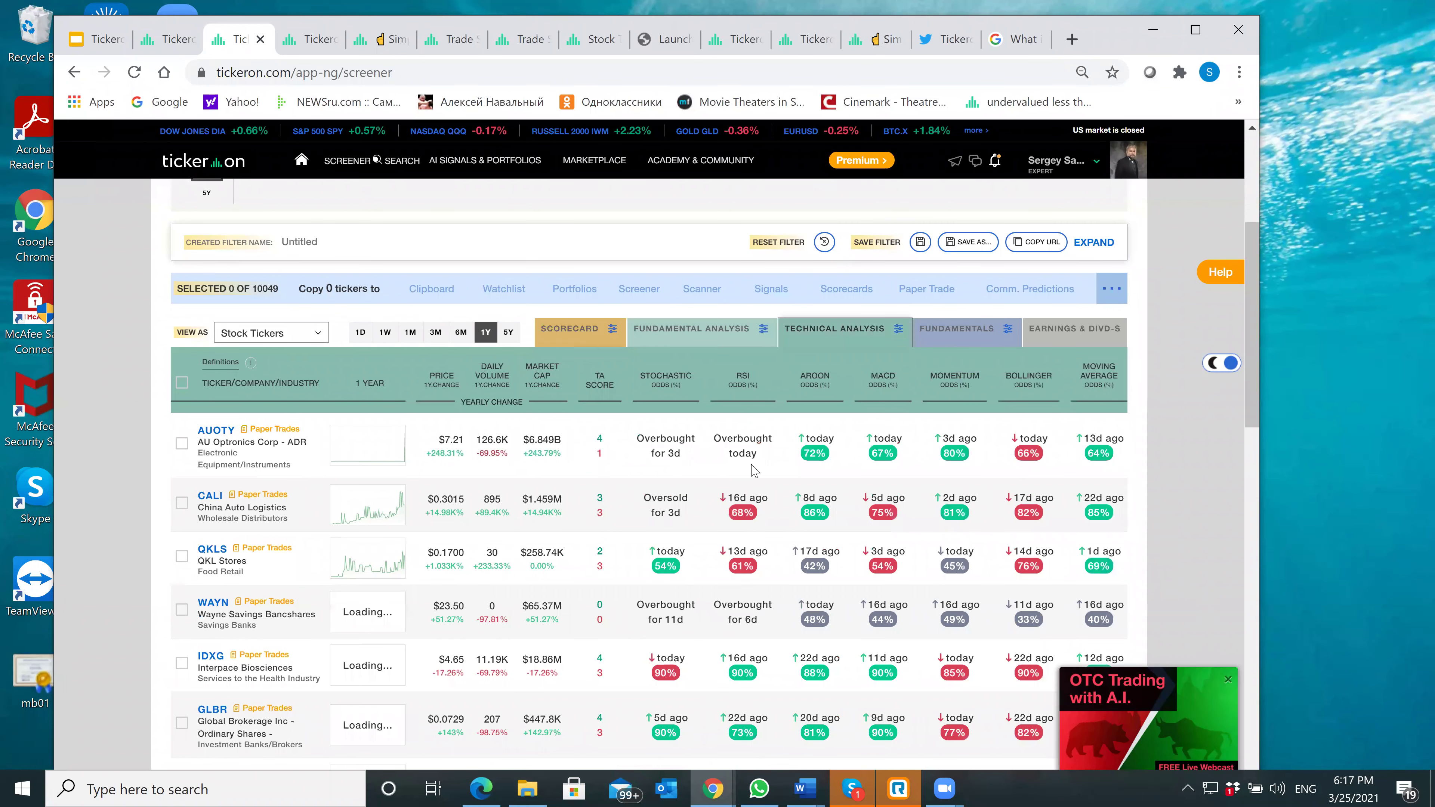
left_click(563, 333)
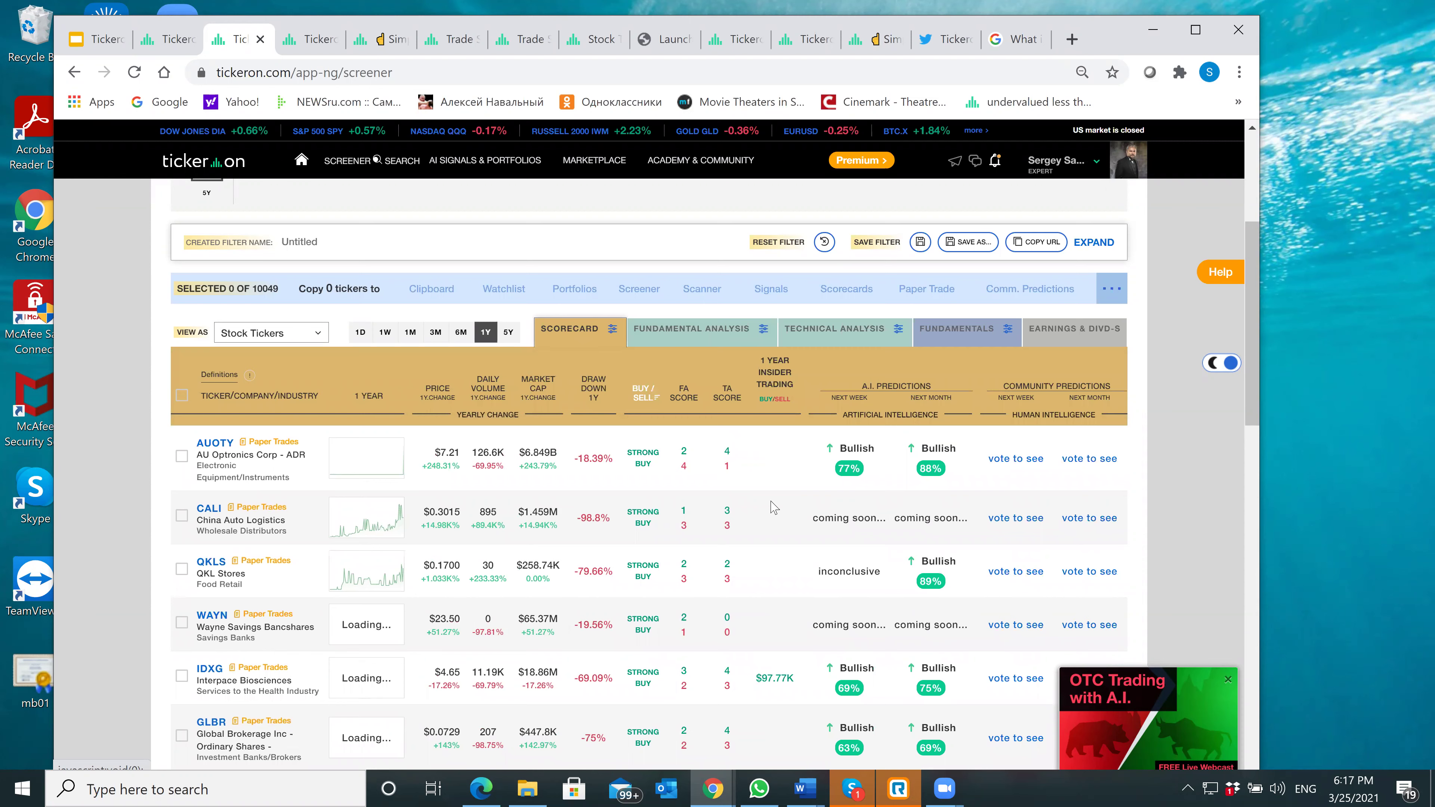
Step: Examine the OTC Scorecard's buy/sell ratings, FA and TA scores, insider trading and A.I. predictions across the listed tickers
scroll(641, 522, "down", 3)
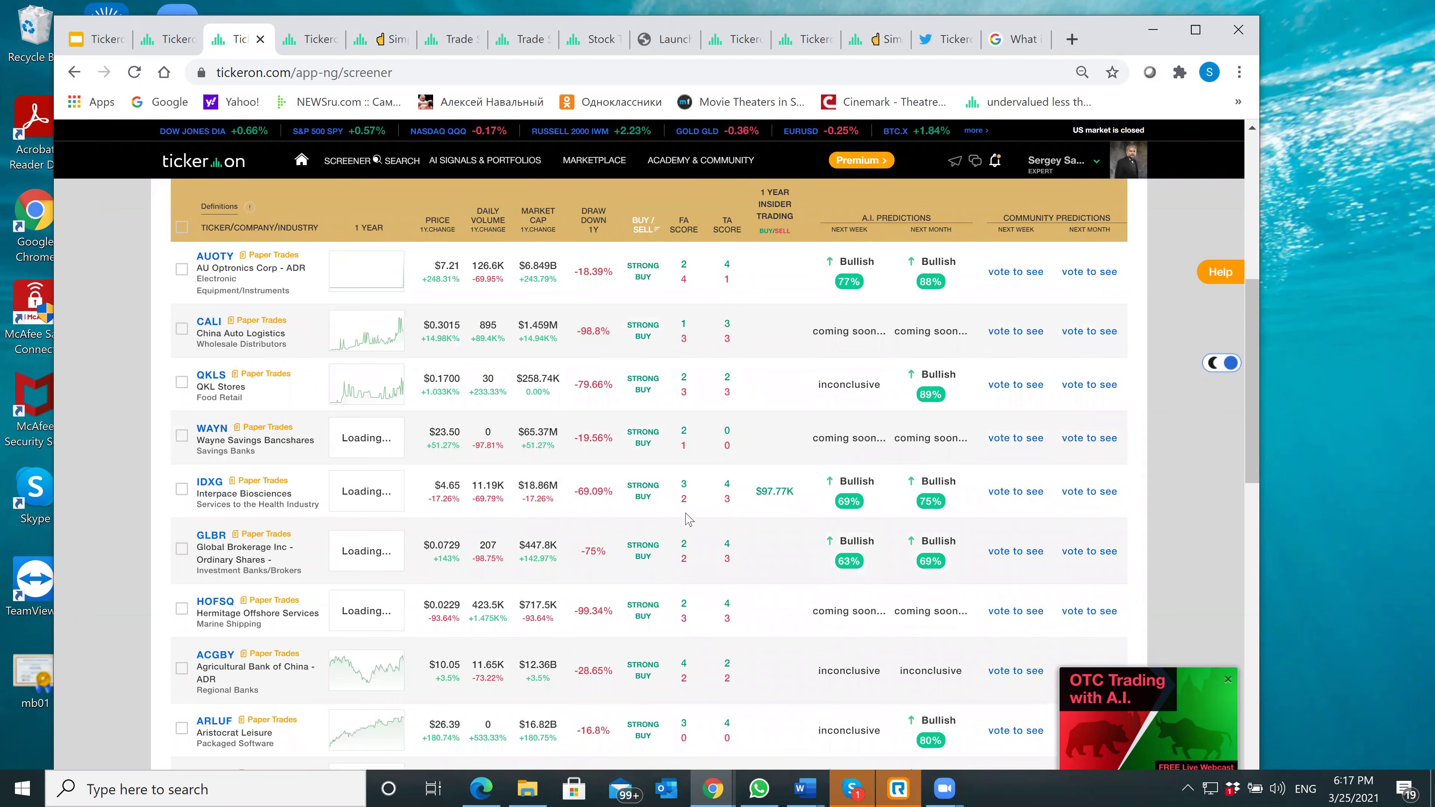
scroll(603, 435, "up", 3)
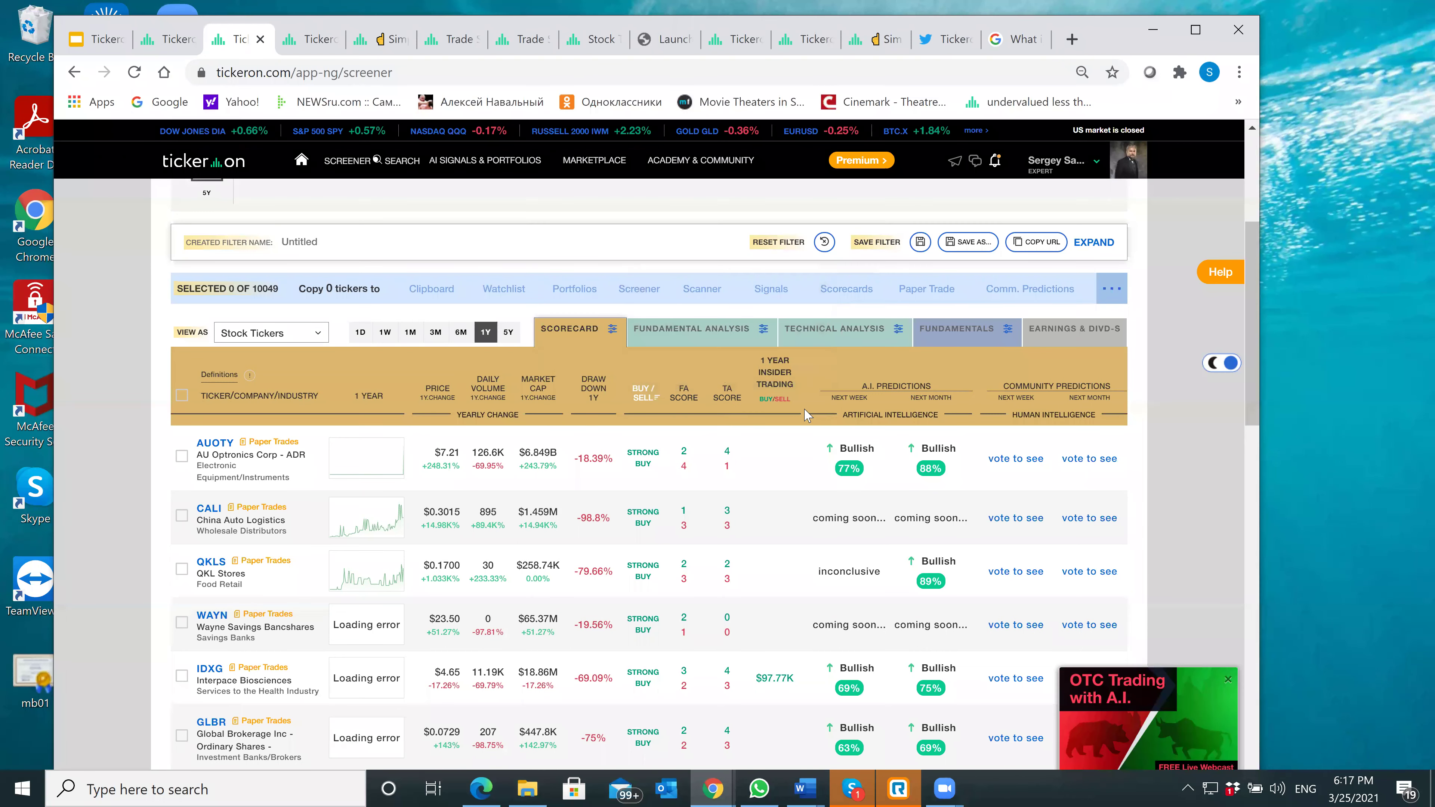
scroll(788, 565, "down", 10)
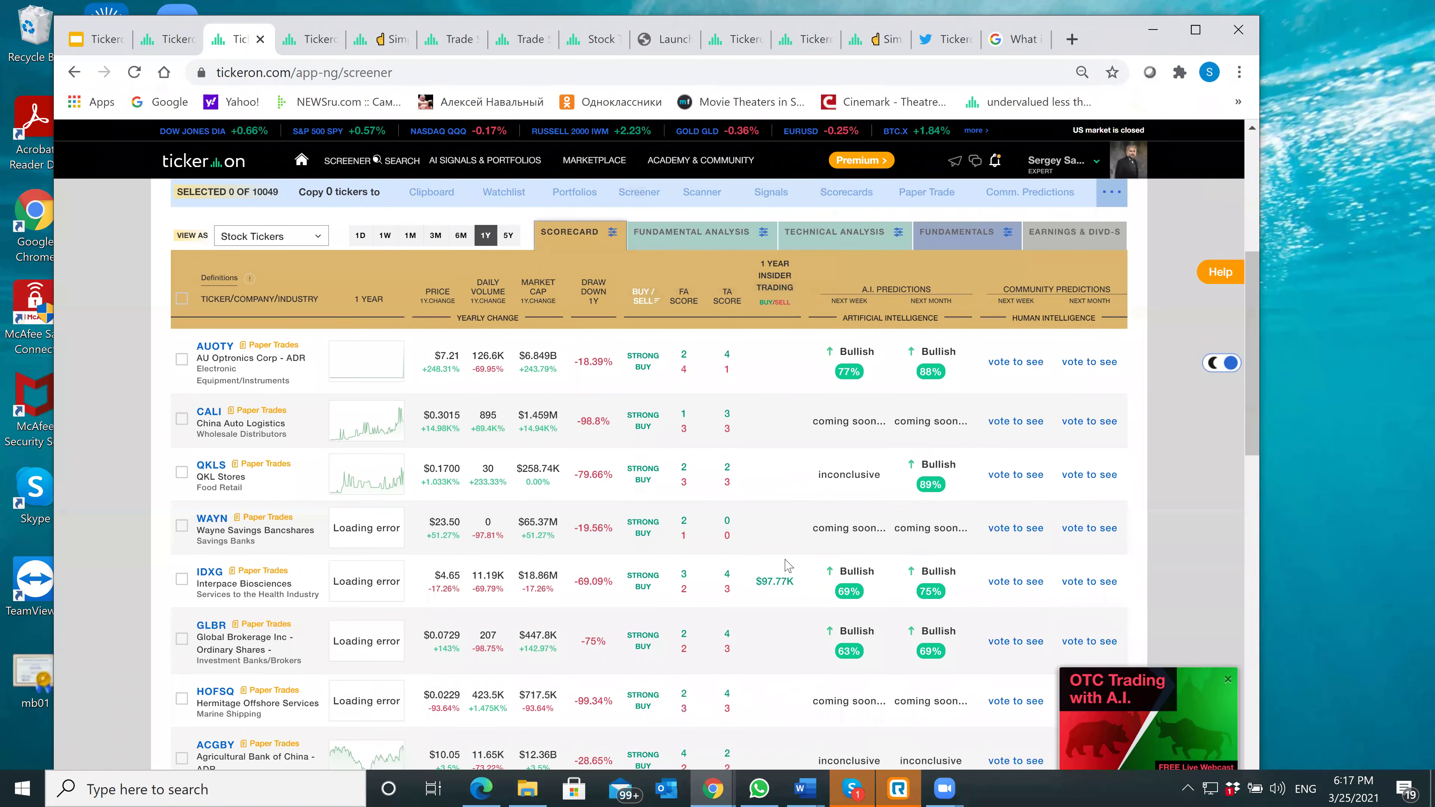
scroll(787, 565, "up", 5)
scroll(788, 565, "up", 5)
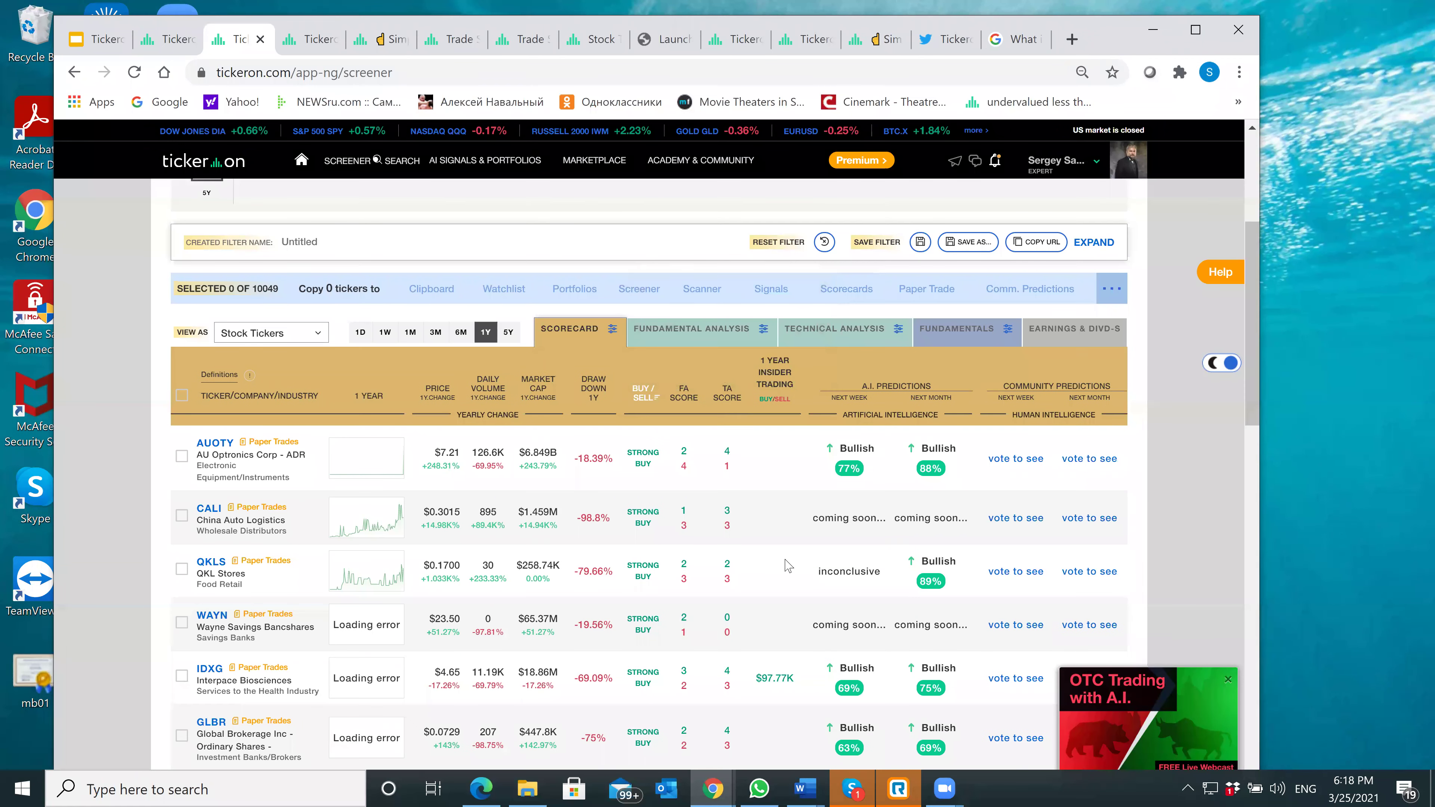
scroll(788, 565, "down", 5)
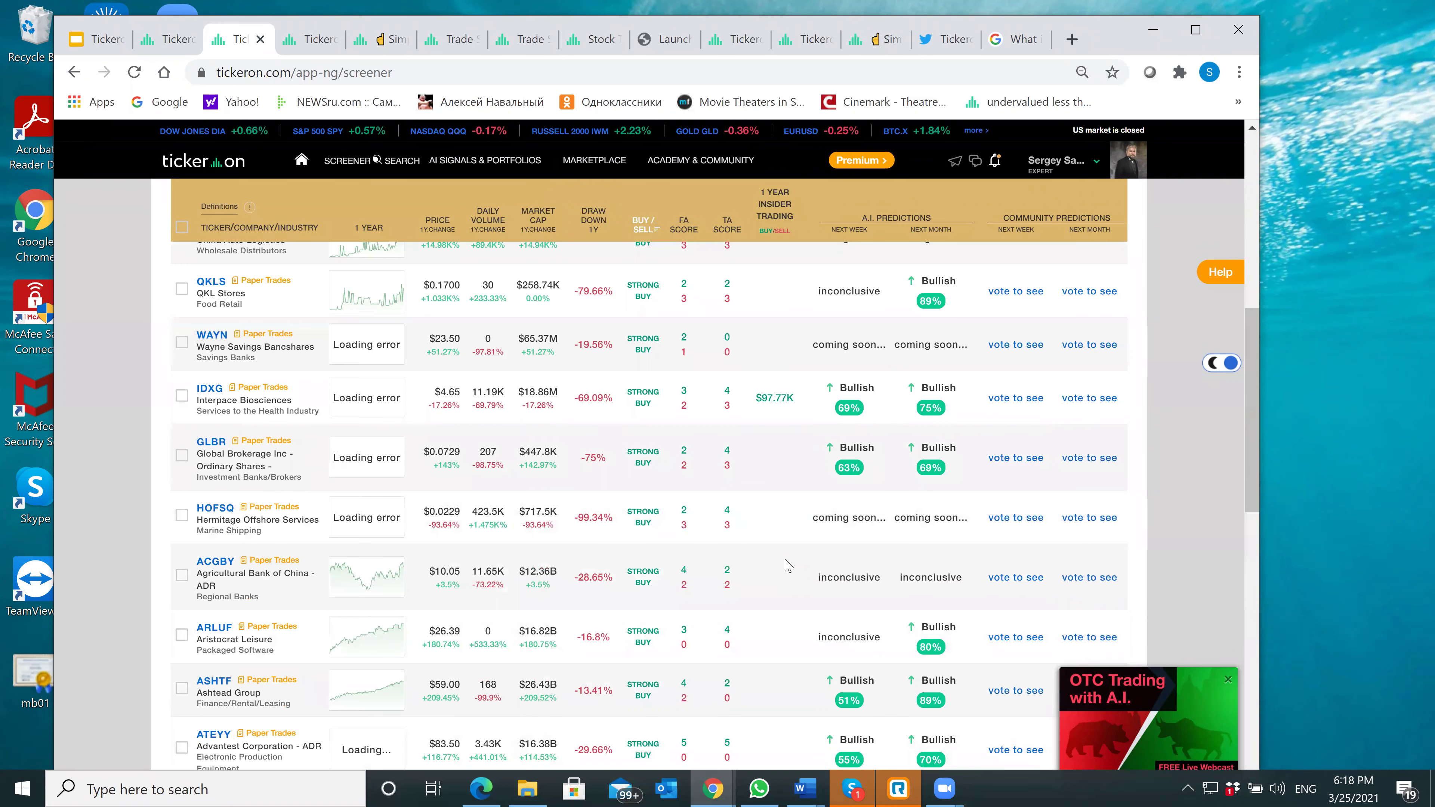
scroll(788, 565, "up", 2)
scroll(788, 565, "up", 2)
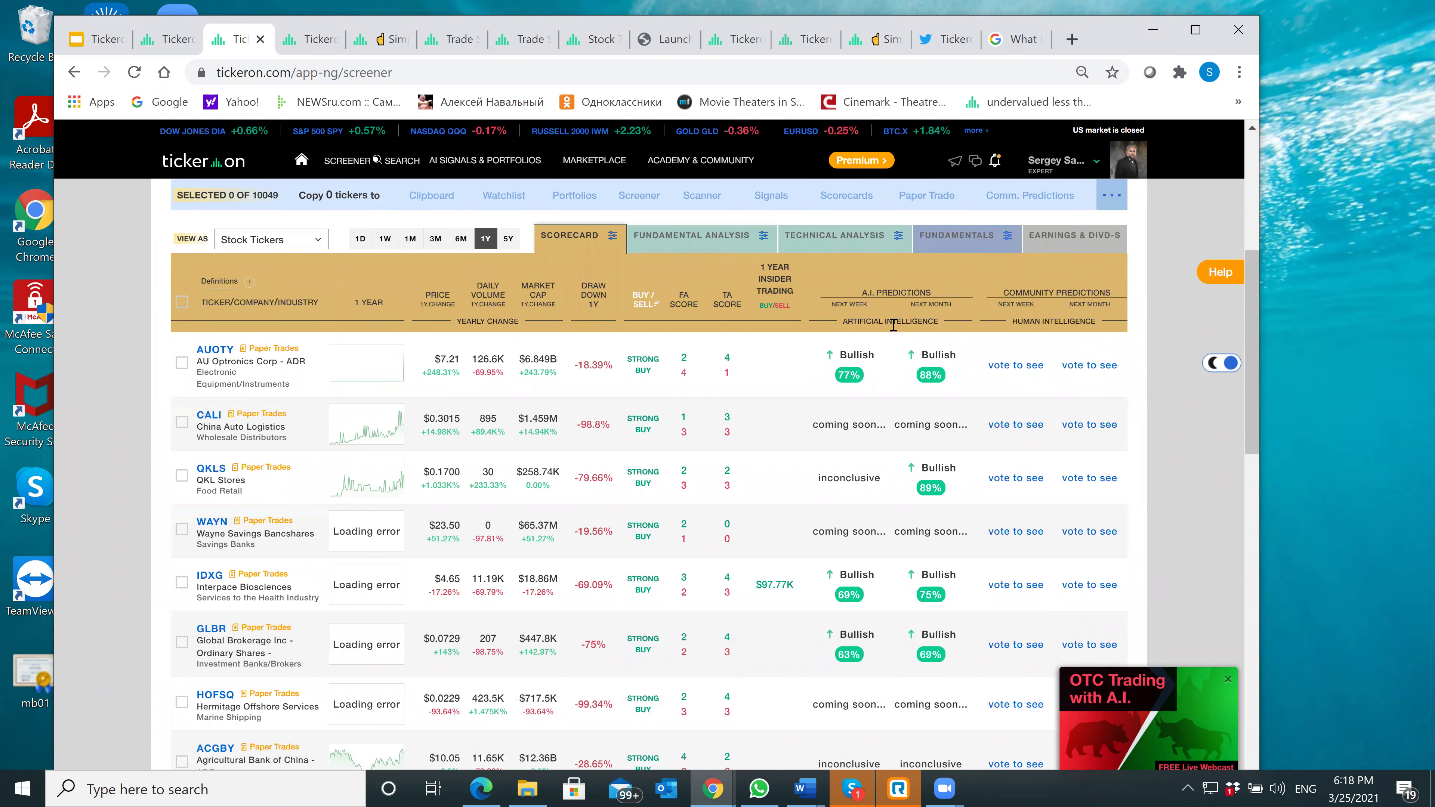
scroll(877, 370, "down", 1)
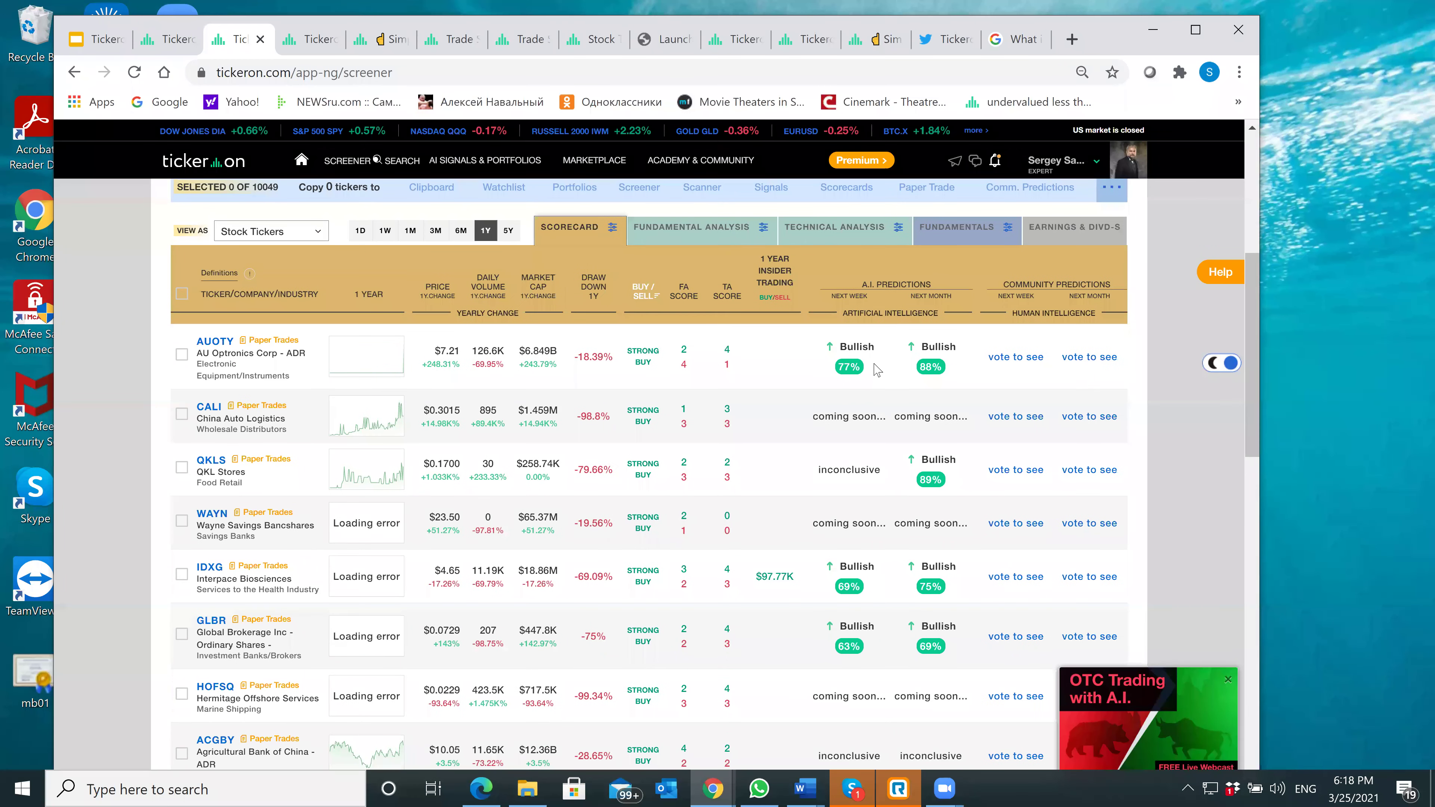
scroll(877, 371, "down", 15)
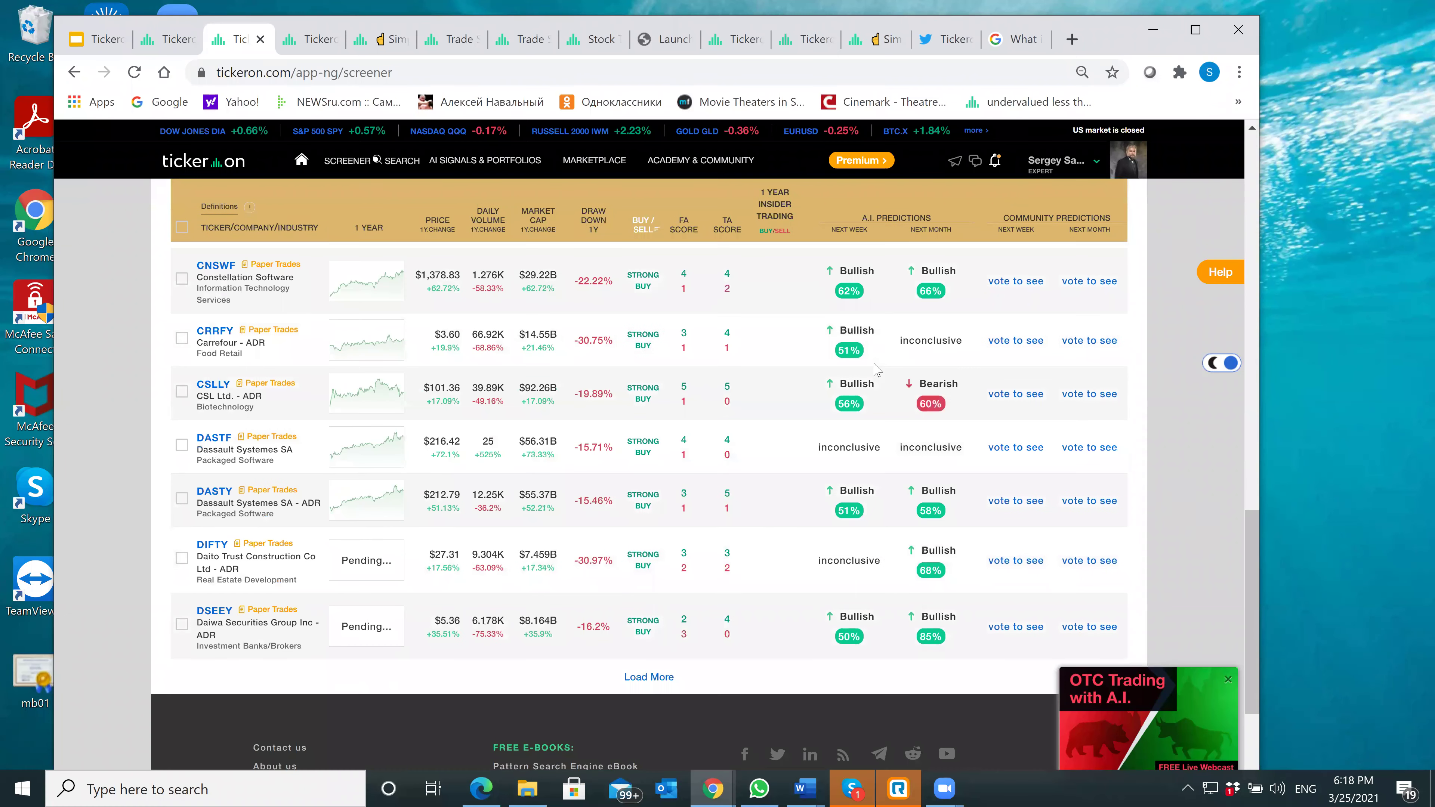
scroll(877, 370, "up", 10)
scroll(876, 370, "up", 8)
scroll(877, 371, "down", 1)
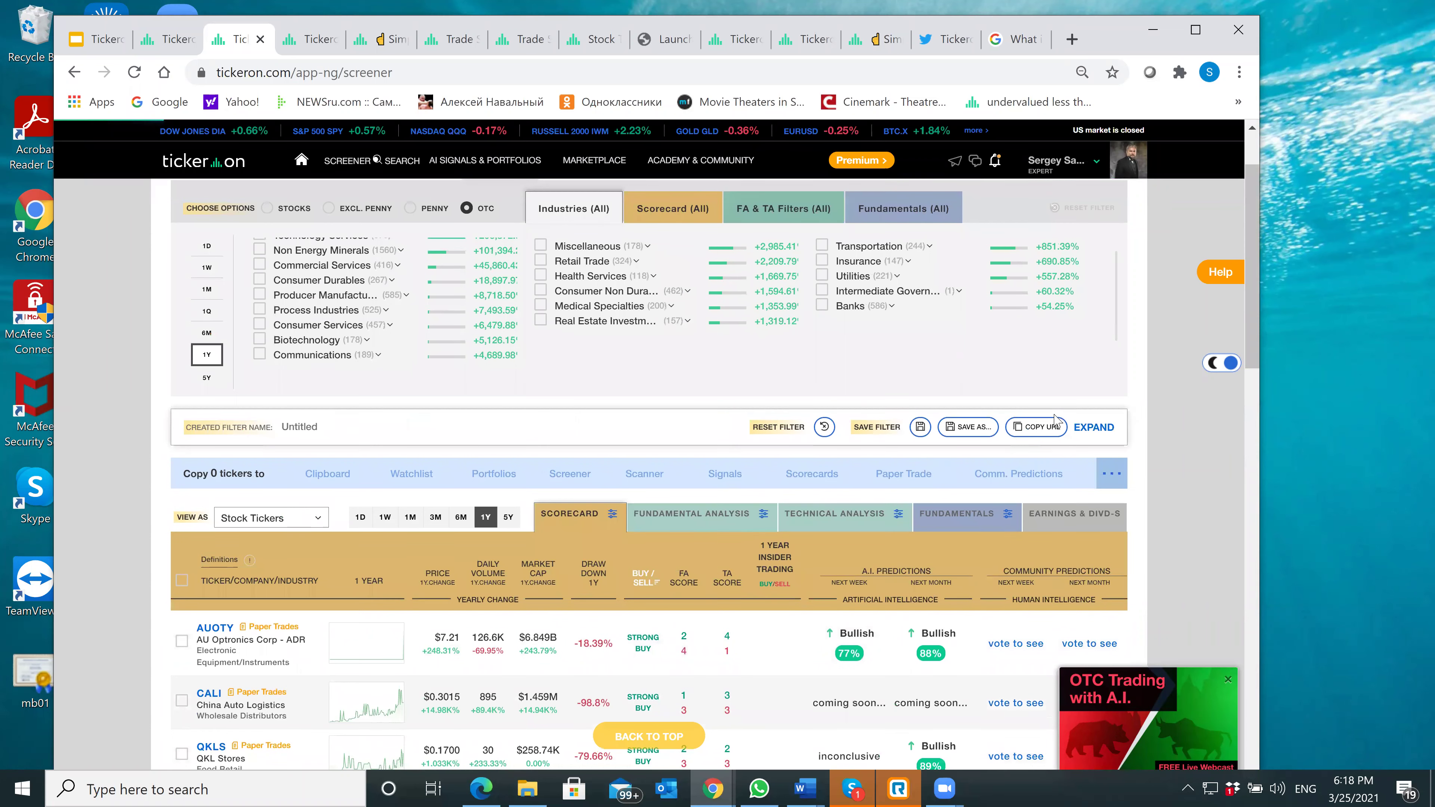
scroll(1013, 439, "down", 3)
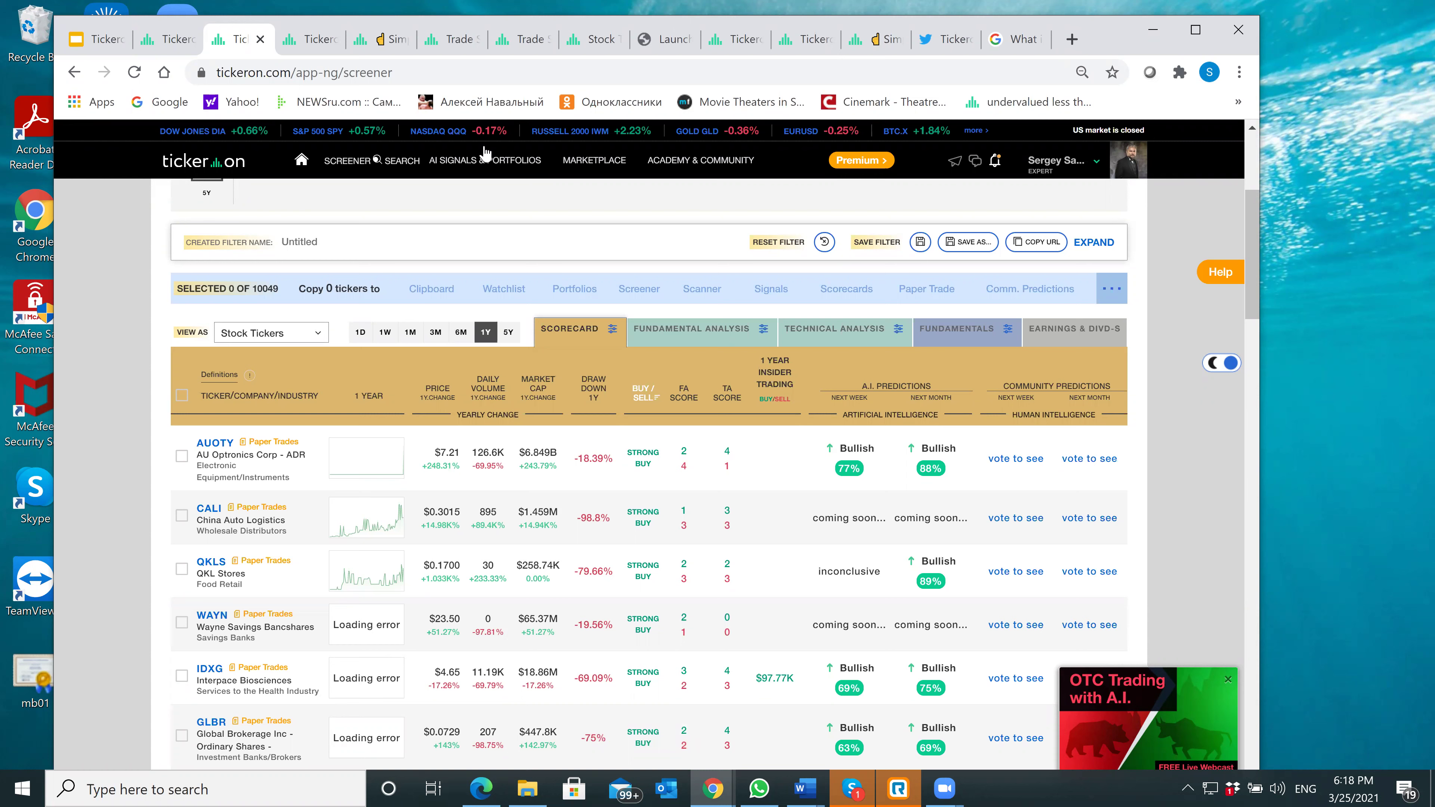
Step: Open Community Trend Predictions and review the Top Predictors' weekly winners and total rankings
left_click(699, 165)
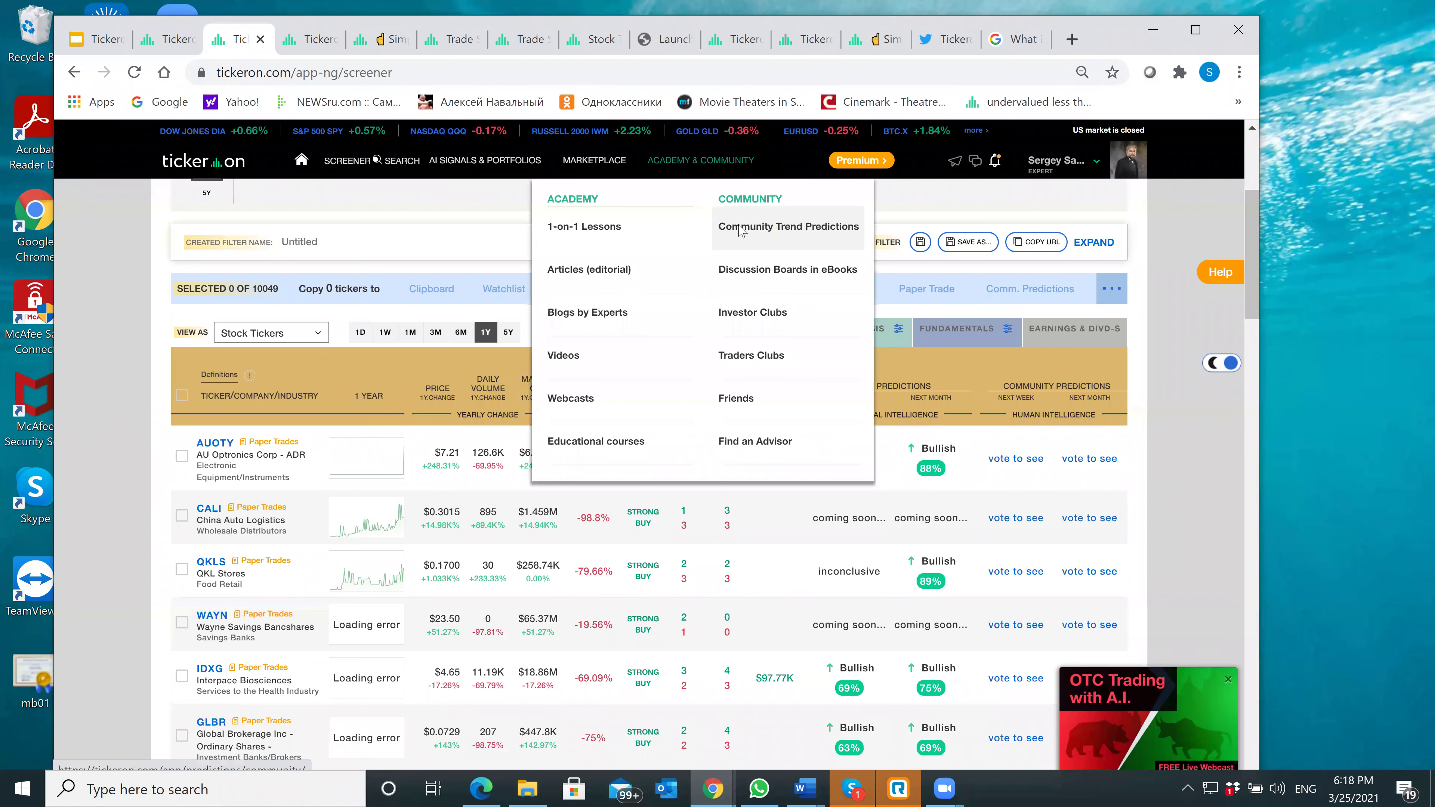
left_click(742, 229)
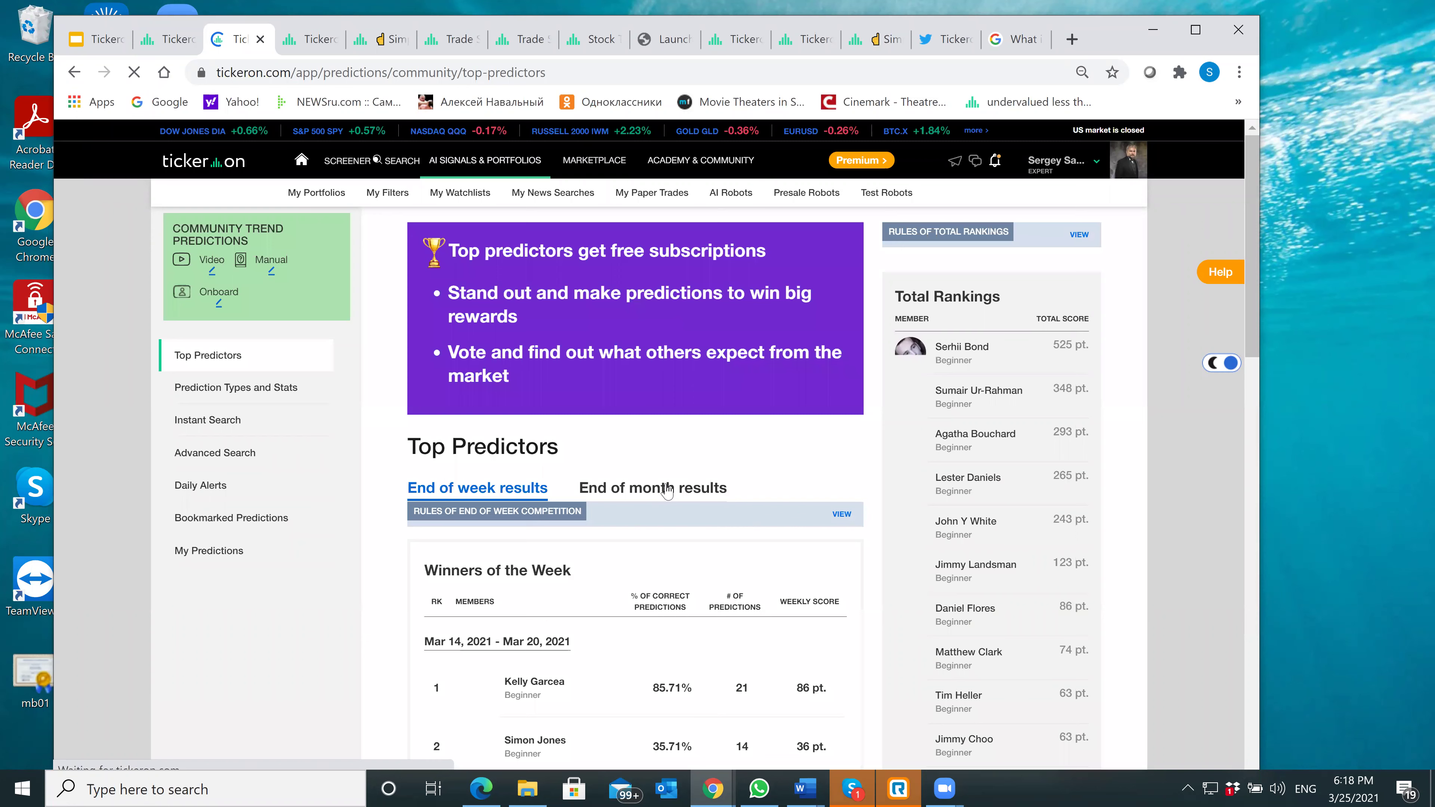
scroll(667, 491, "down", 5)
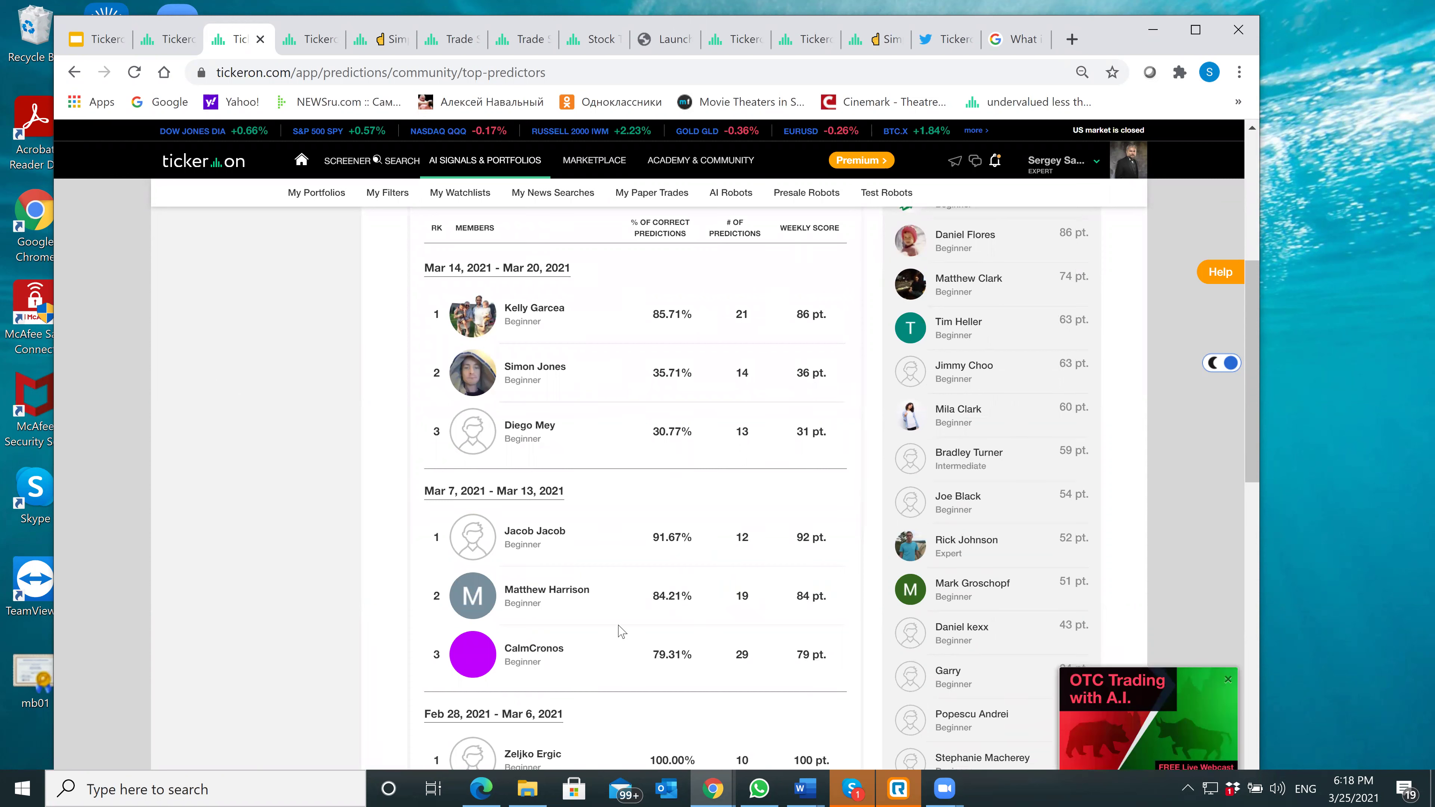
scroll(621, 631, "down", 3)
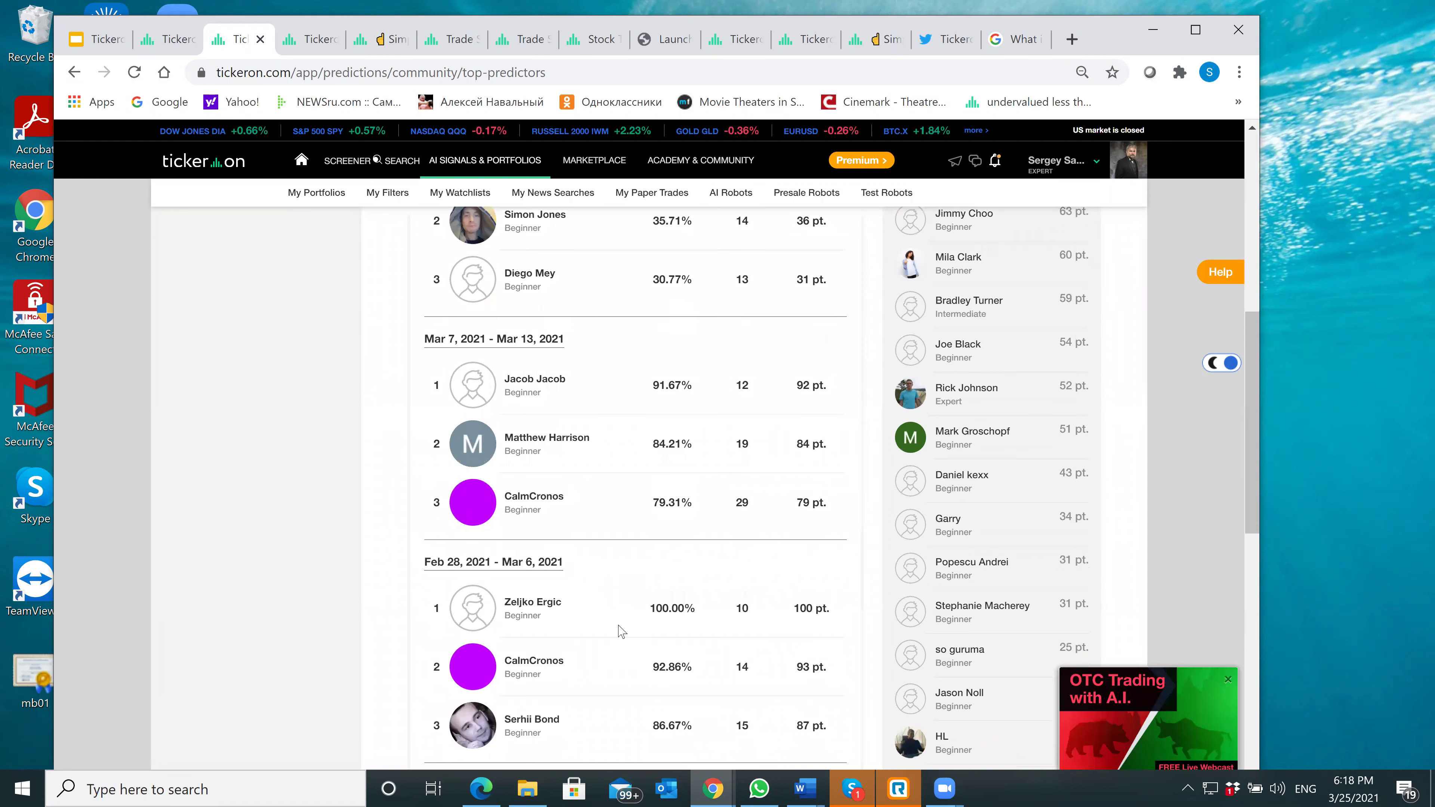
scroll(621, 631, "down", 2)
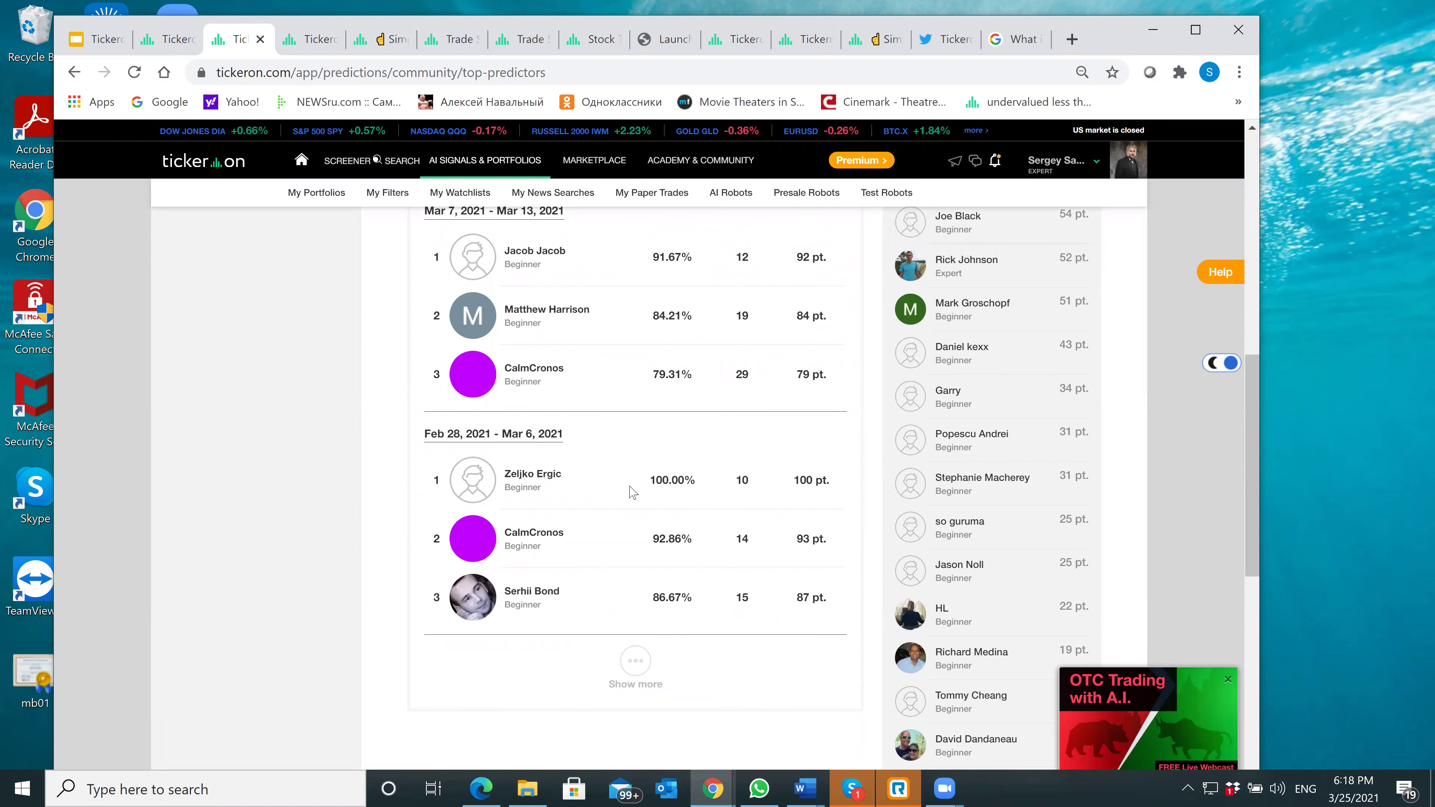
scroll(633, 491, "up", 2)
scroll(633, 492, "up", 6)
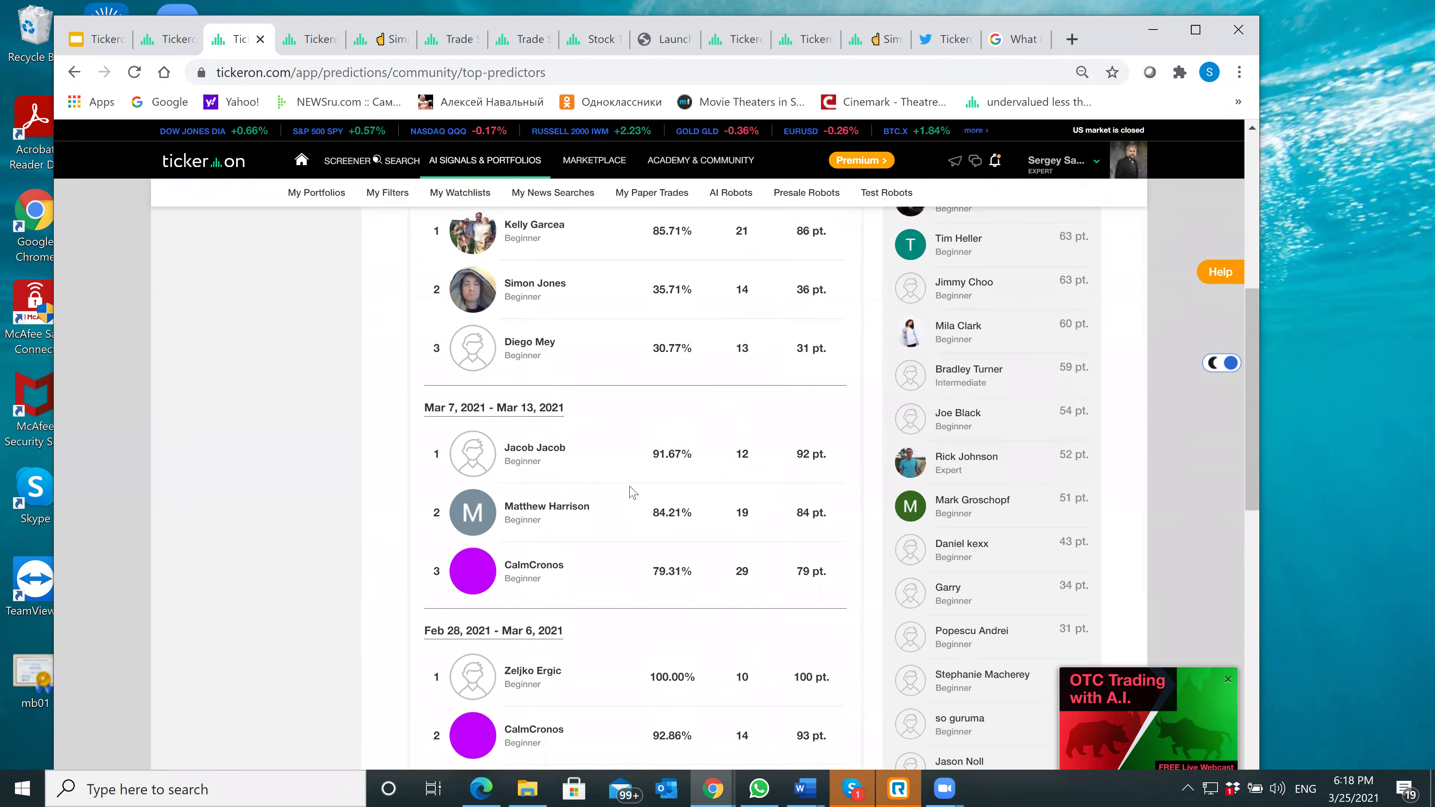
scroll(631, 493, "up", 3)
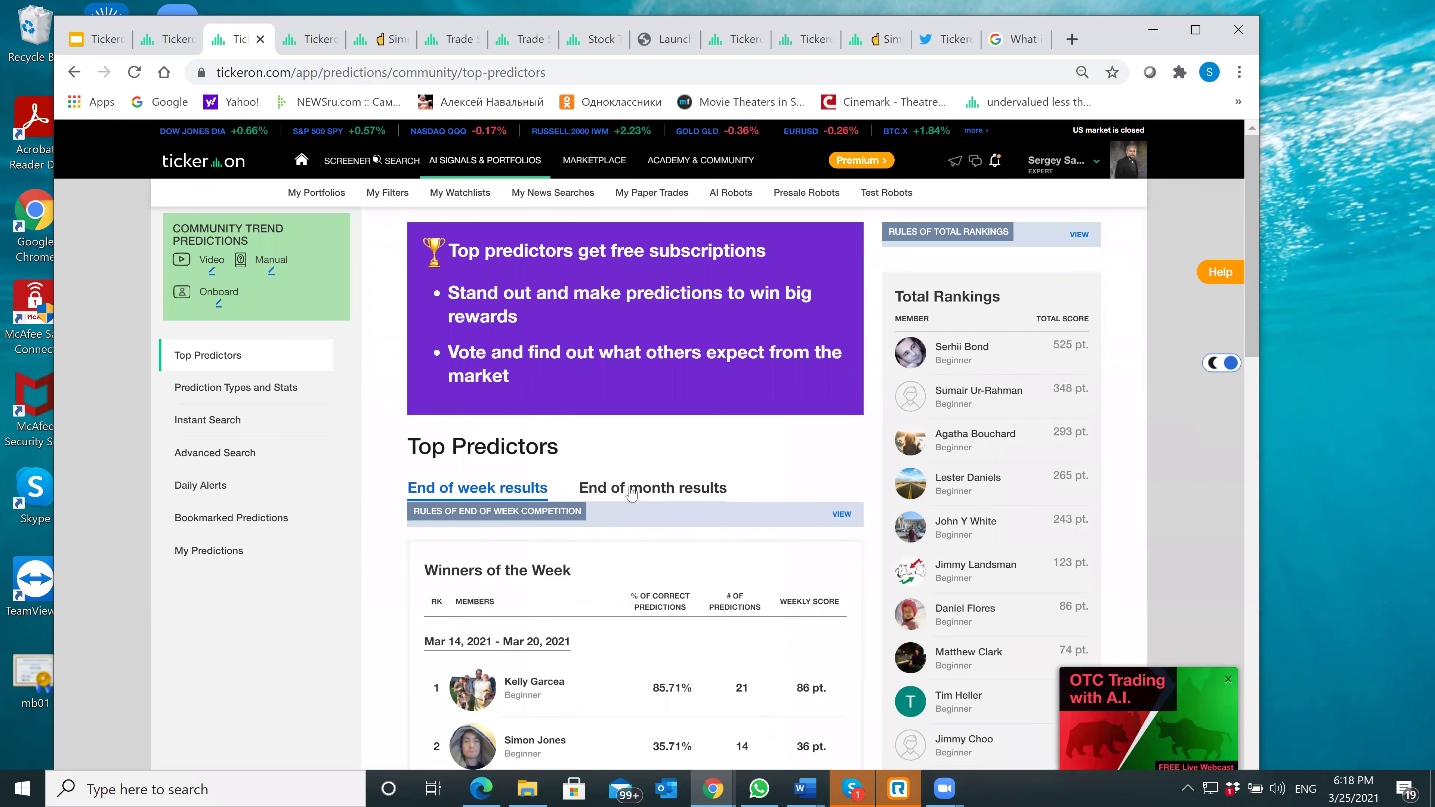
Step: Return to the Tickeron OTC home page and open Screener Home to list the OTC group trends
key("ctrl+1")
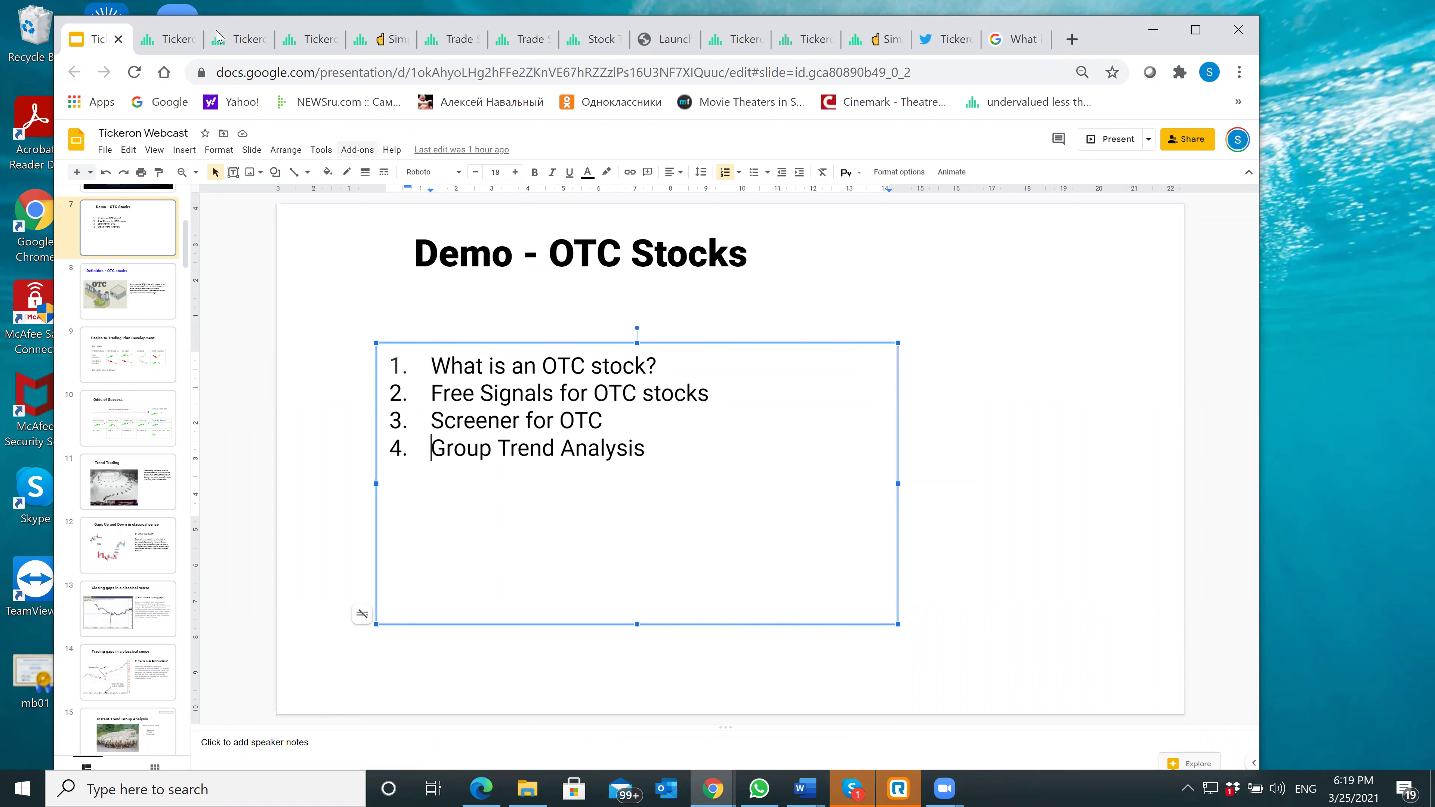
left_click(236, 42)
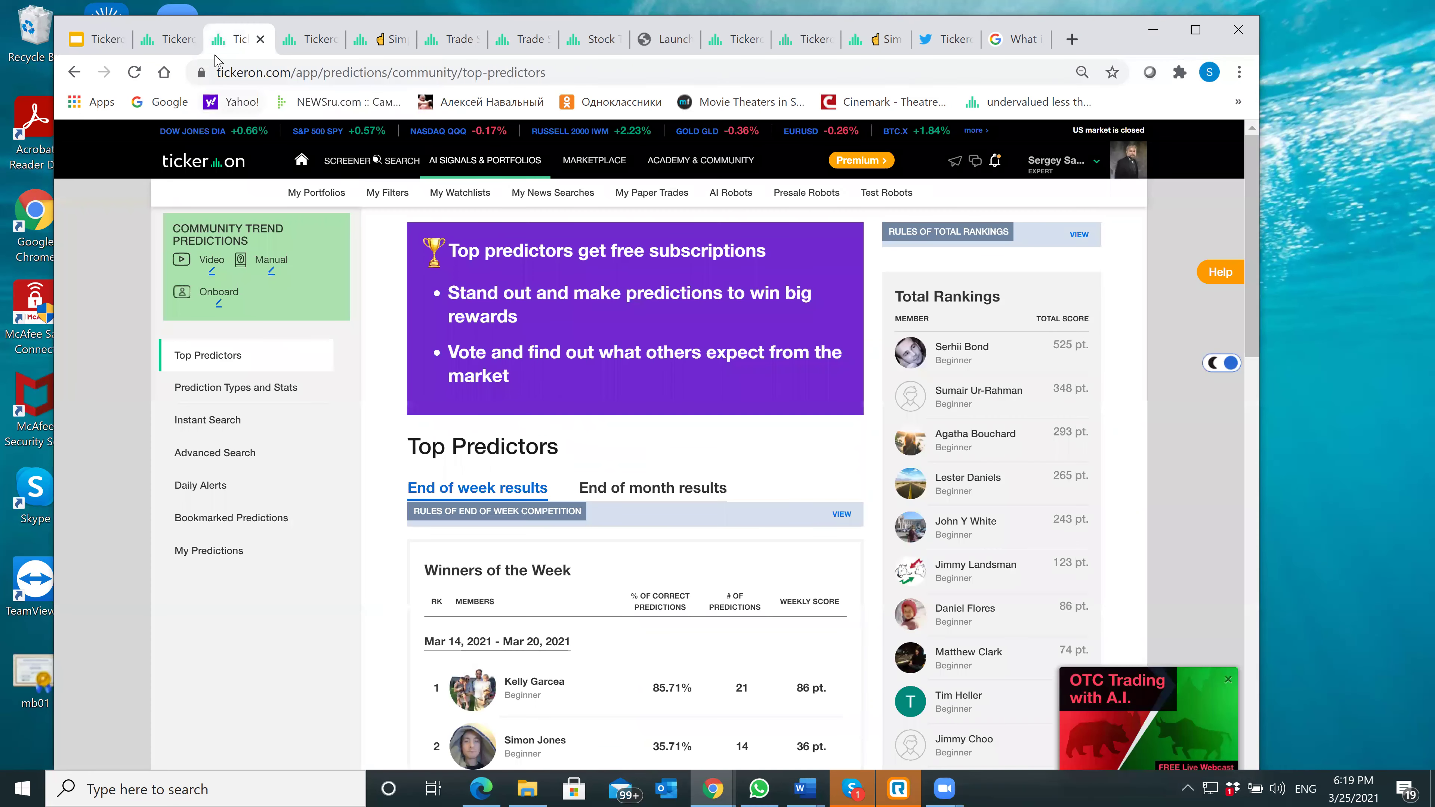
key("ctrl+shift+Tab")
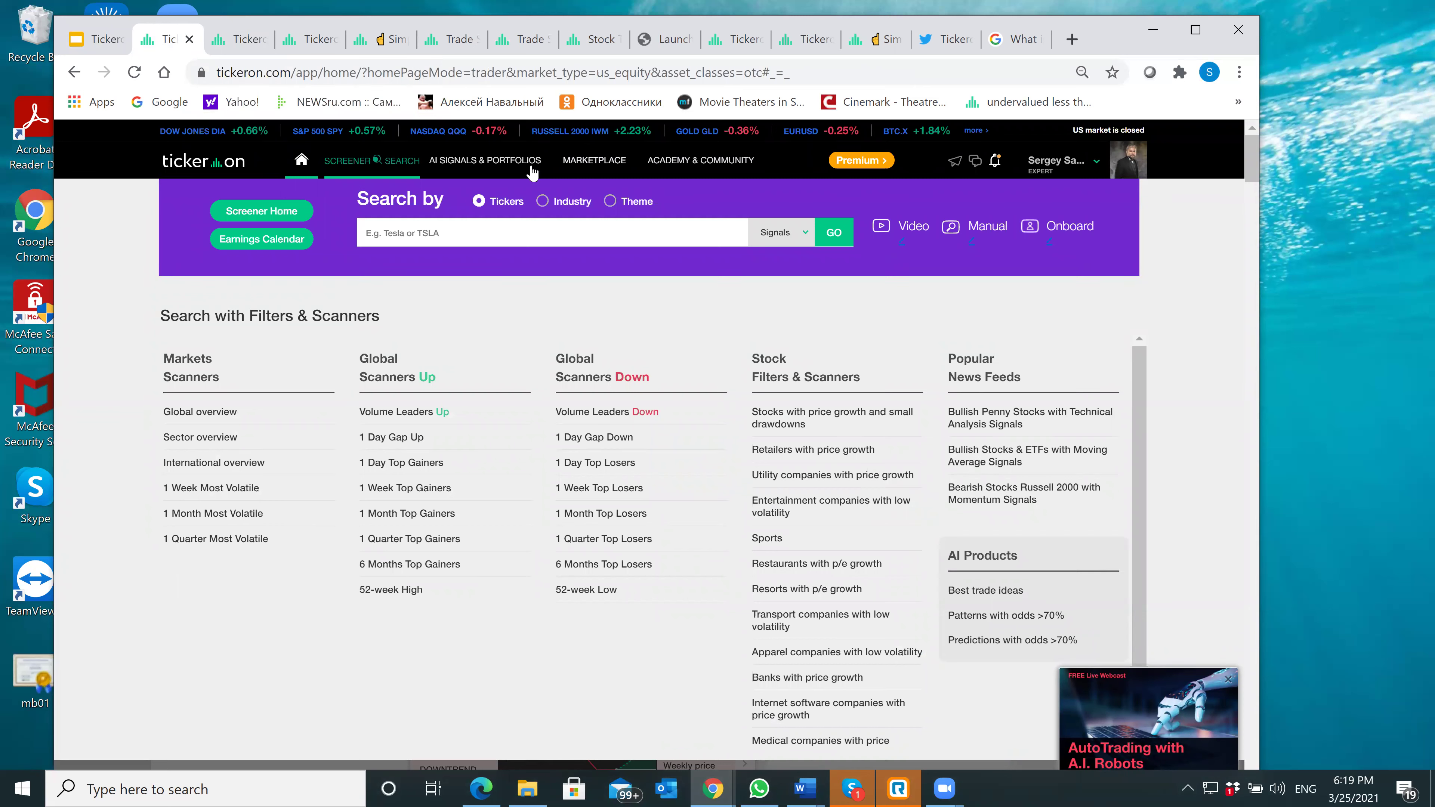
left_click(345, 170)
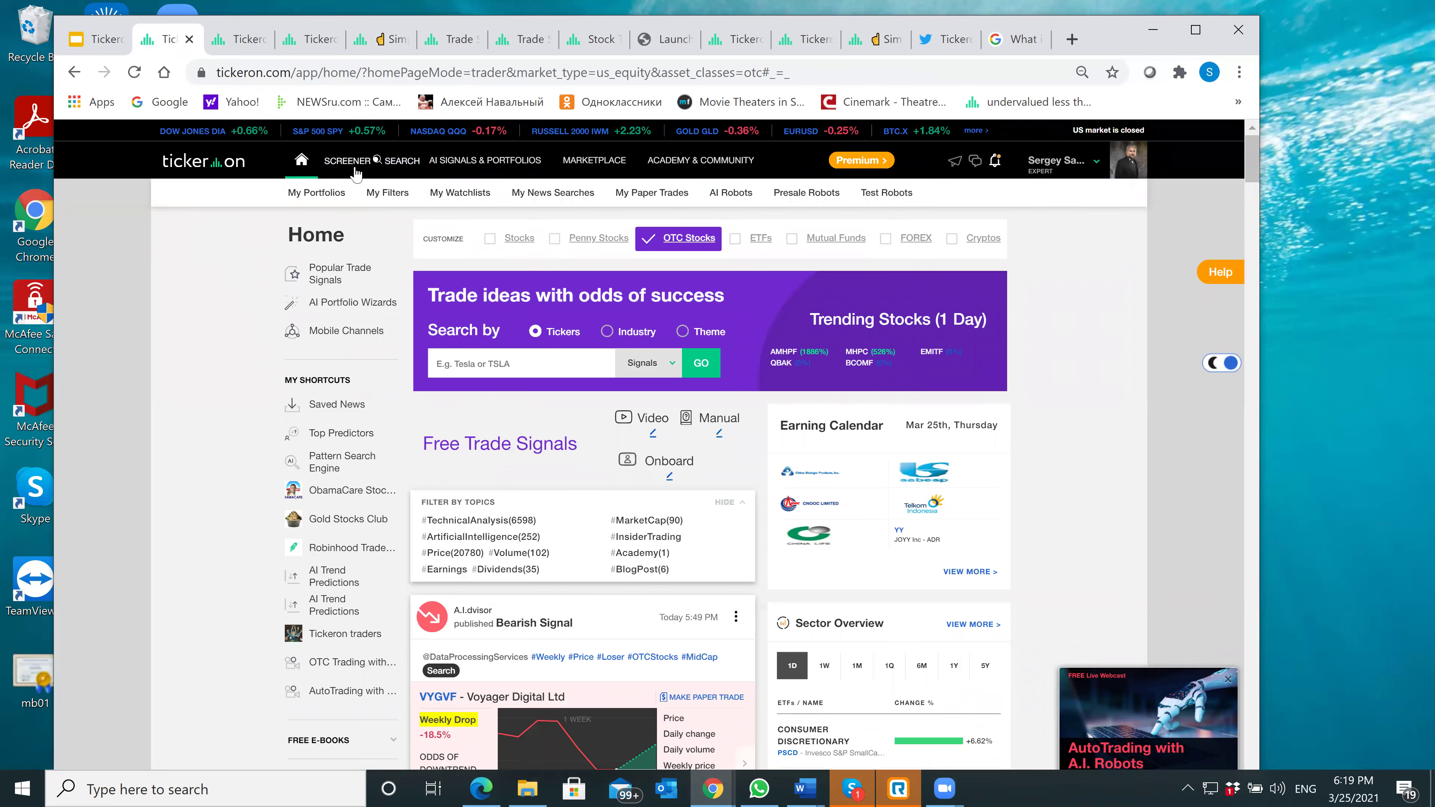
left_click(353, 170)
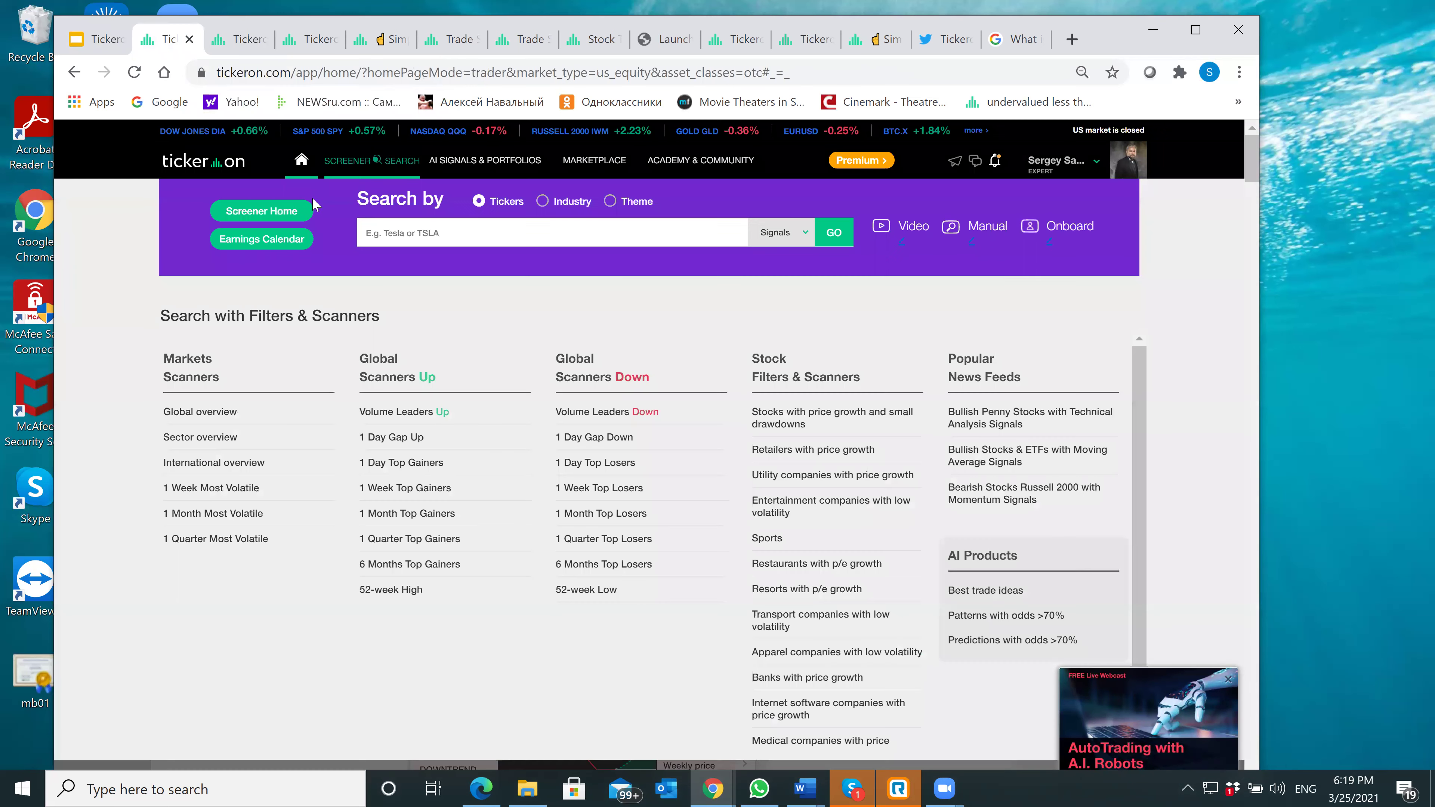
left_click(296, 214)
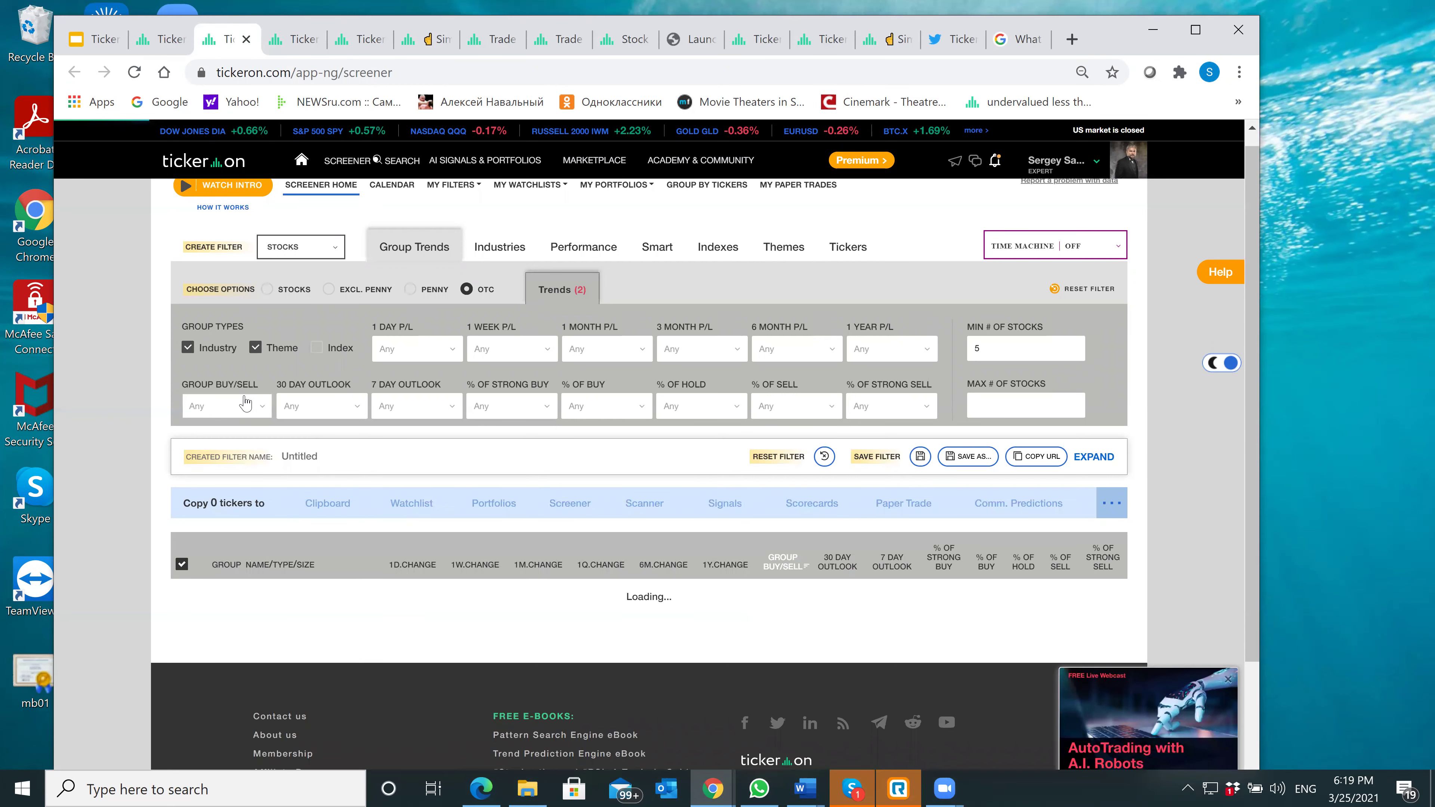
scroll(226, 412, "down", 3)
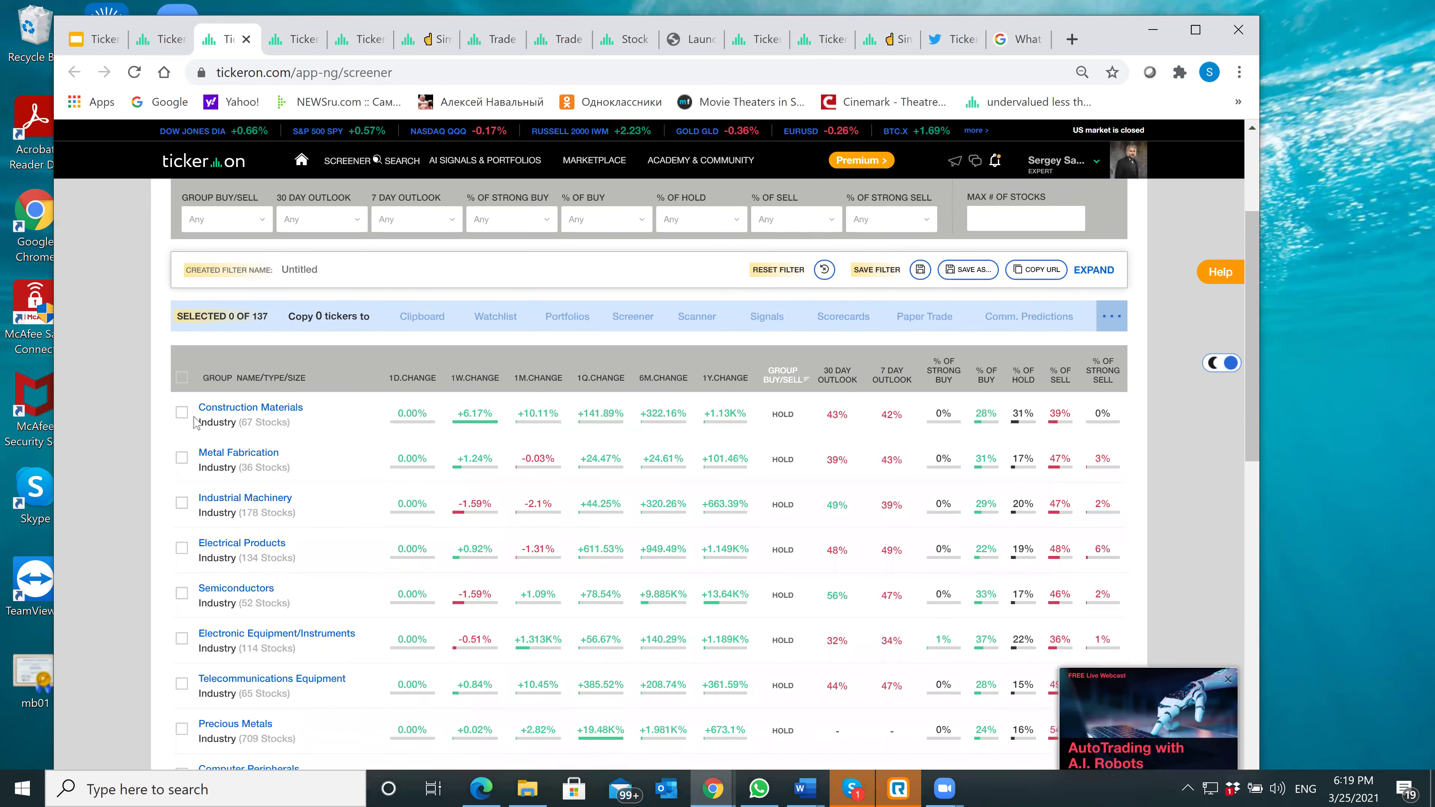
Step: Select the Construction Materials industry group, send its tickers to Scorecards and view the report's group analysis and highlights
left_click(181, 413)
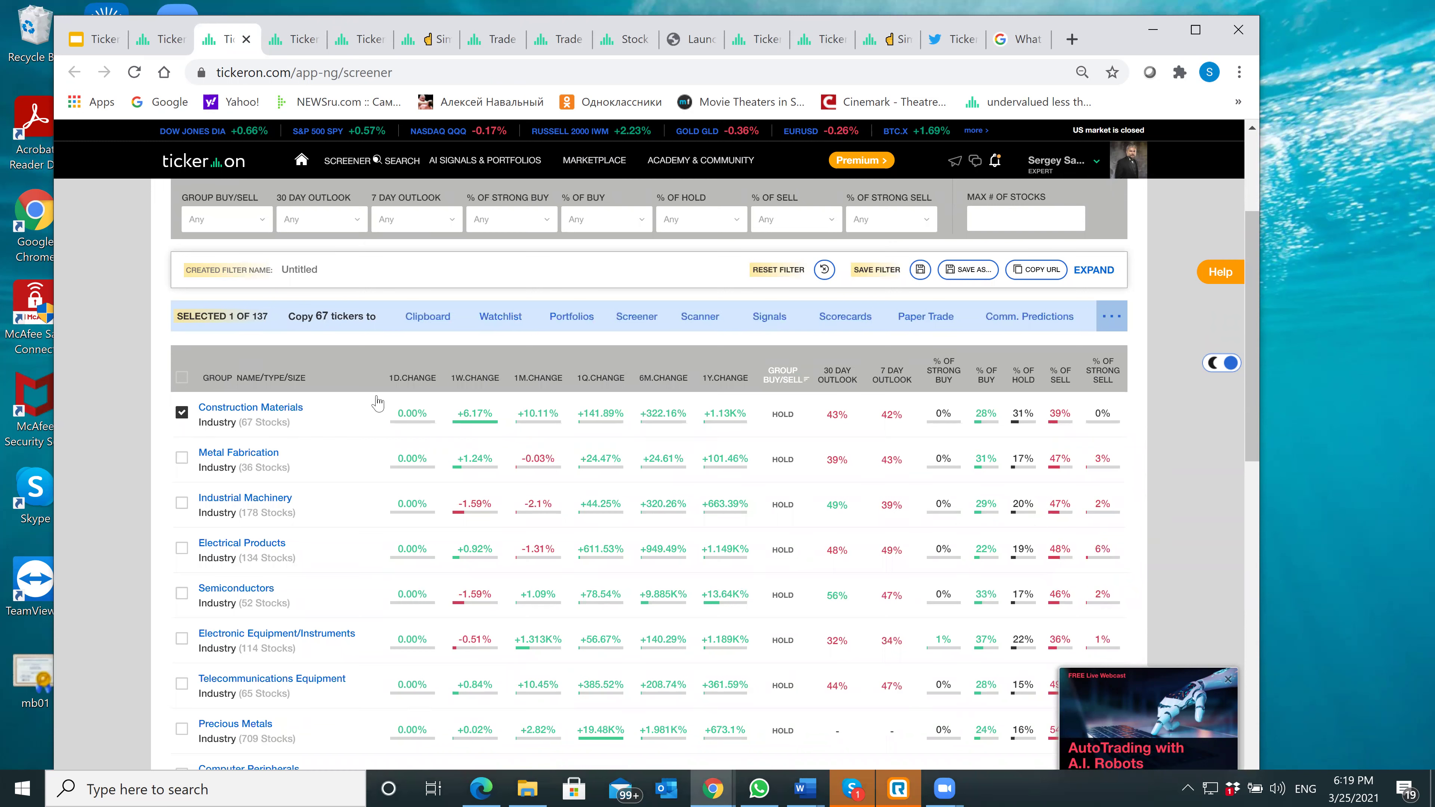
left_click(862, 320)
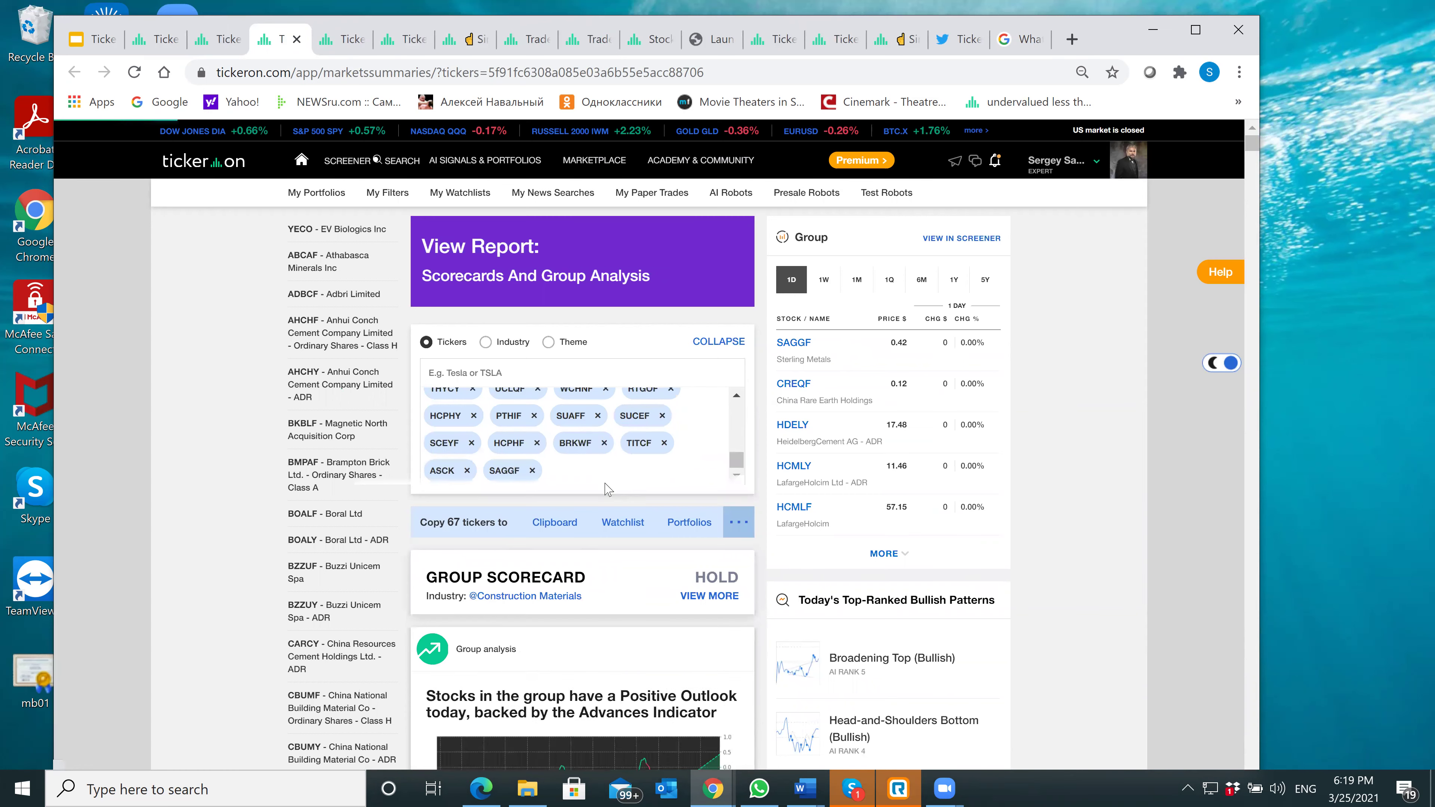
scroll(616, 497, "down", 4)
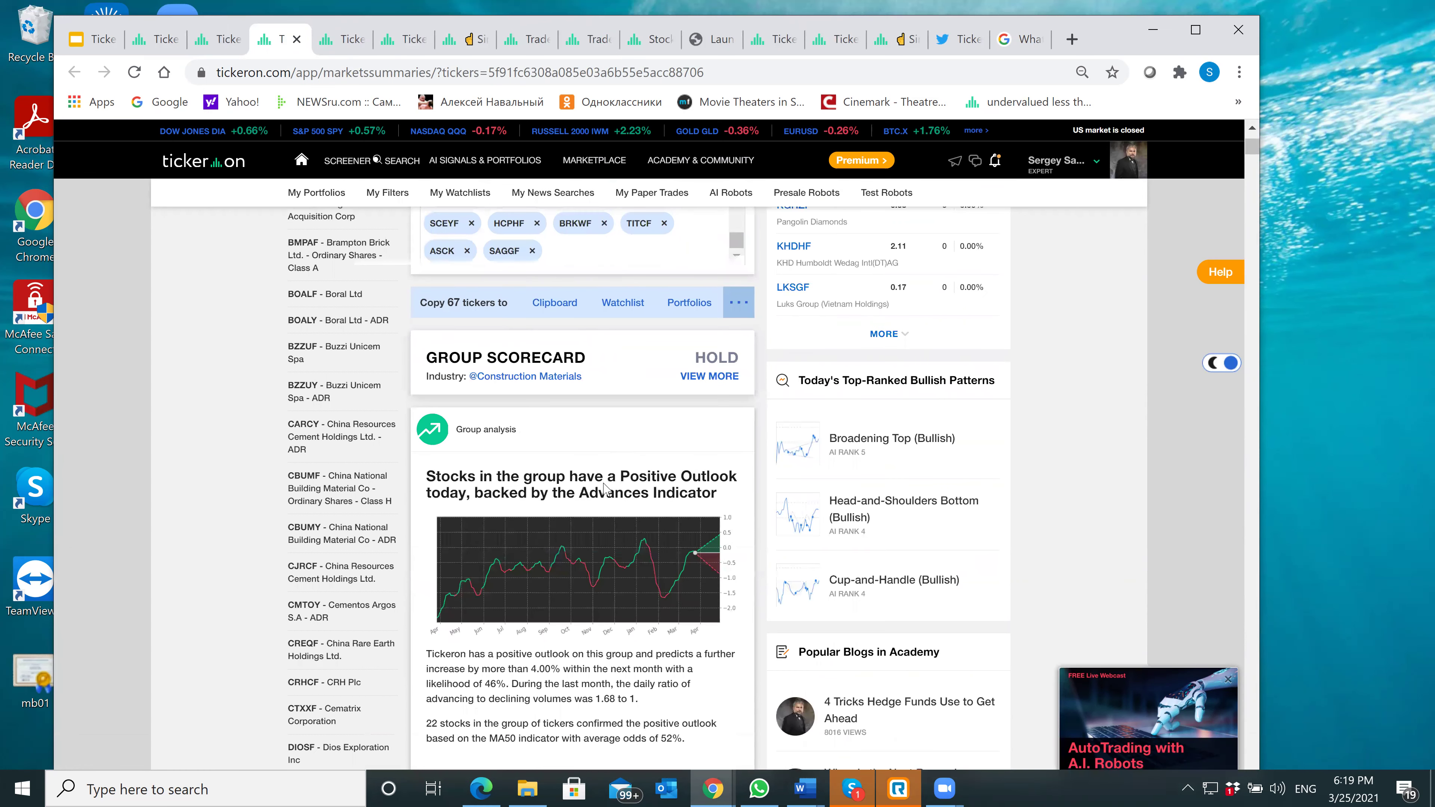
scroll(603, 485, "down", 5)
scroll(605, 488, "down", 3)
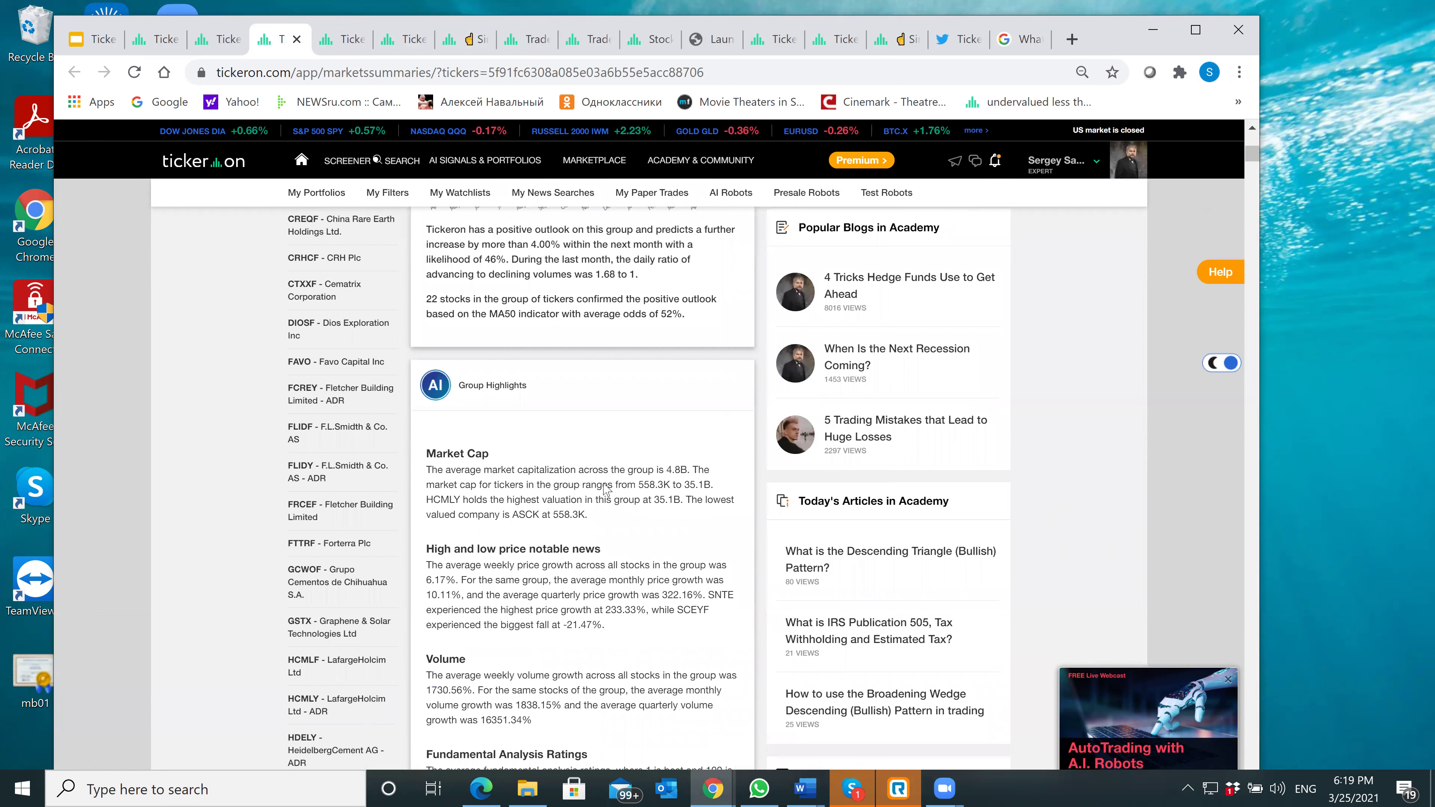
scroll(605, 488, "down", 2)
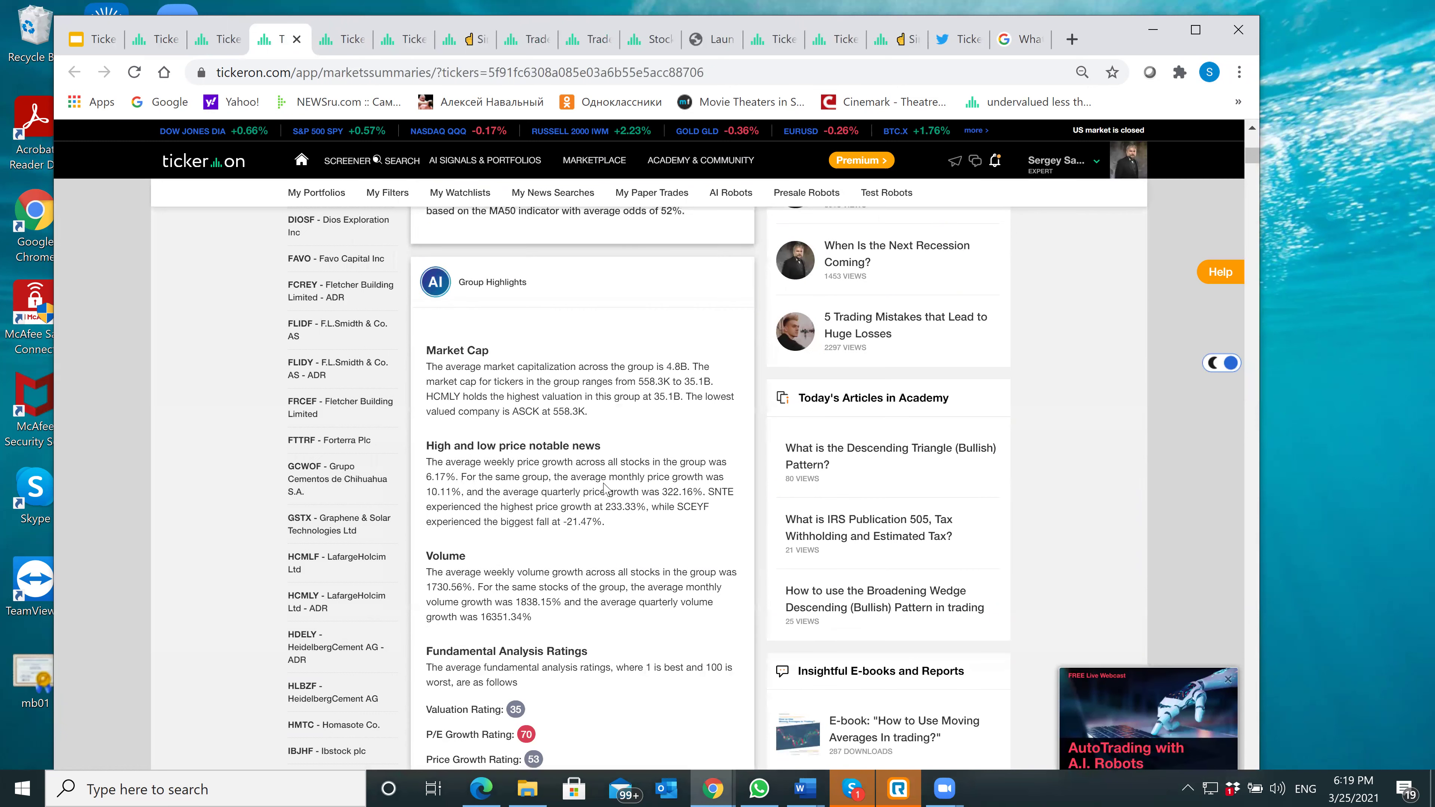
Step: Check the group screener, then examine the Construction Materials report's Fundamental Analysis ratings and individual ticker scorecards
left_click(209, 42)
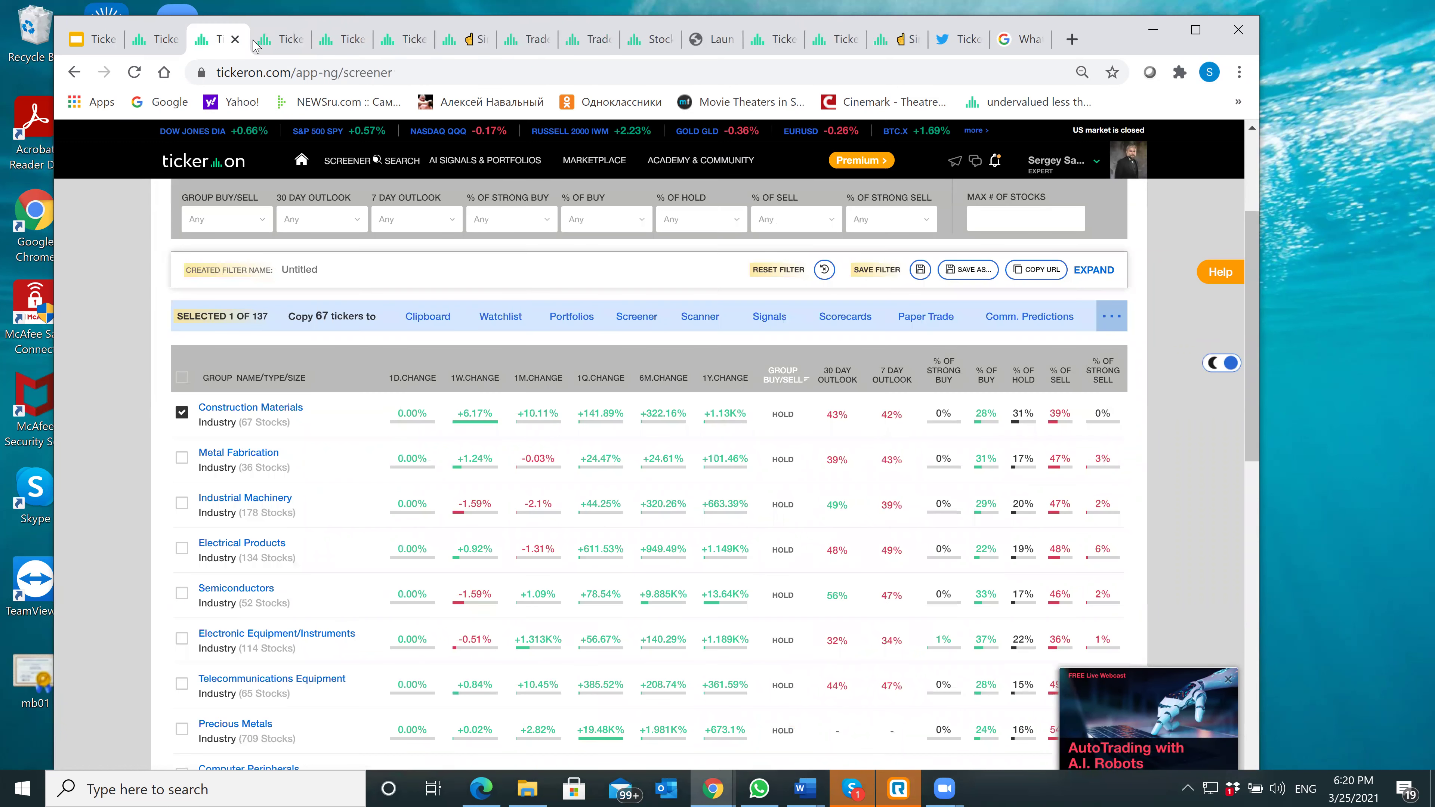
left_click(268, 46)
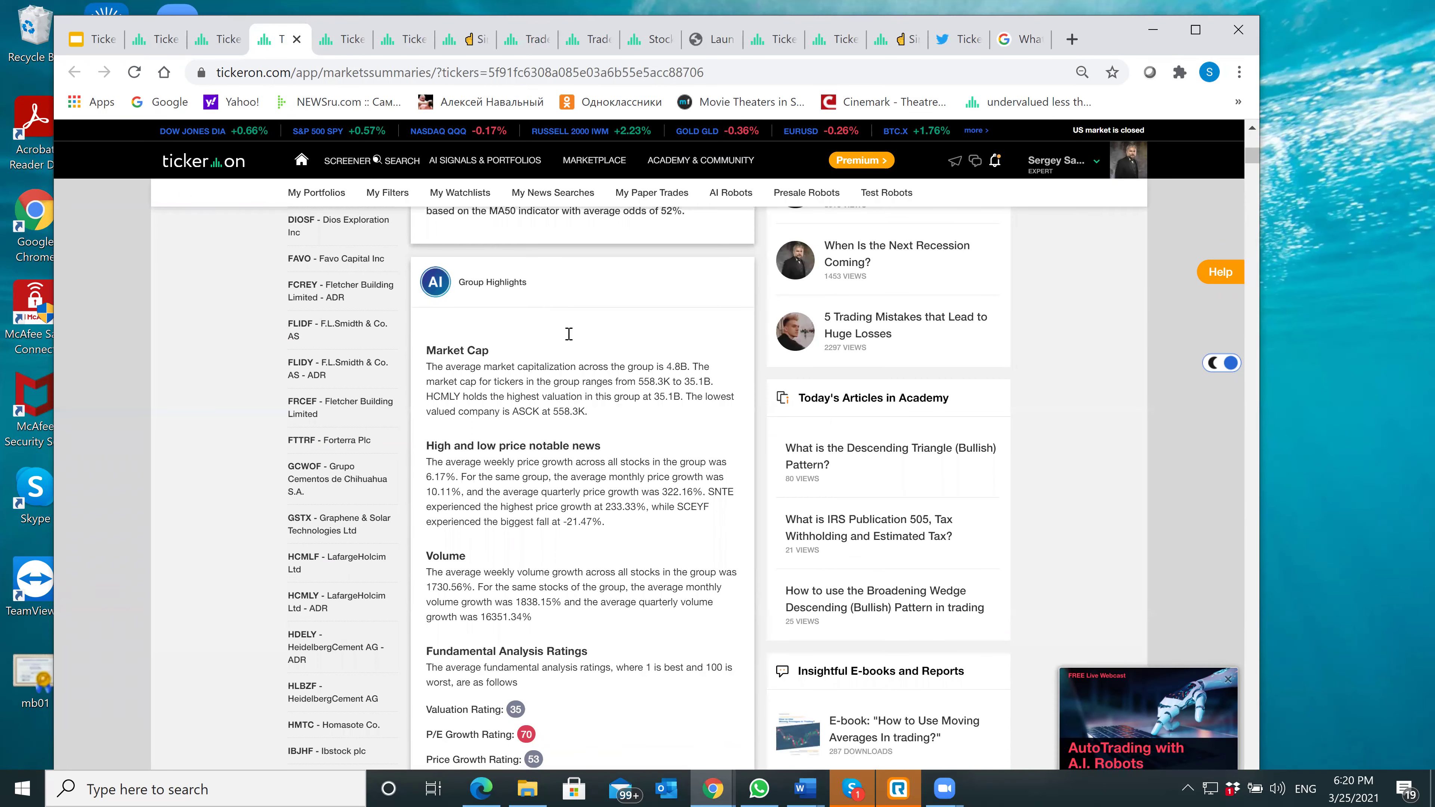
scroll(570, 338, "down", 2)
scroll(570, 339, "down", 10)
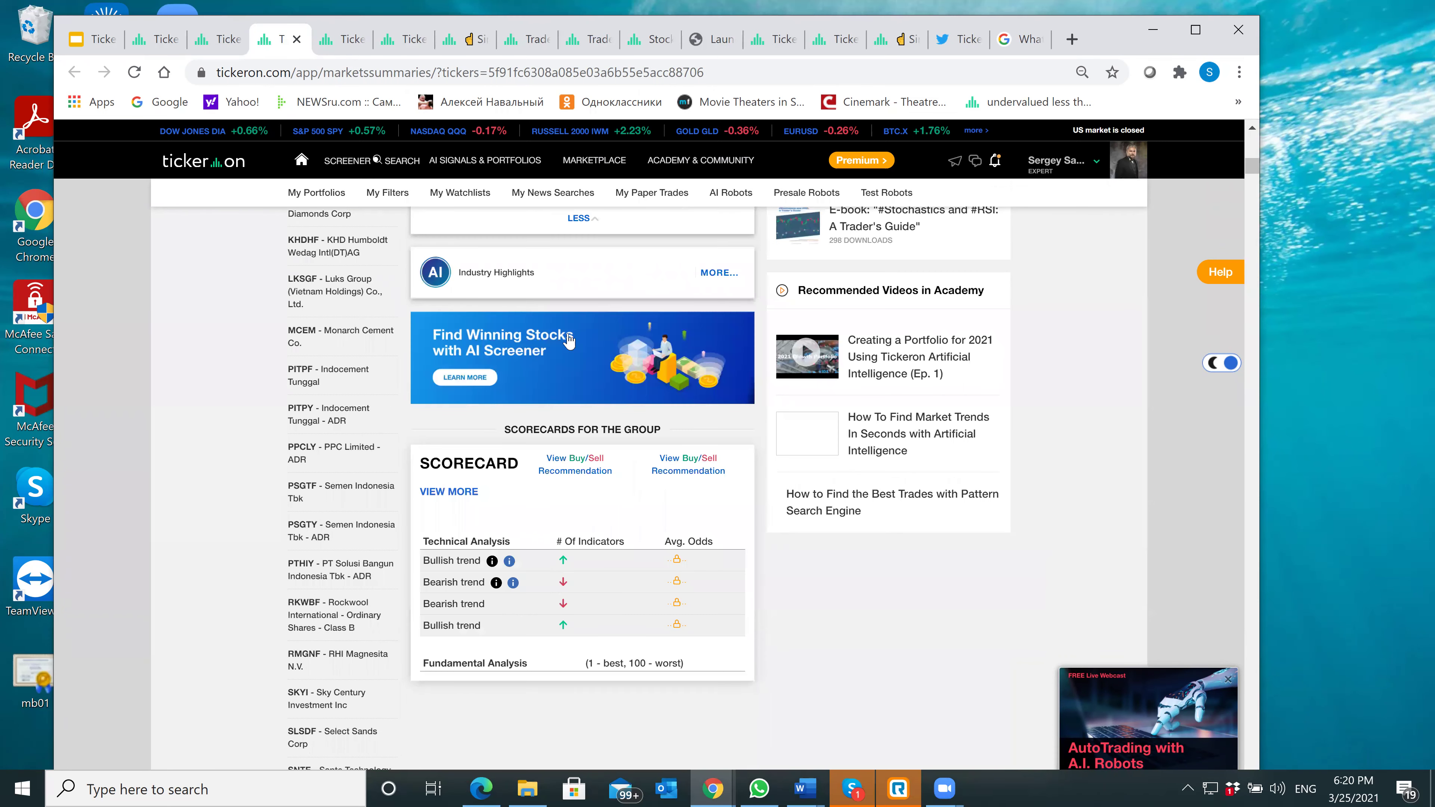
scroll(569, 340, "down", 3)
scroll(568, 334, "down", 2)
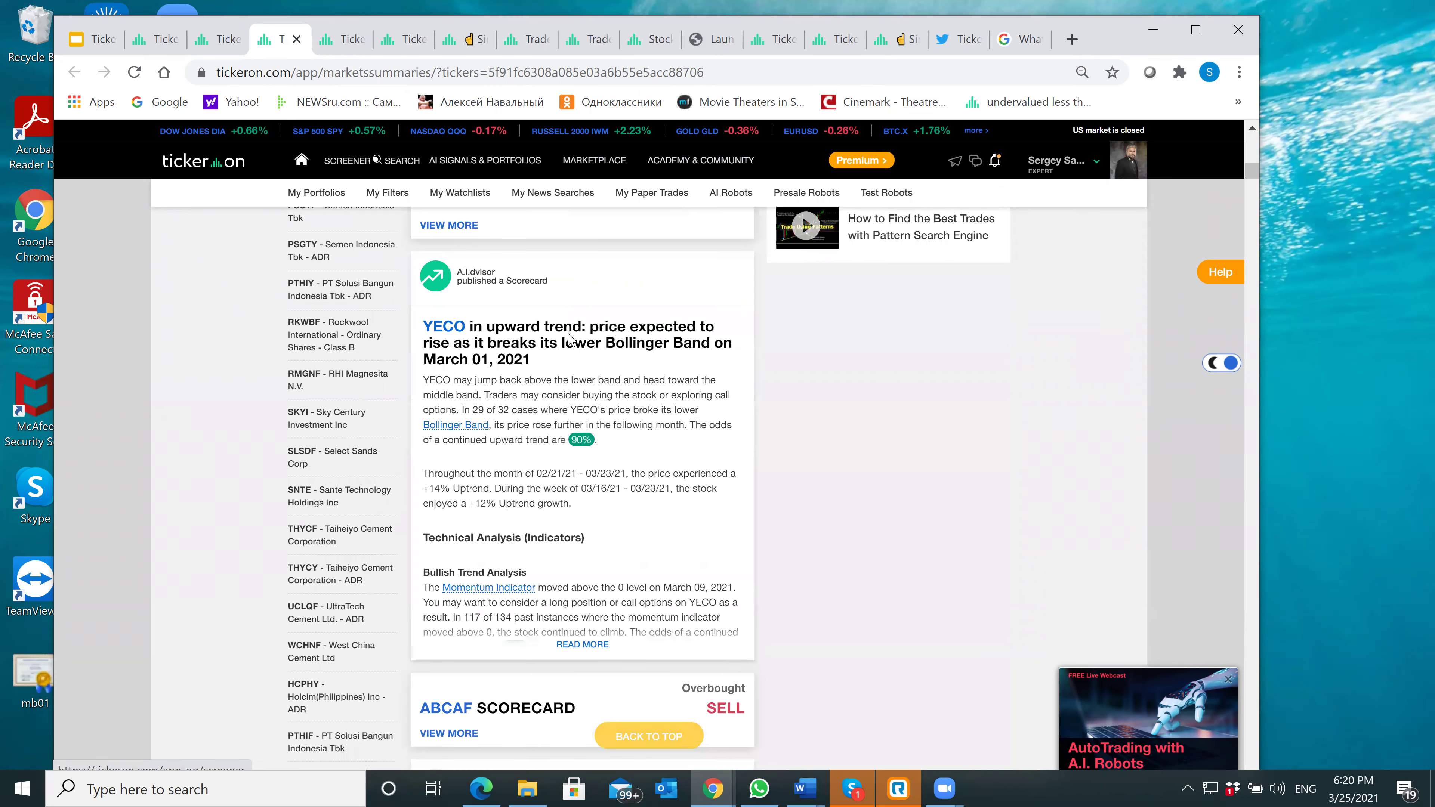
scroll(569, 338, "down", 4)
scroll(569, 338, "down", 5)
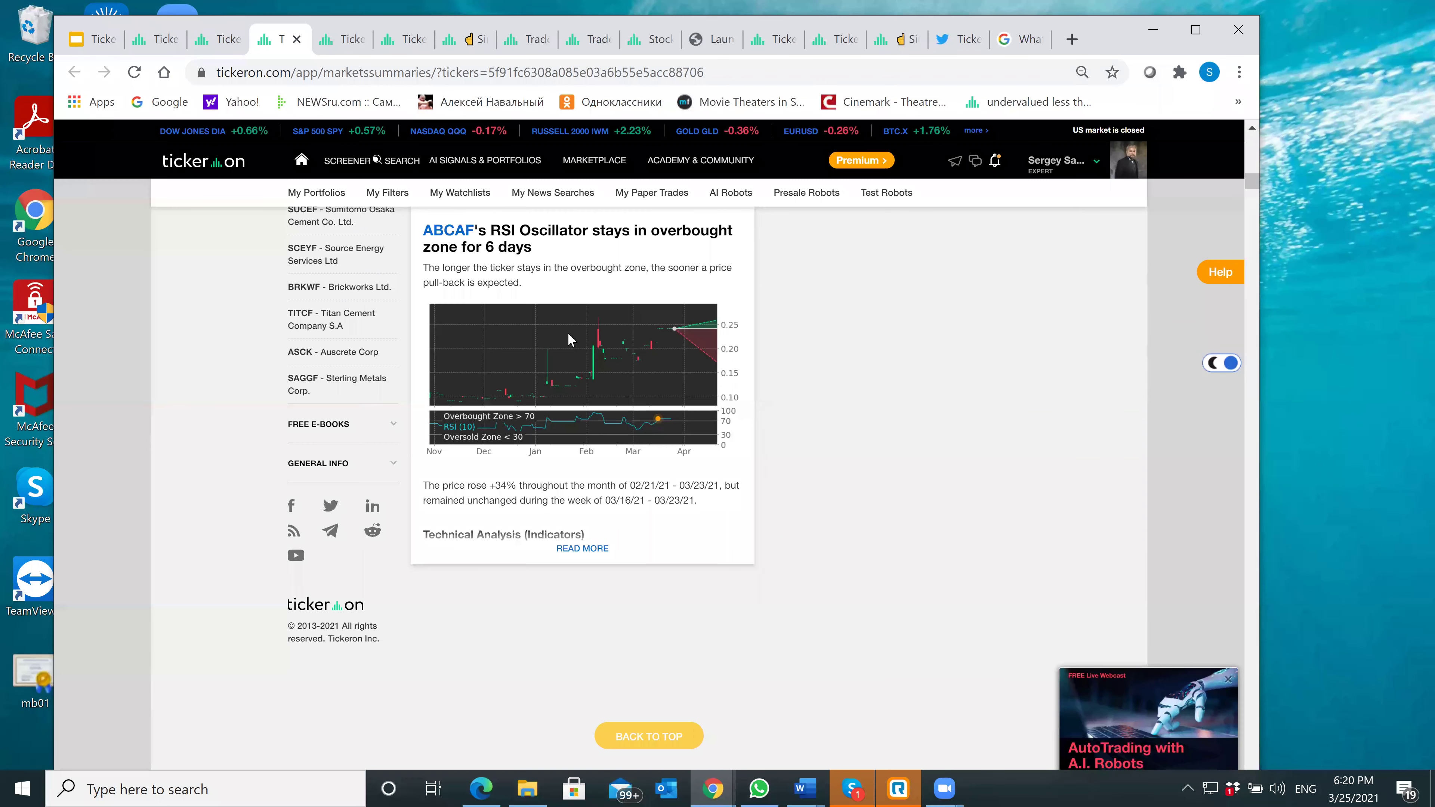
scroll(569, 338, "down", 3)
scroll(569, 338, "up", 5)
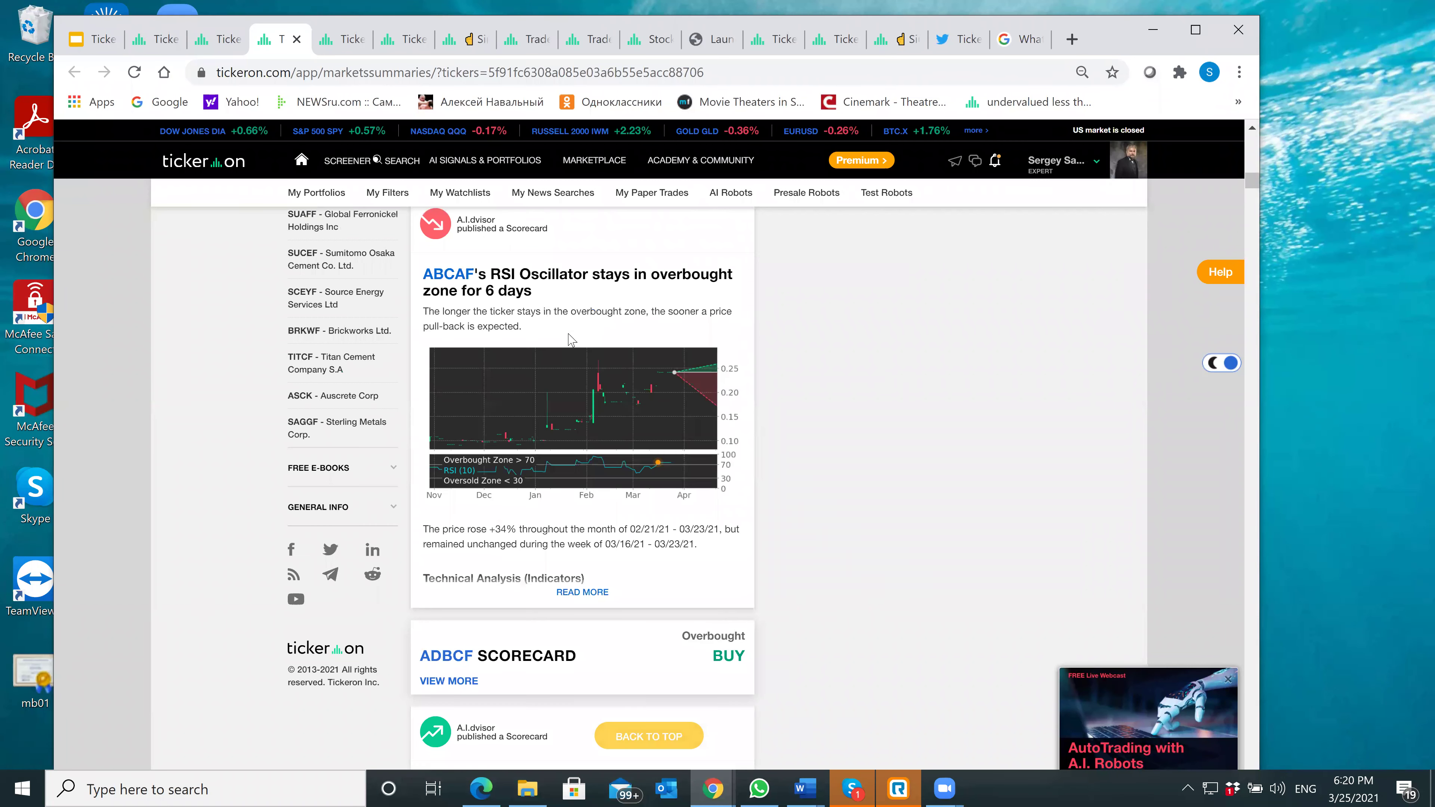
scroll(568, 338, "up", 5)
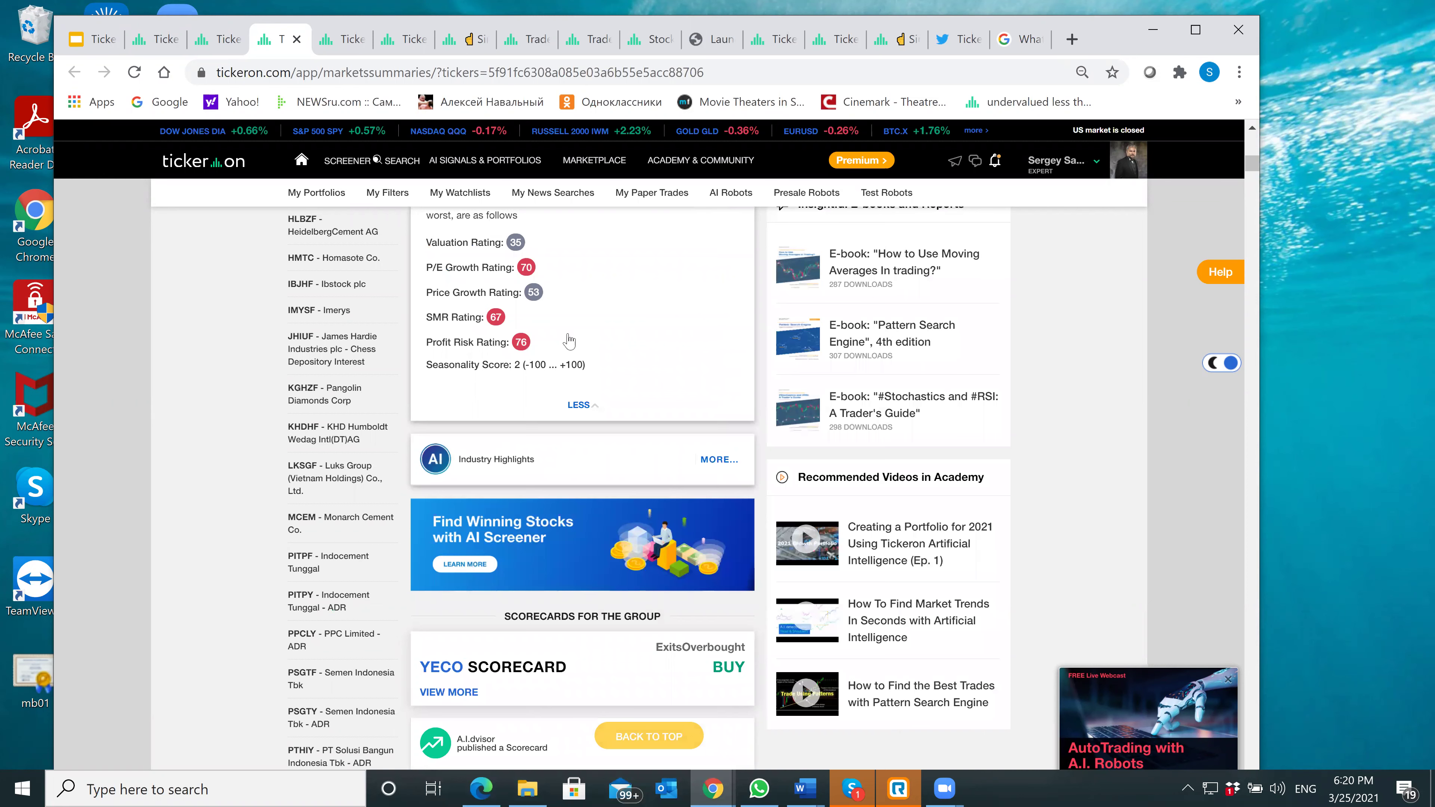
scroll(569, 338, "up", 5)
scroll(569, 338, "up", 7)
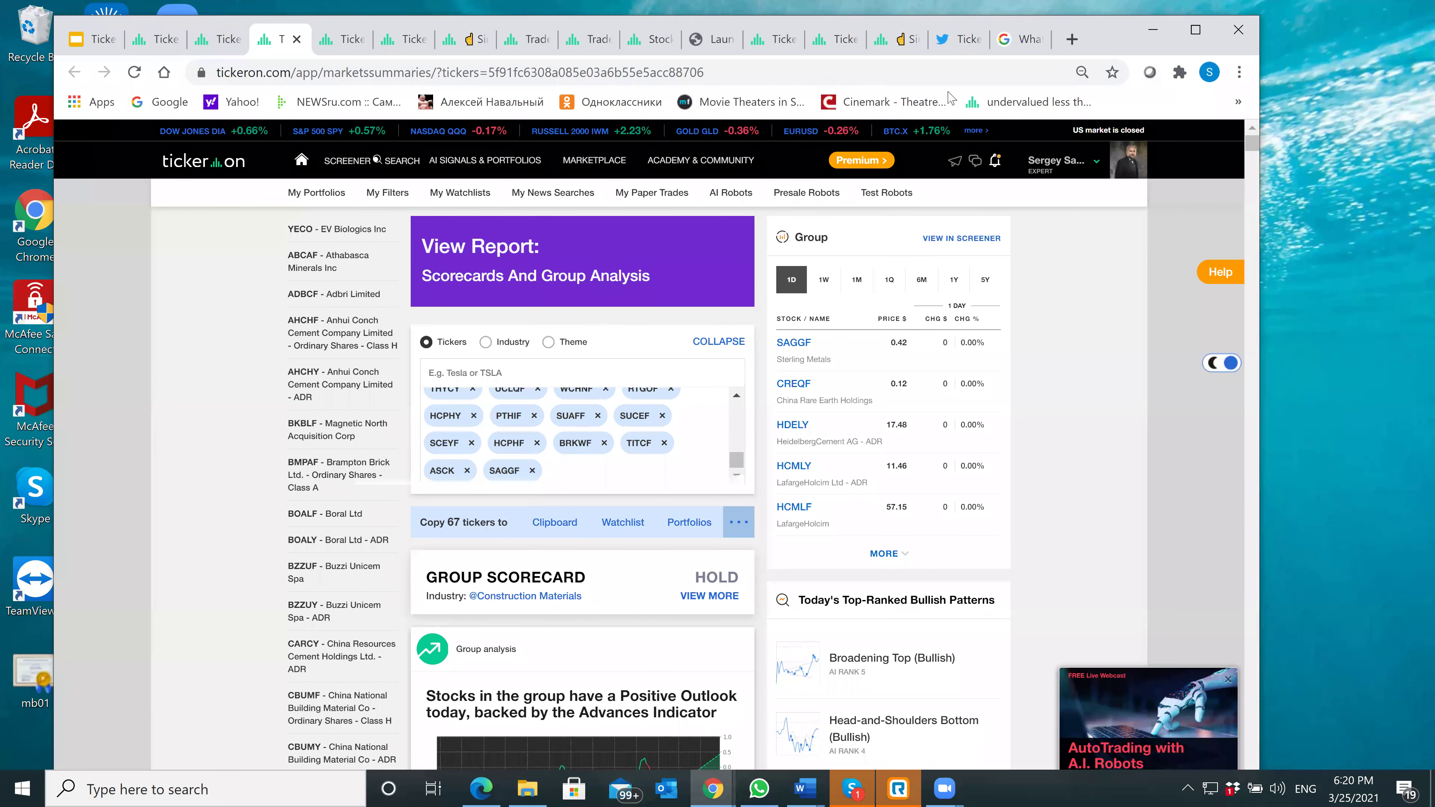
Step: Switch to Tickeron's Twitter profile and view its latest stock signal tweet
left_click(954, 43)
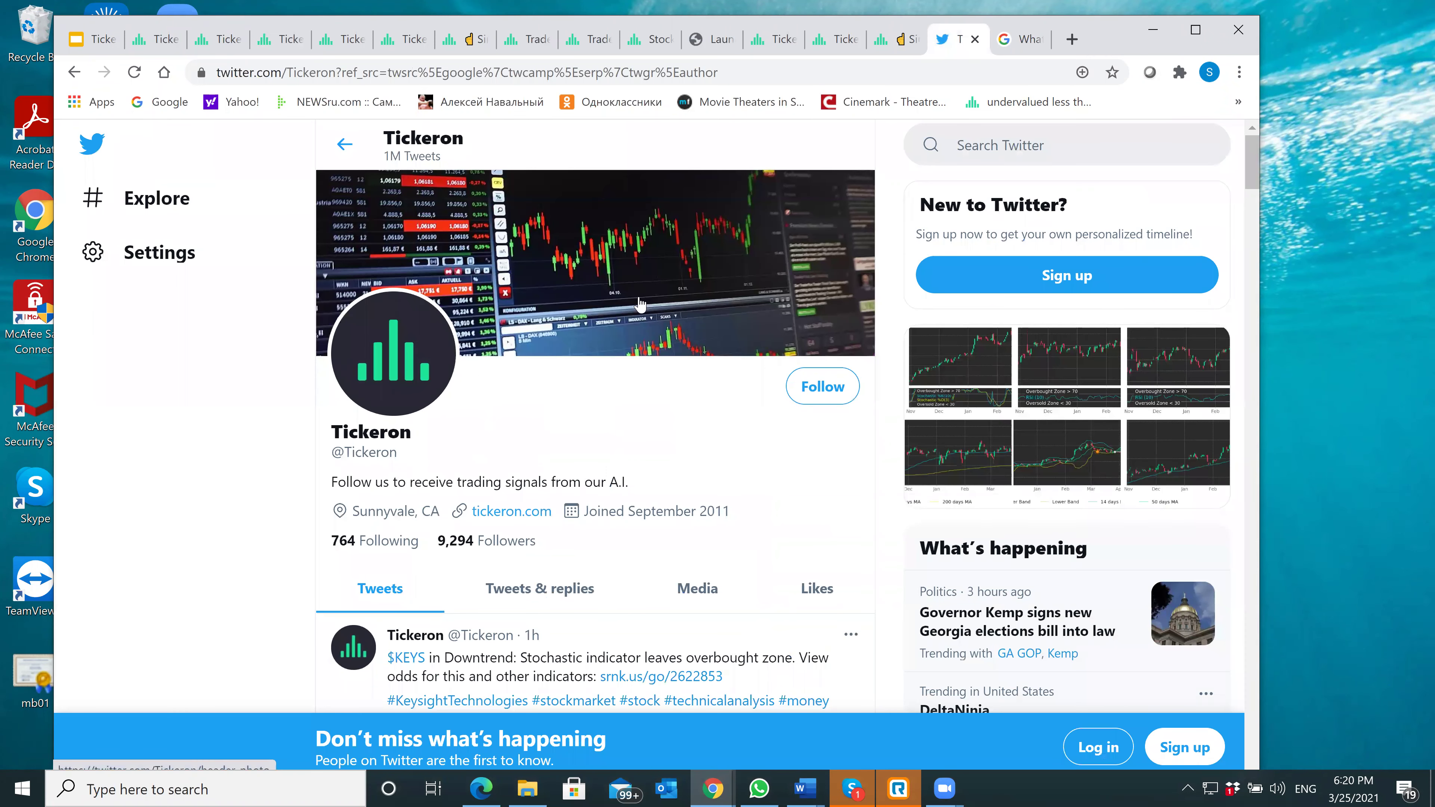
scroll(647, 331, "down", 1)
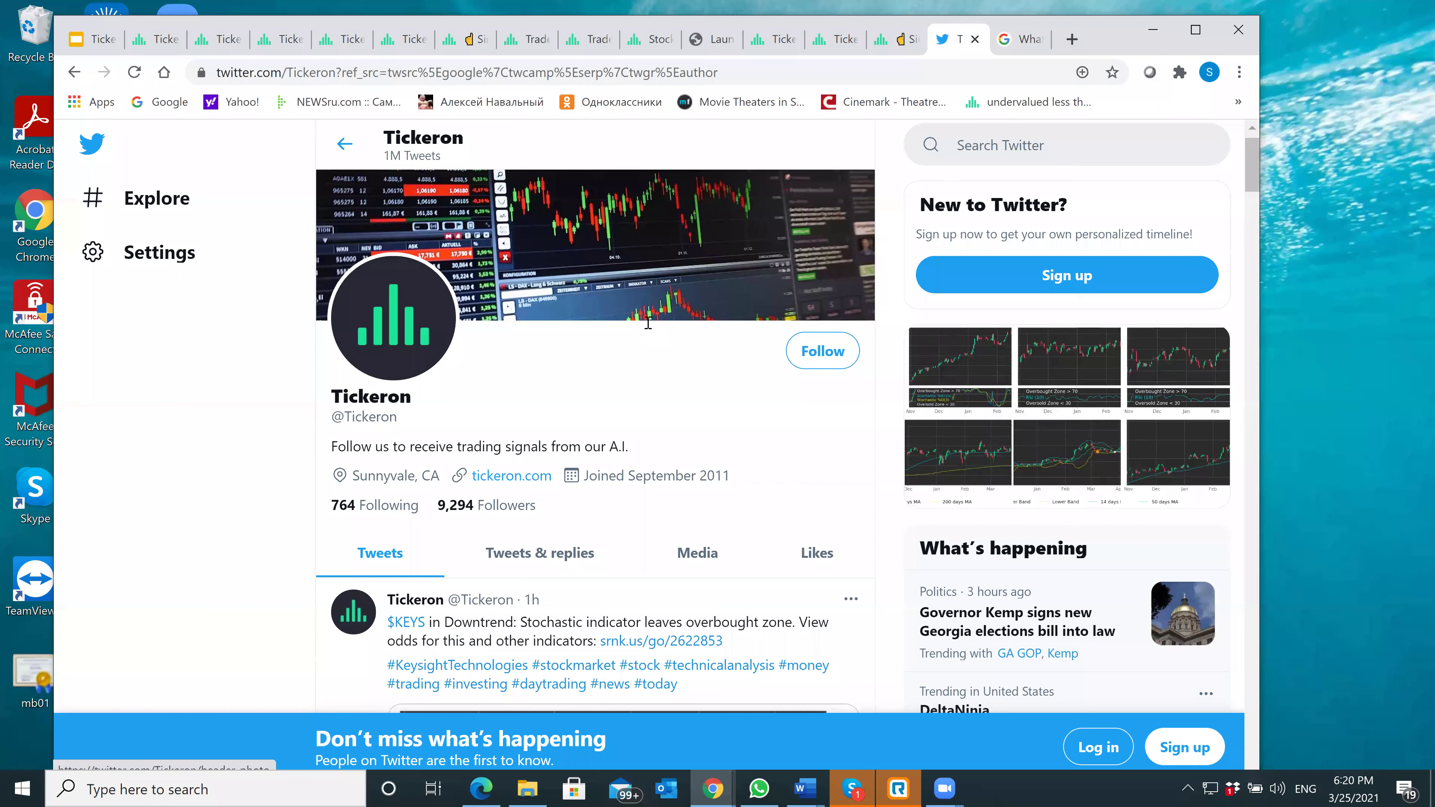
scroll(647, 323, "down", 3)
scroll(648, 330, "down", 2)
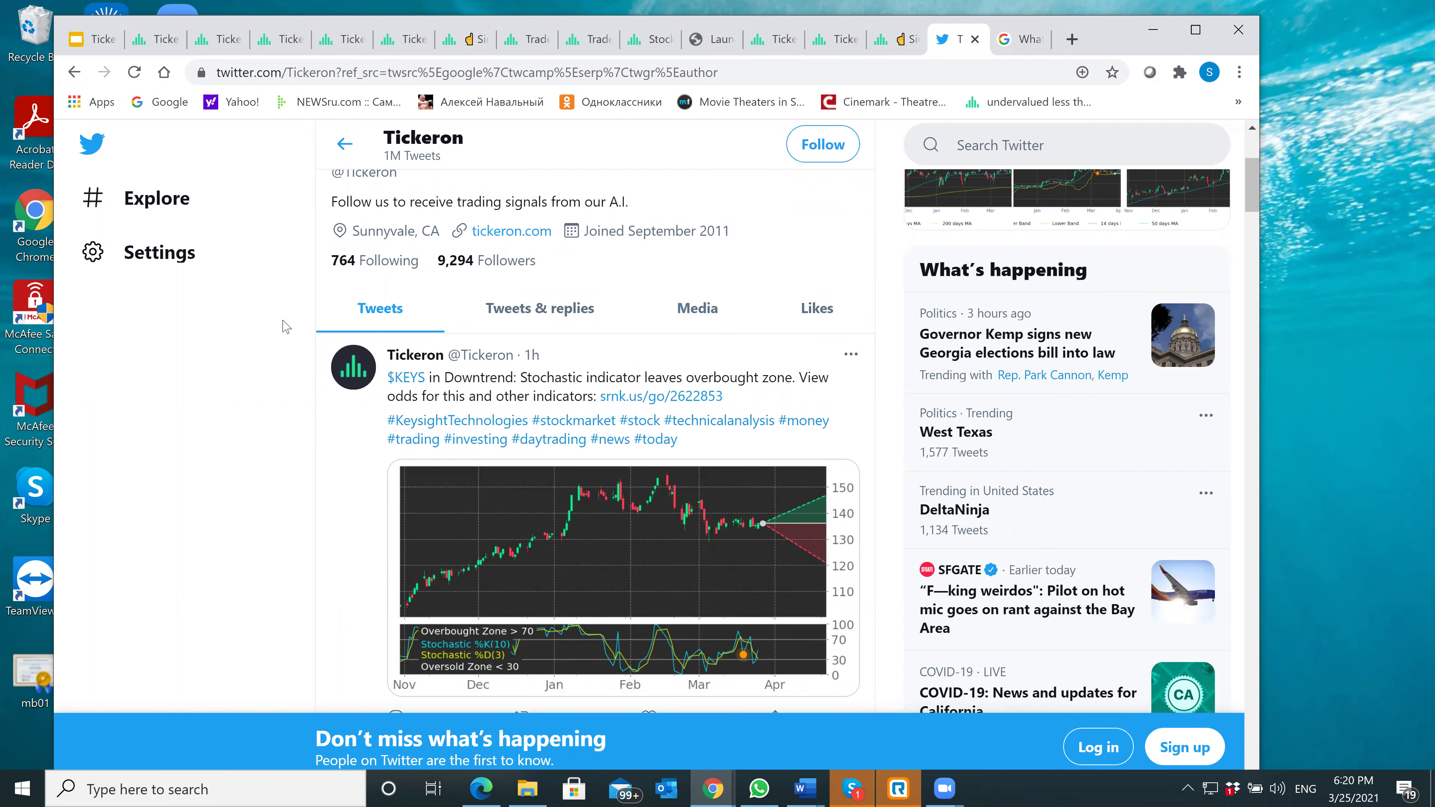
scroll(283, 326, "up", 5)
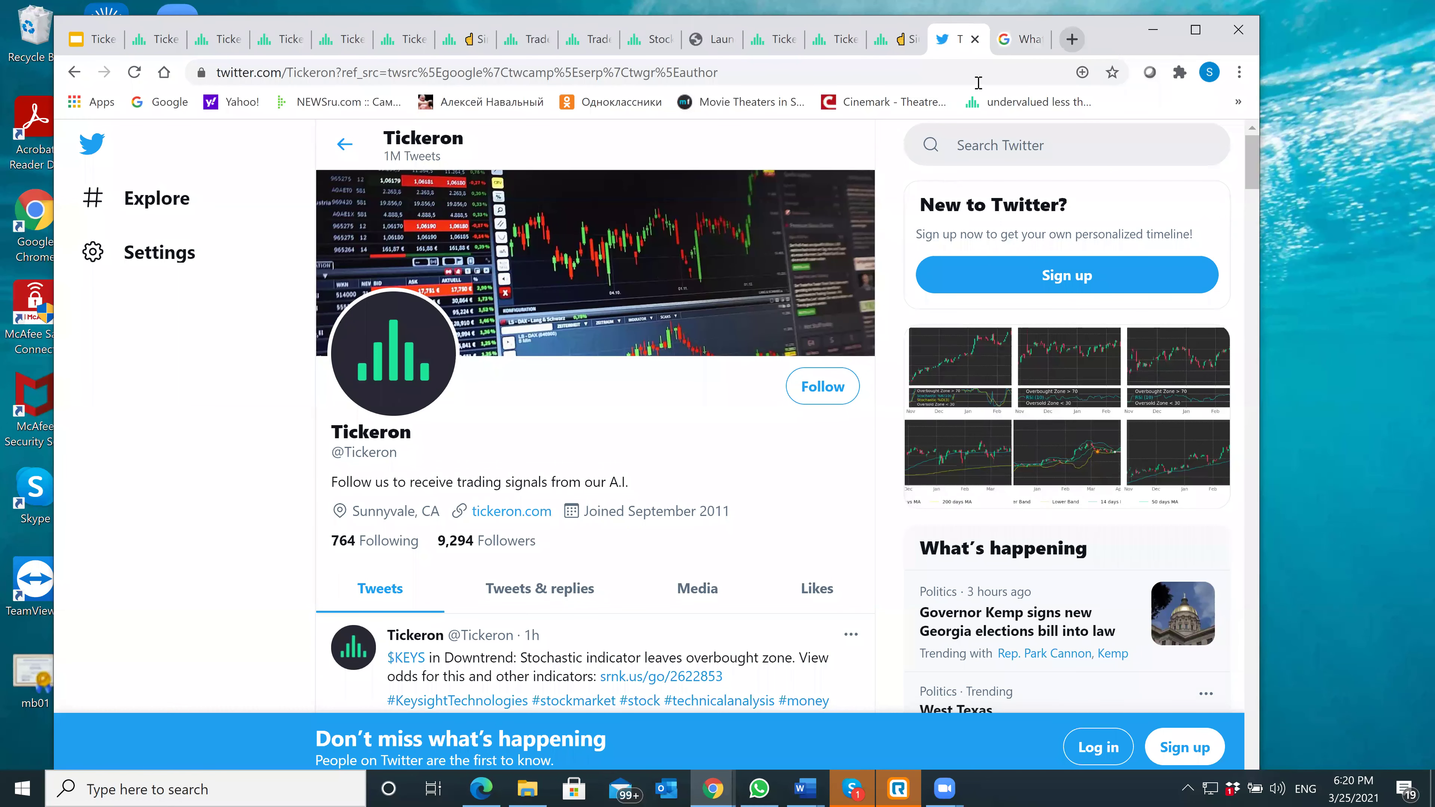
Step: Open stocktwits.com in a new browser tab
key("ctrl+t")
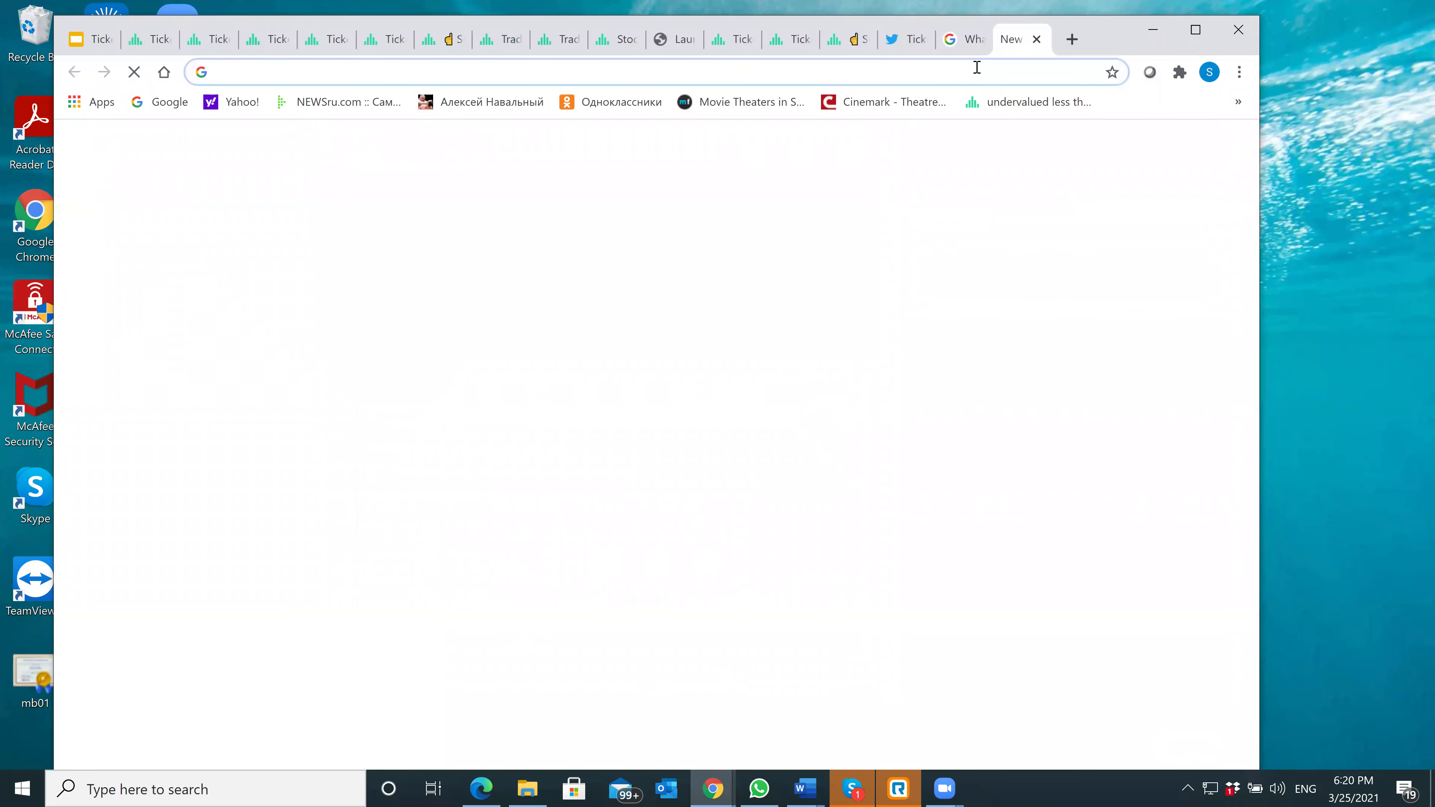
left_click(976, 66)
type("stocktwits.com")
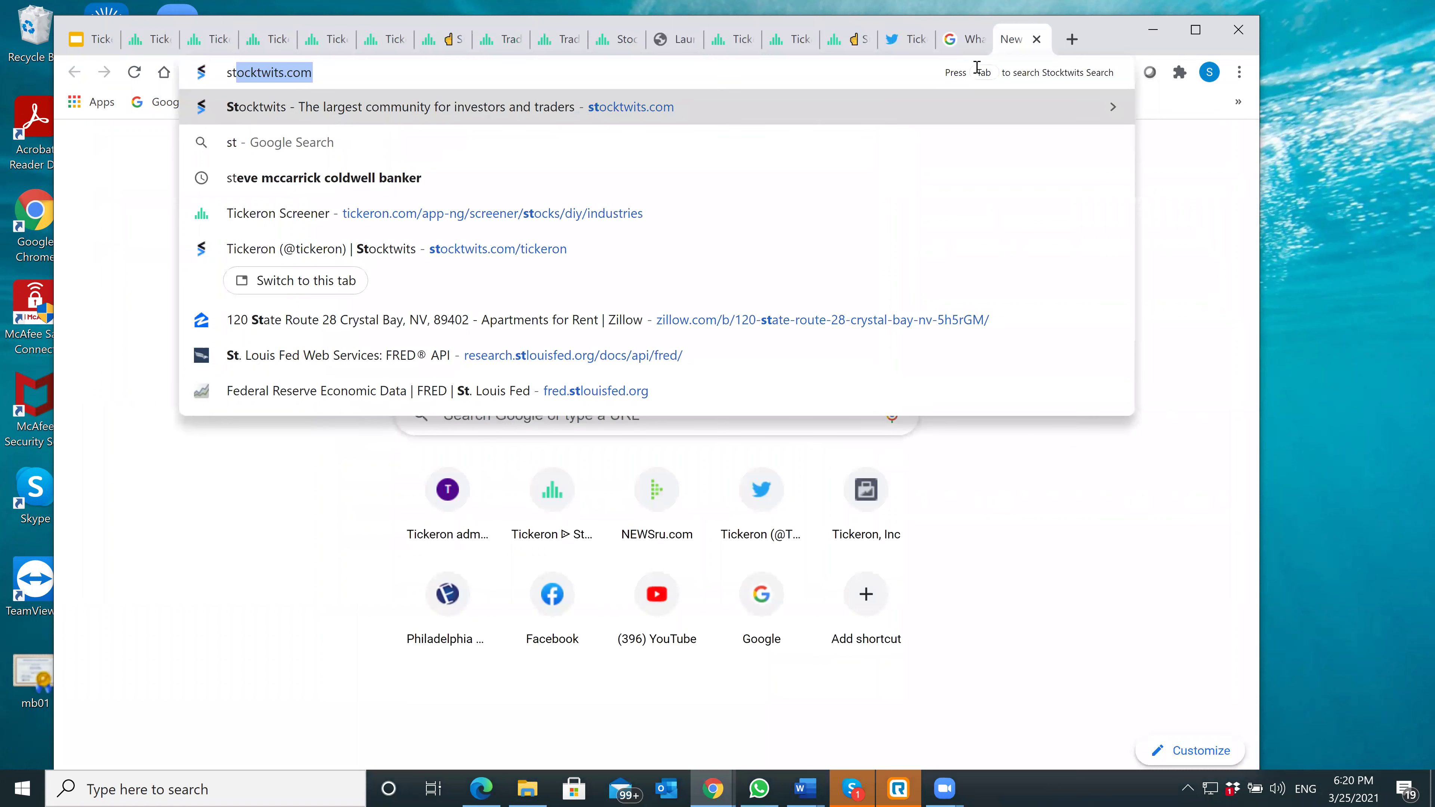
key("Return")
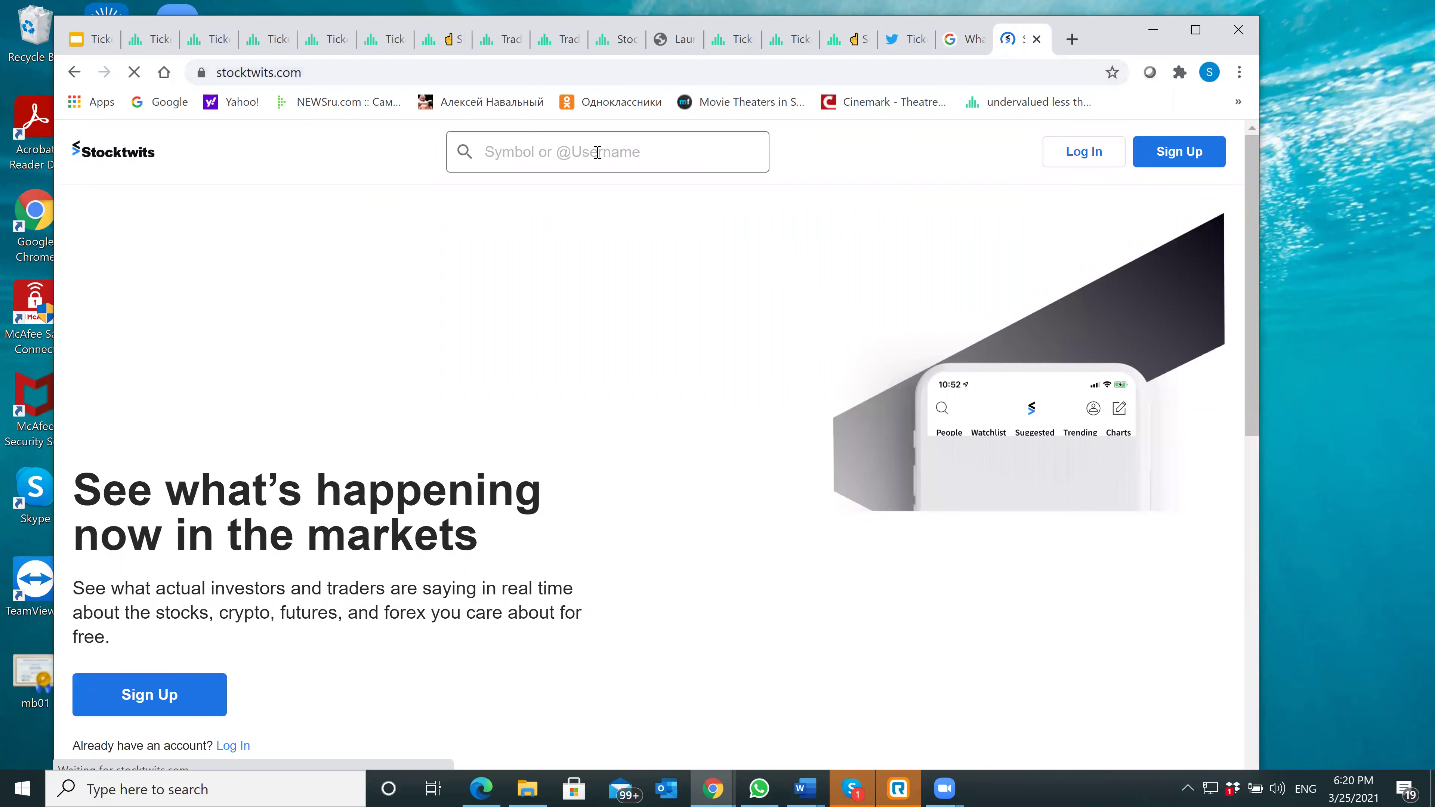
Step: Search Stocktwits for "tickeron" and open the tickeron profile
left_click(597, 152)
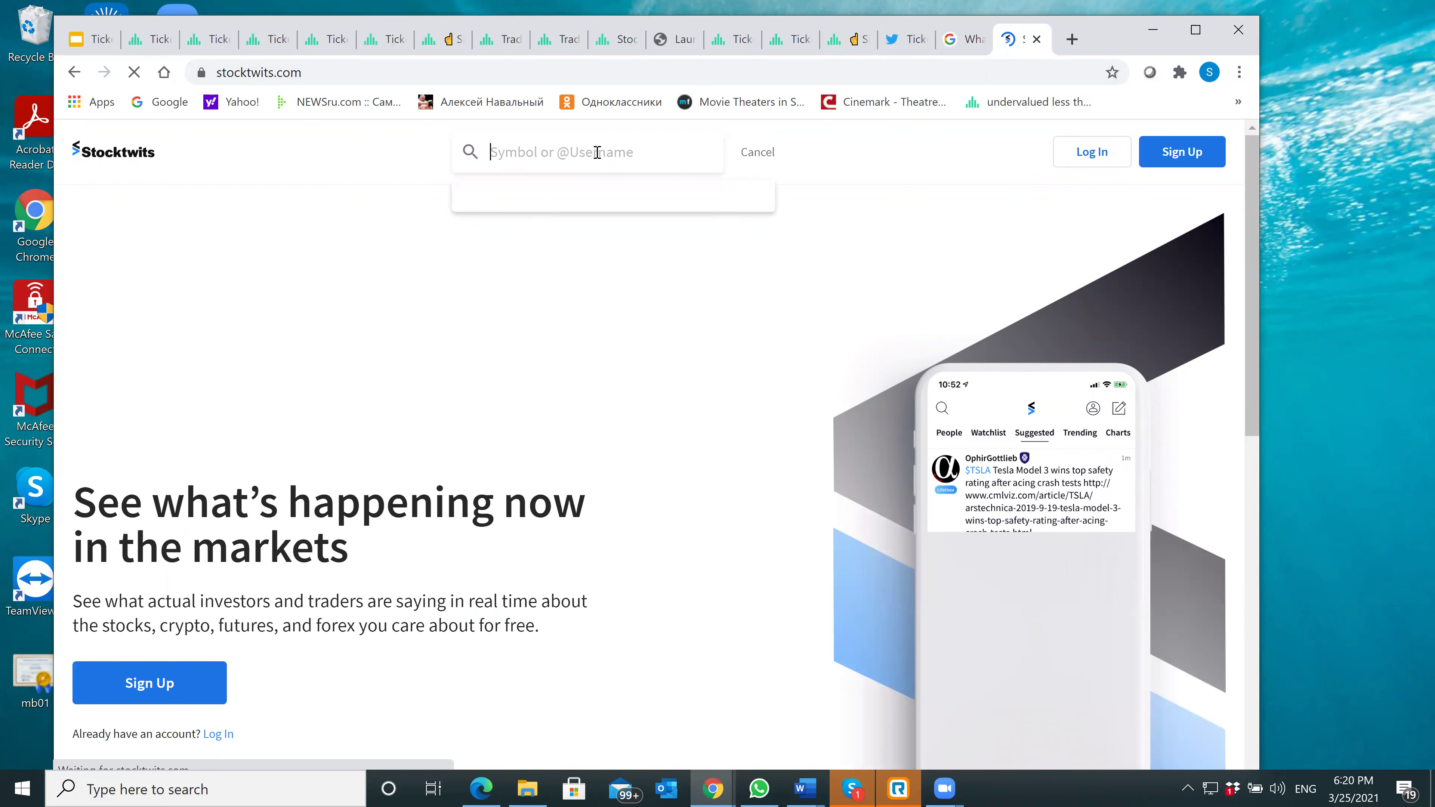
type("ti")
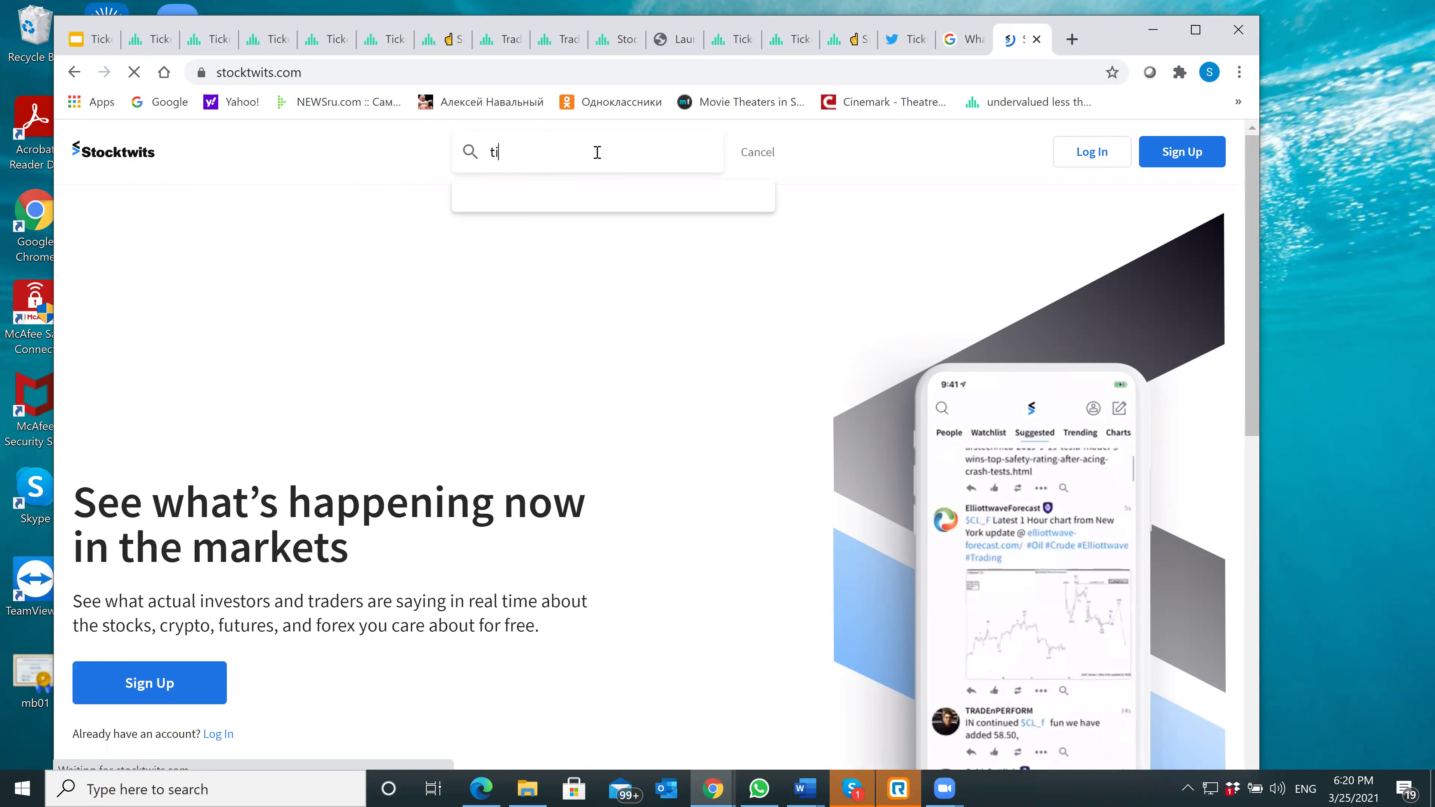
type("ckeron")
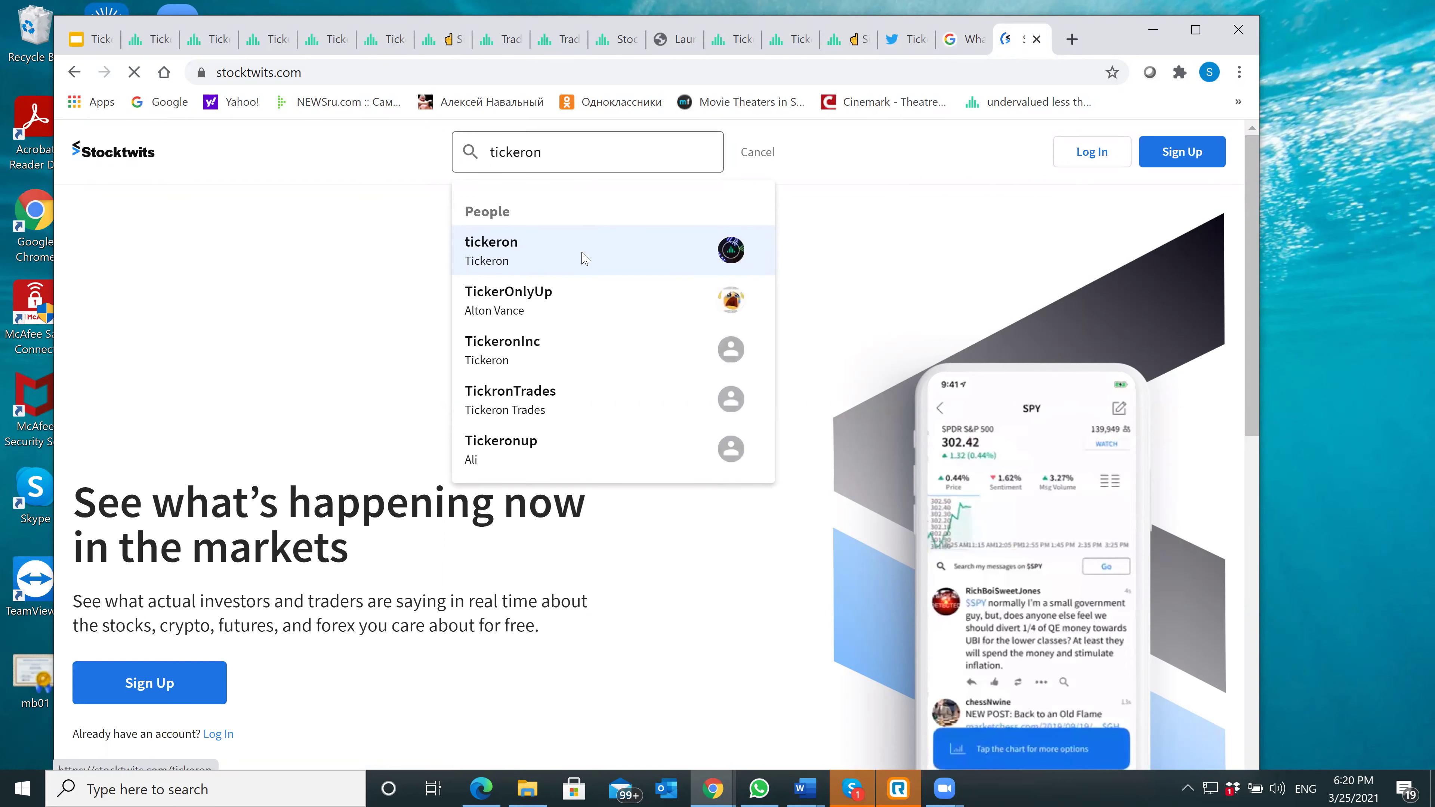
left_click(583, 255)
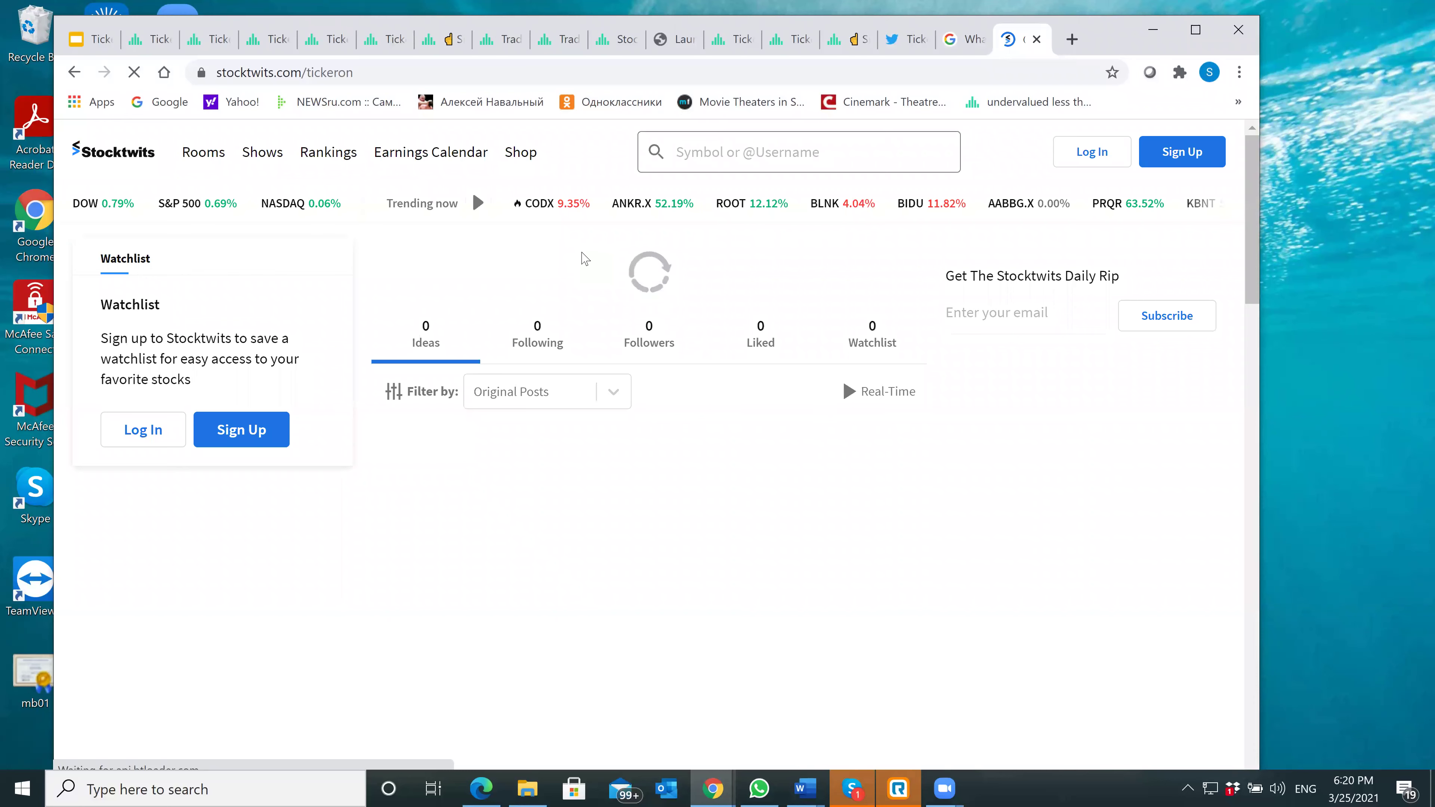
Step: Revisit Tickeron's Twitter profile, return to its Stocktwits profile and load the newest post
left_click(910, 49)
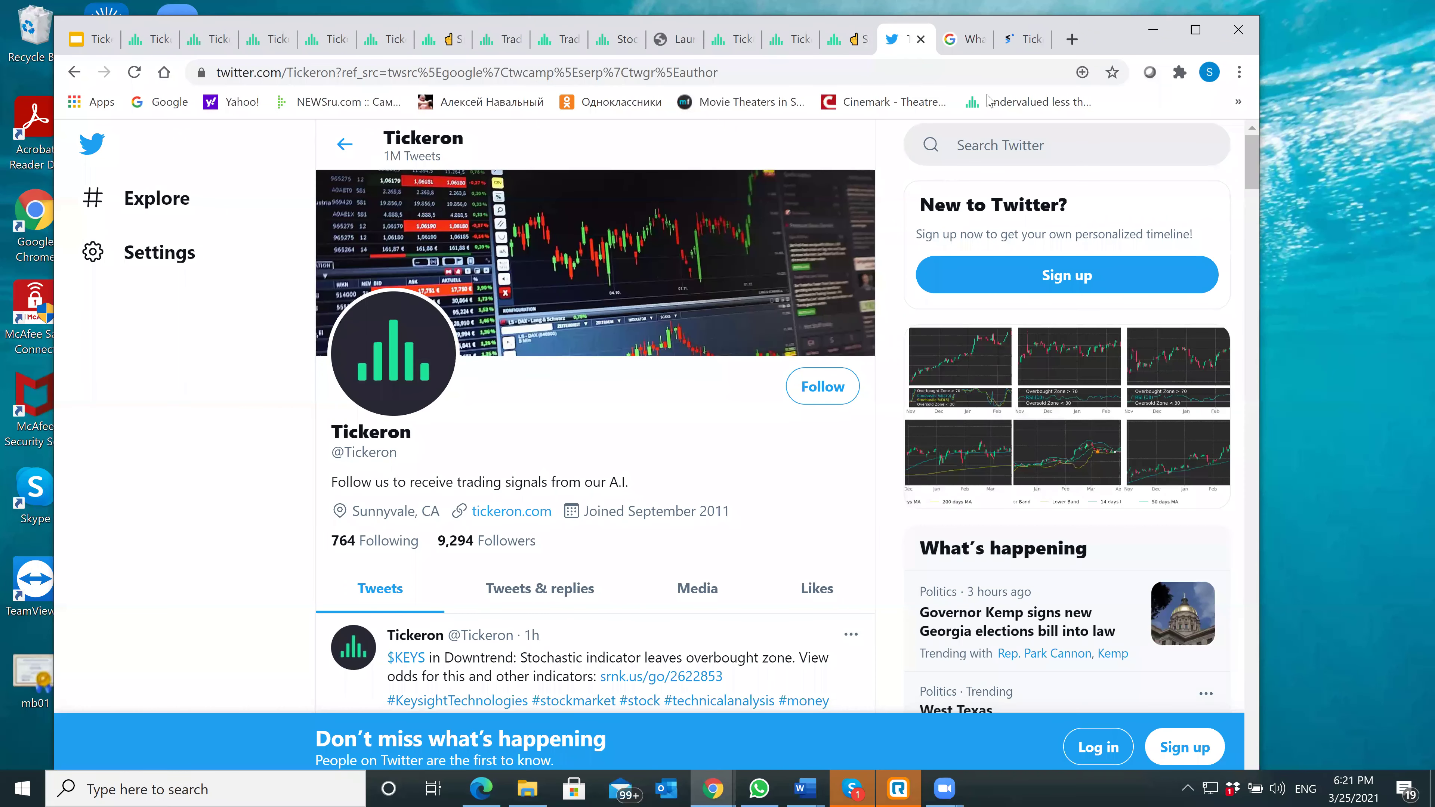
left_click(1010, 41)
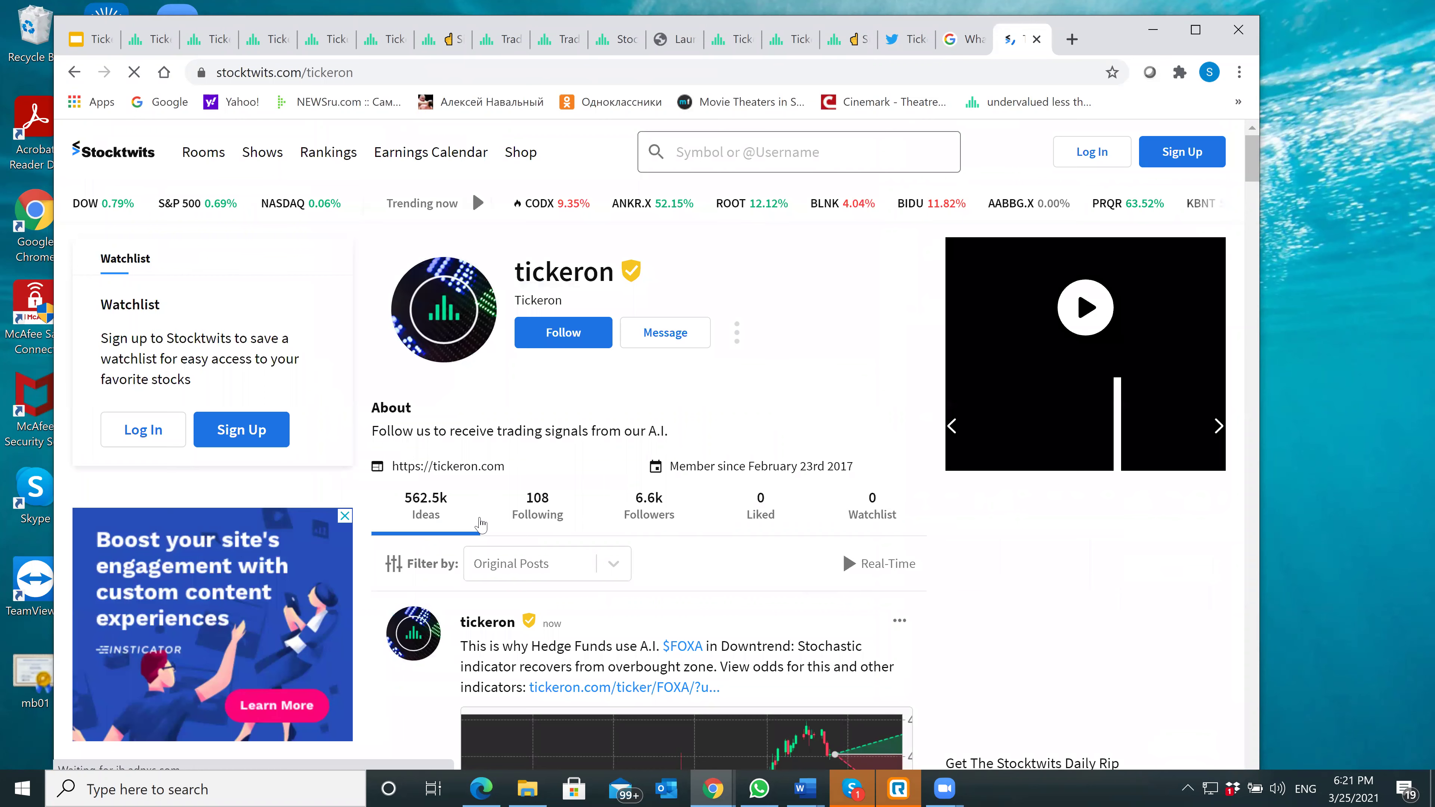
scroll(480, 525, "down", 1)
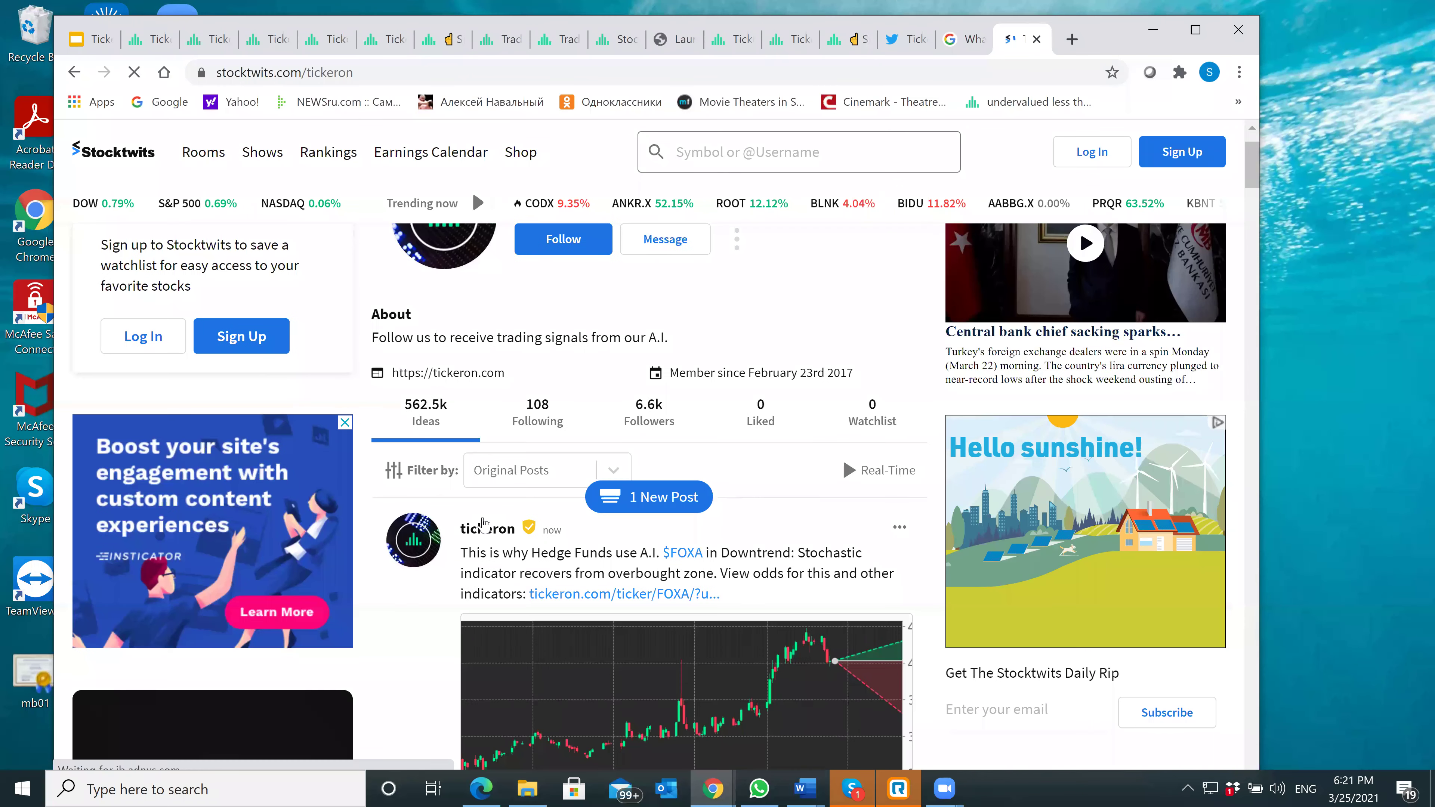
left_click(663, 500)
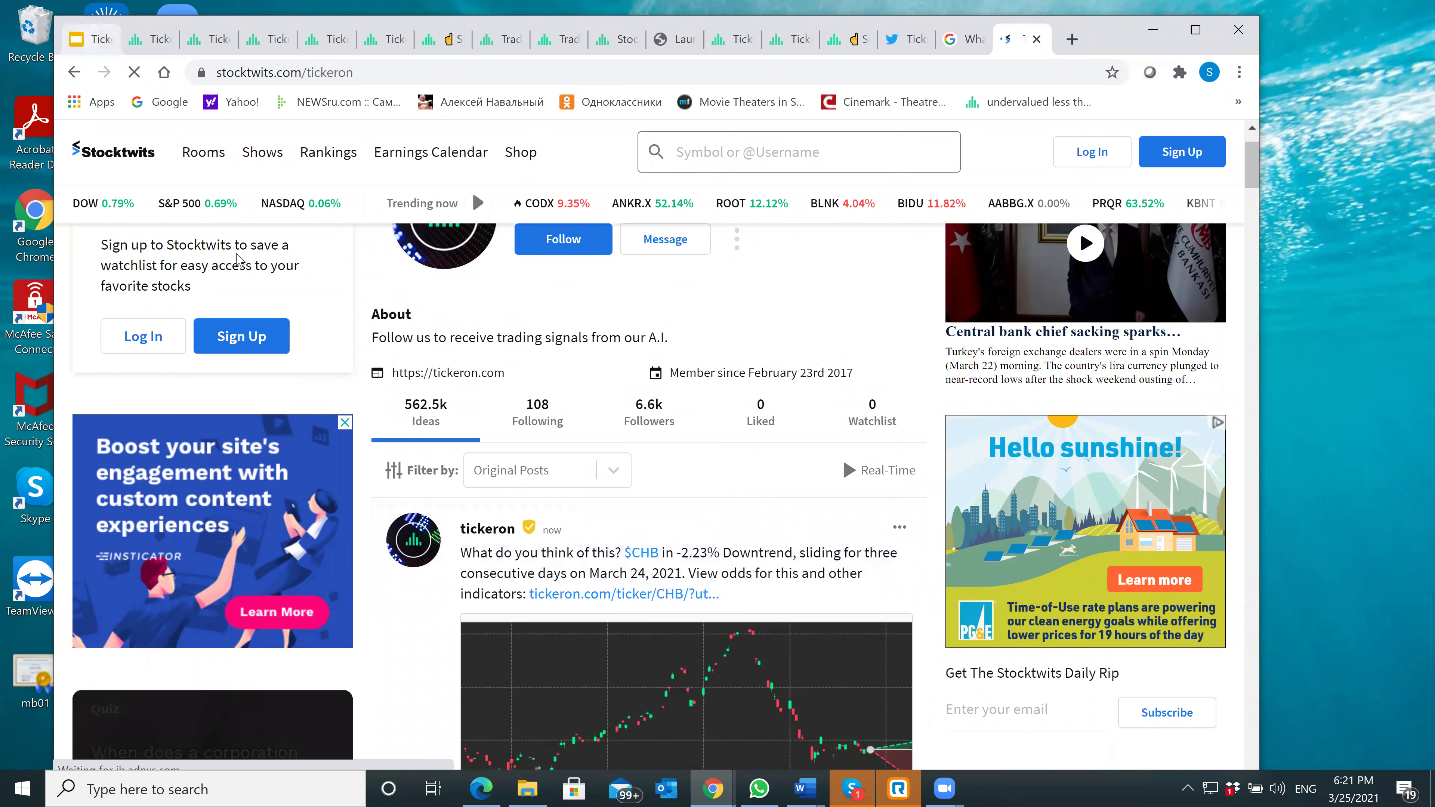
Step: Switch to the Tickeron Webcast presentation in Google Slides and show its title slide
key("ctrl+1")
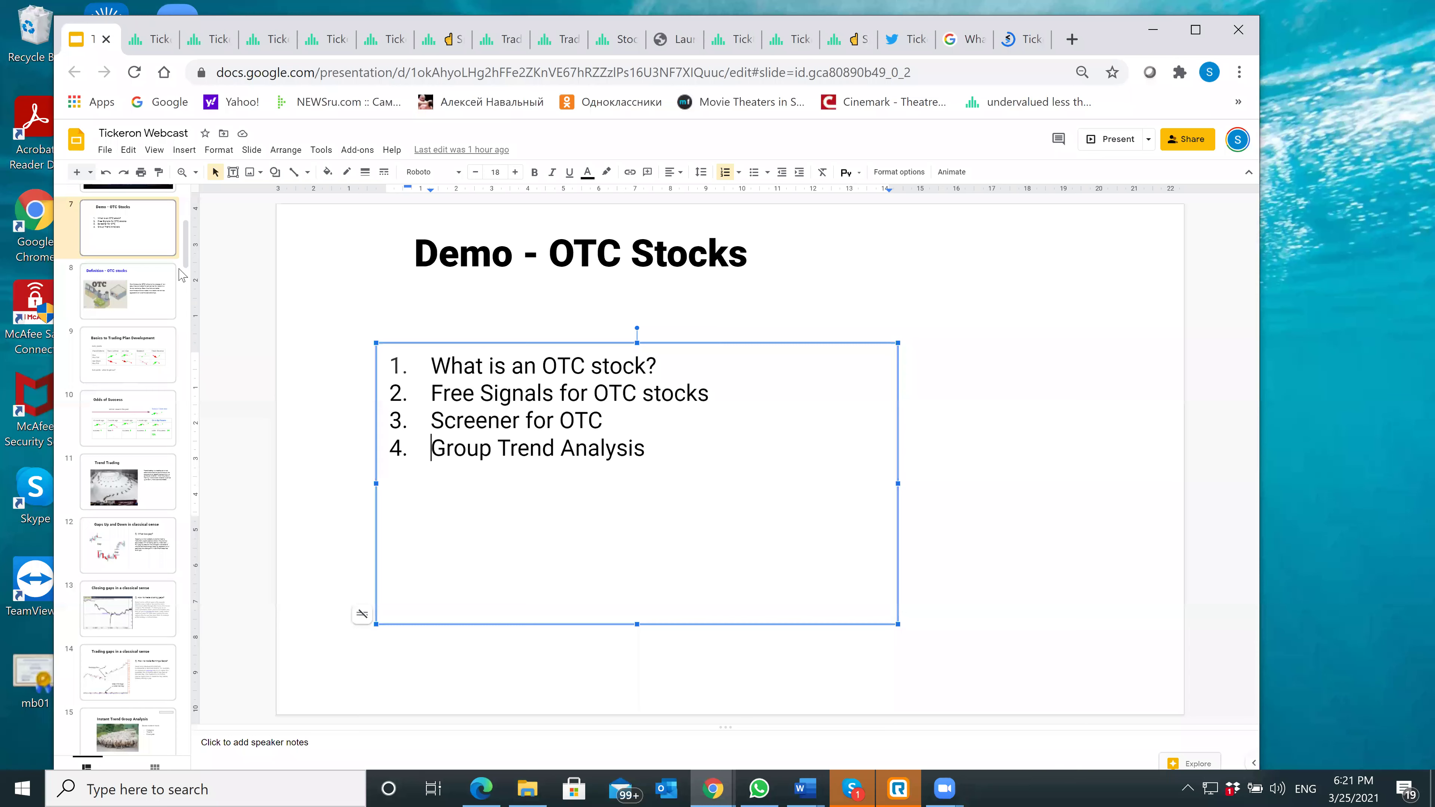
left_click(146, 187)
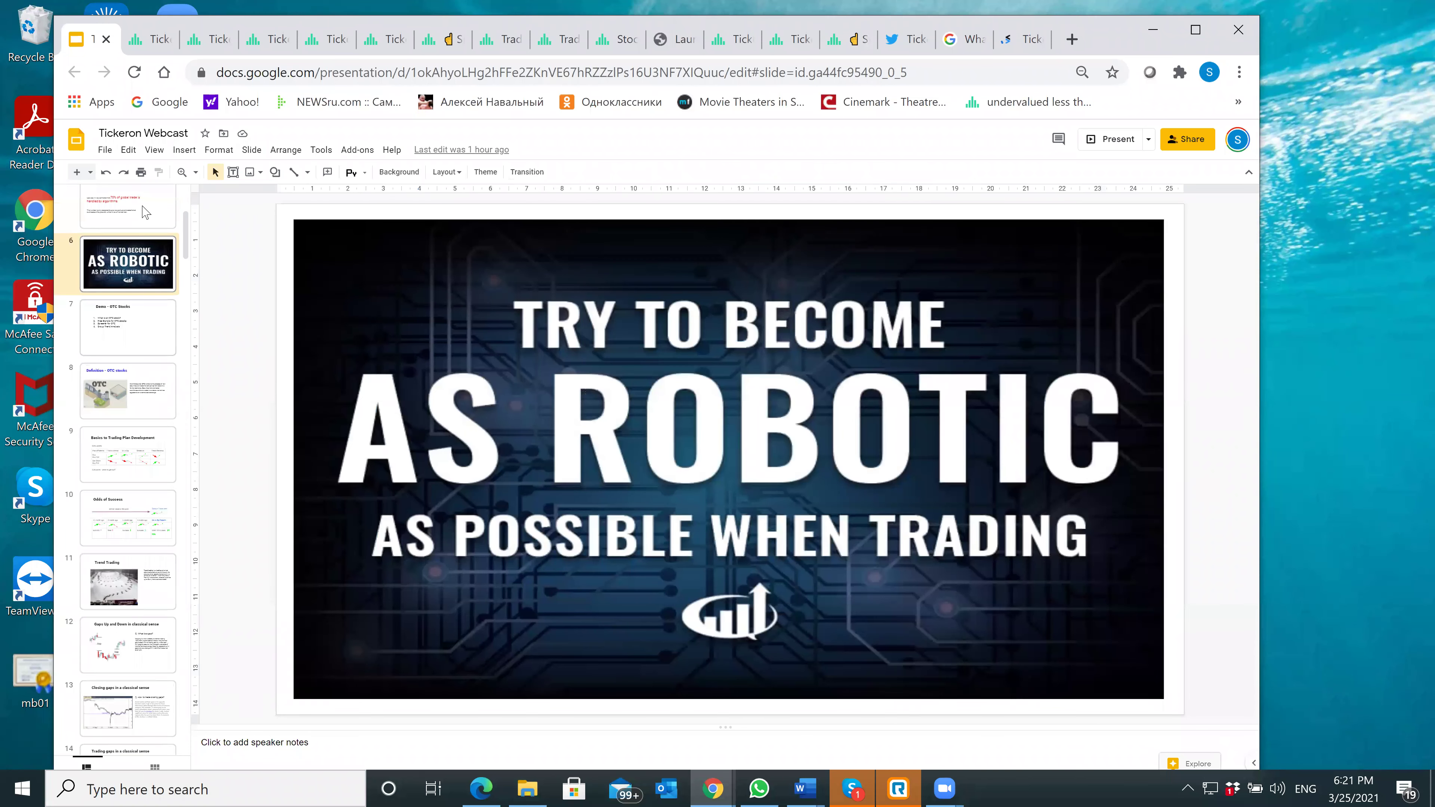
key("Home")
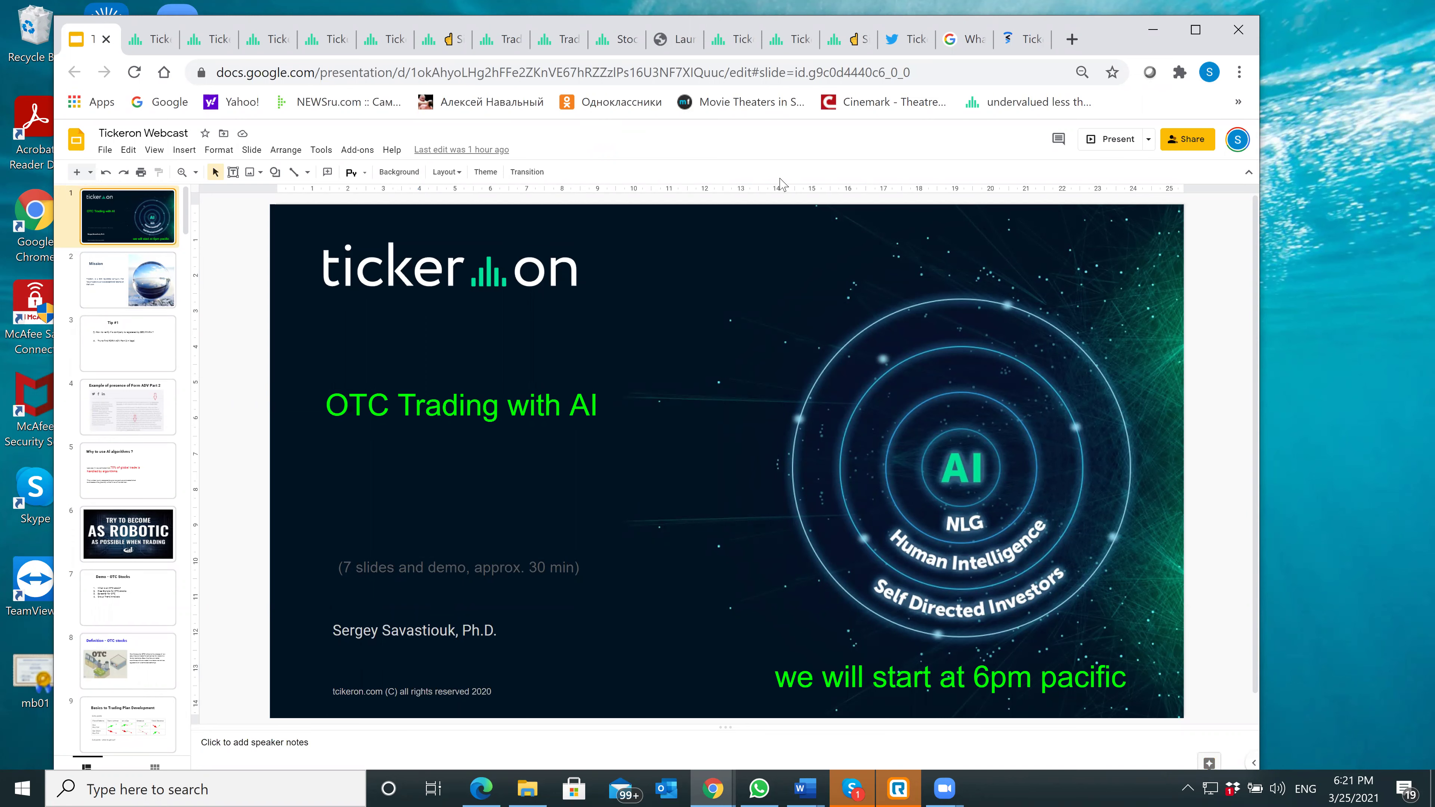
Step: Switch back to the Tickeron themes screener and open the Academy's Webcasts page
left_click(729, 39)
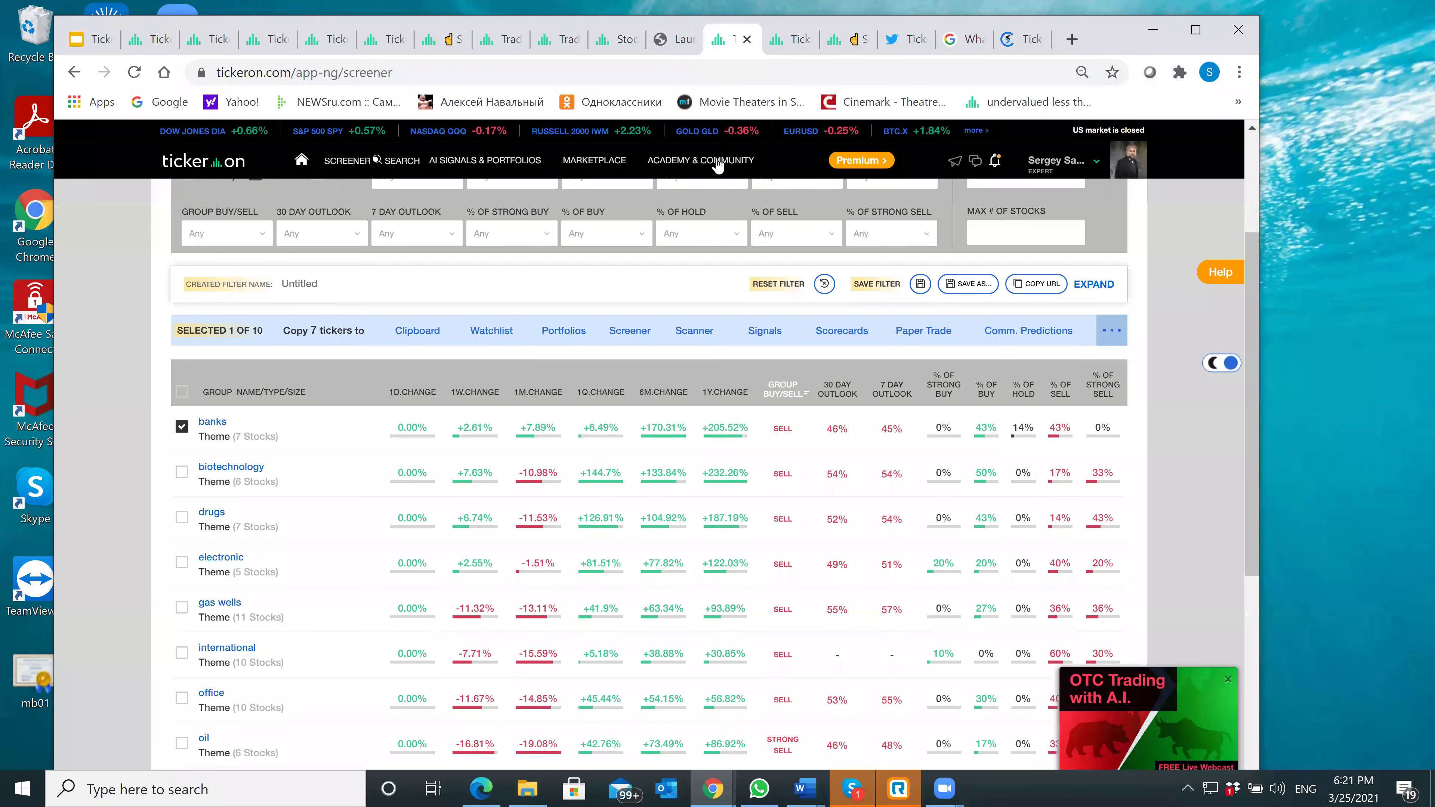
mouse_move(718, 164)
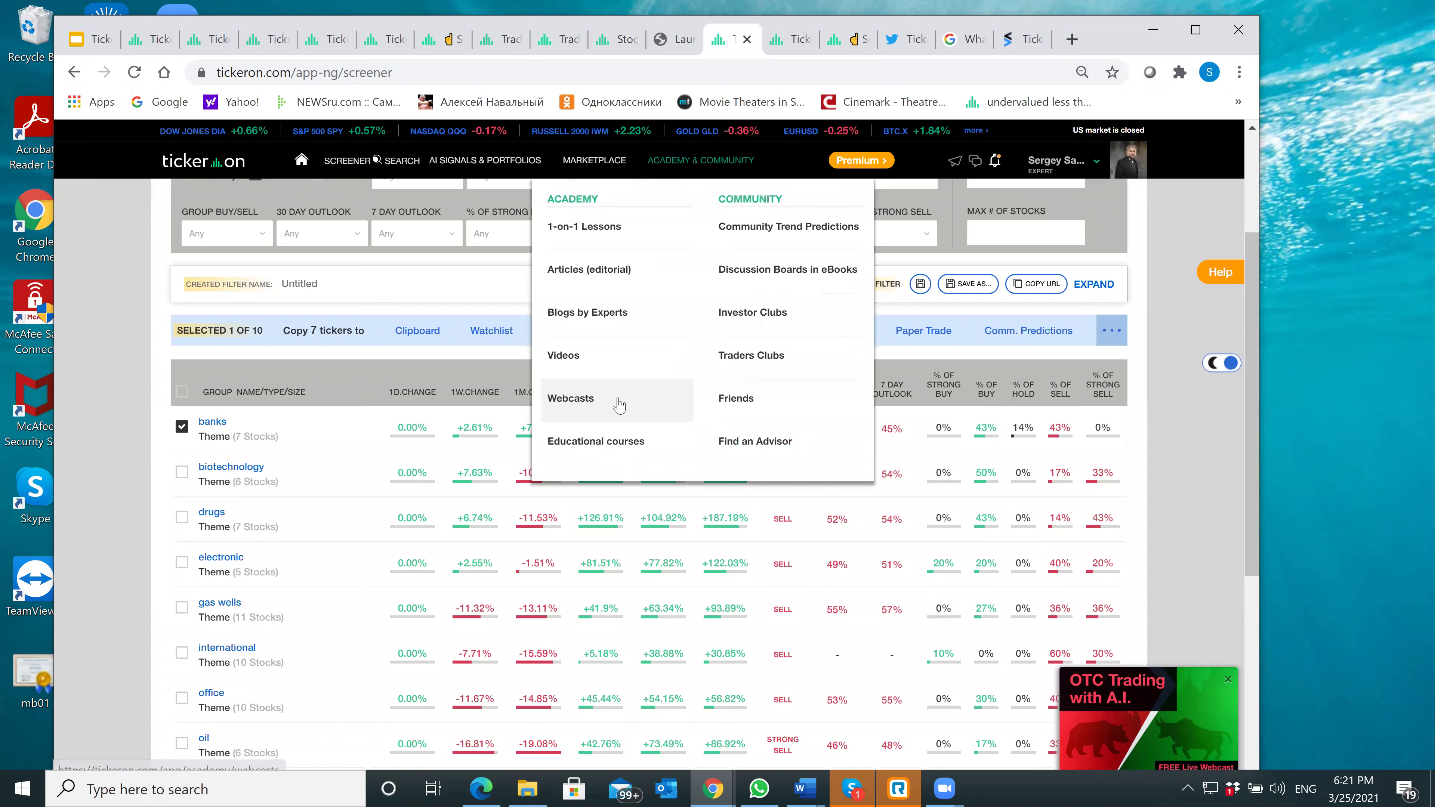
left_click(621, 404)
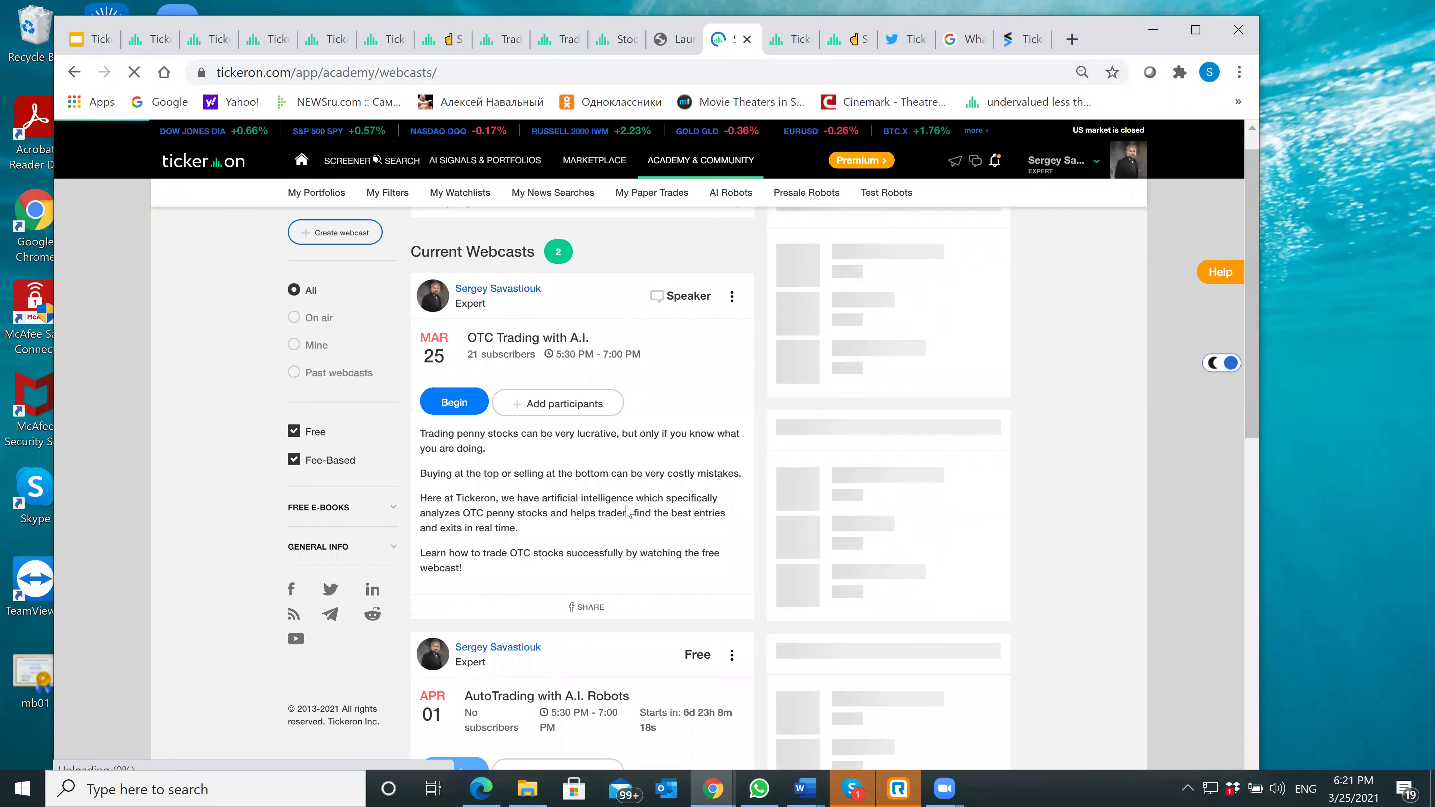
Step: Review the current, upcoming and past webcasts, including AutoTrading with A.I. Robots and Trading Gaps with A.I
scroll(595, 526, "down", 3)
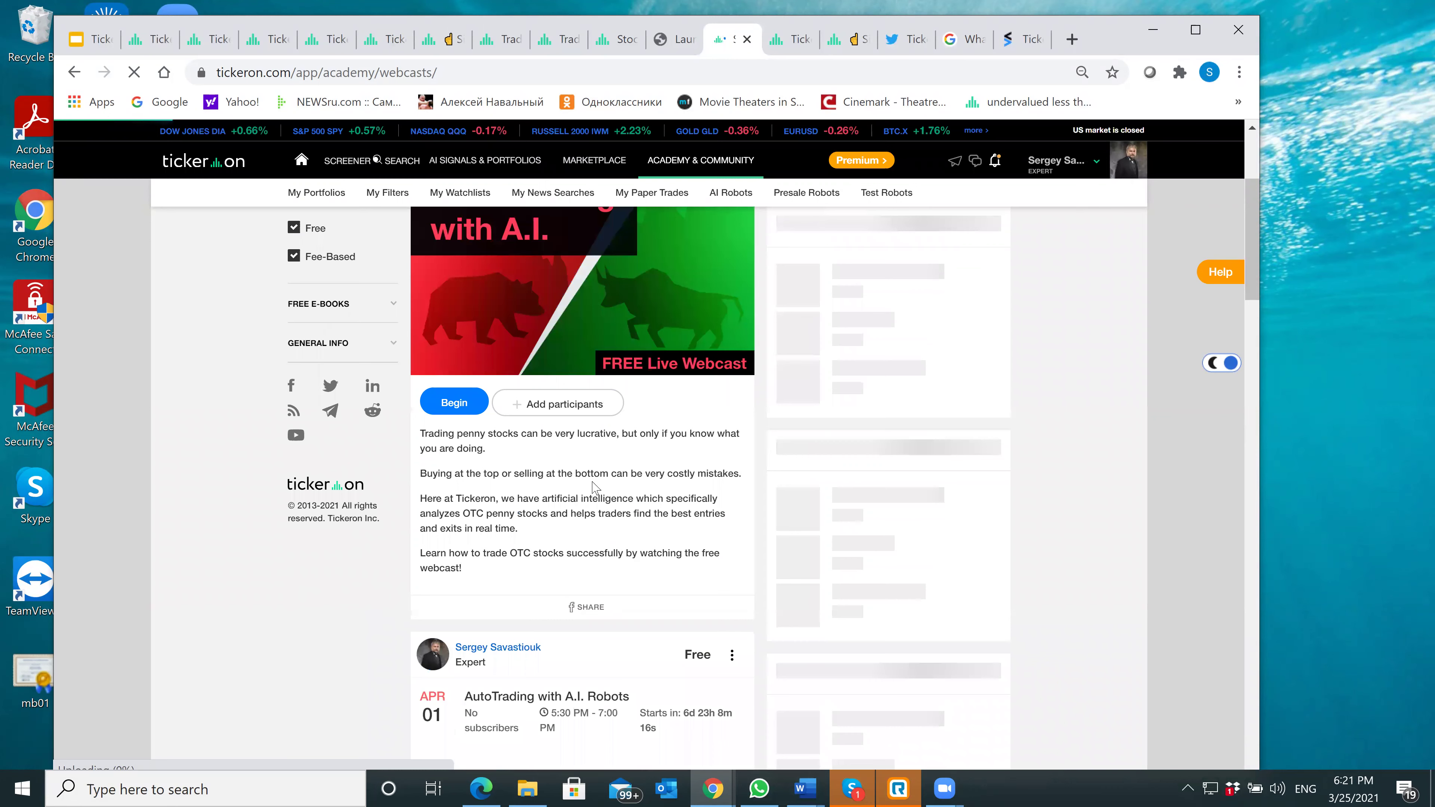
scroll(596, 463, "down", 5)
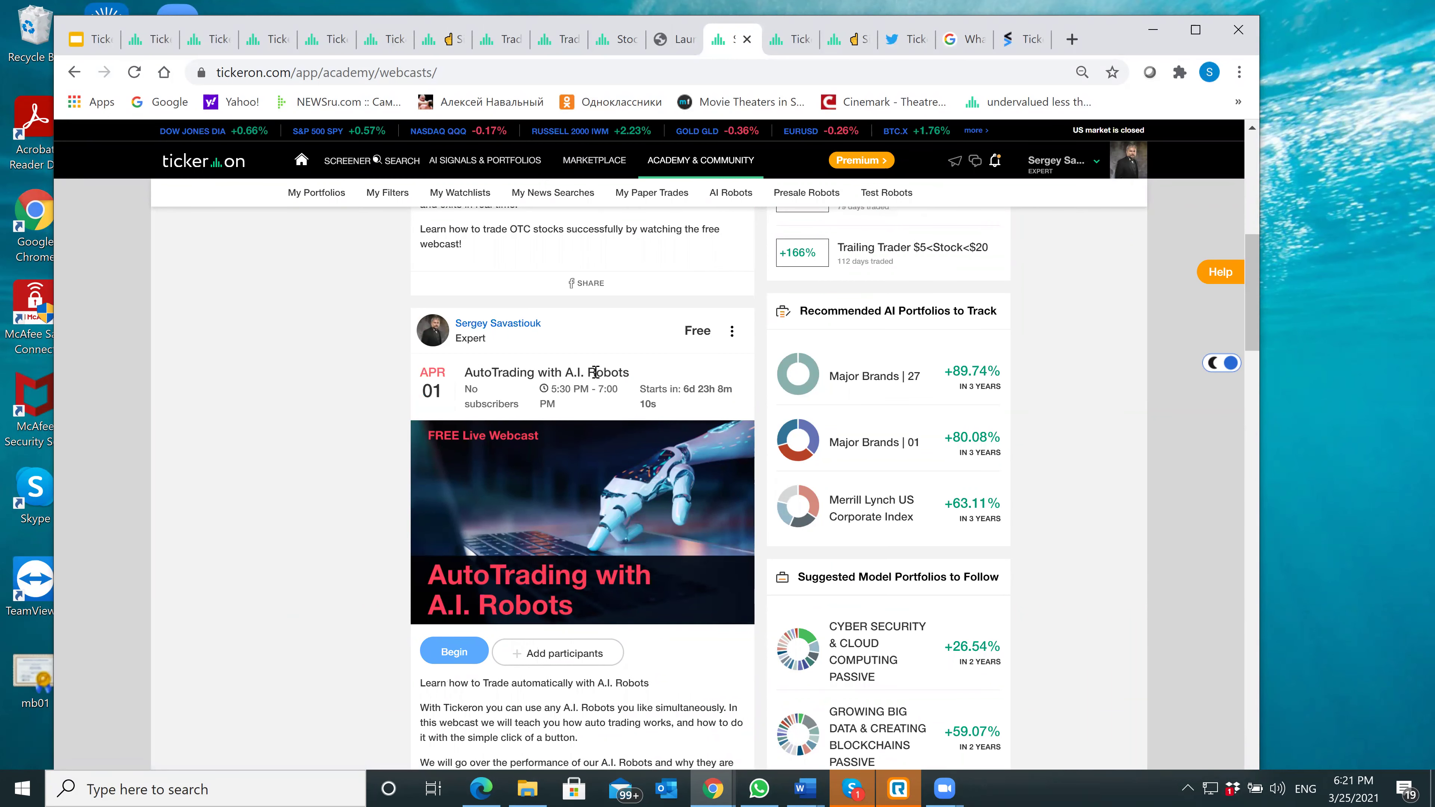
scroll(594, 372, "down", 3)
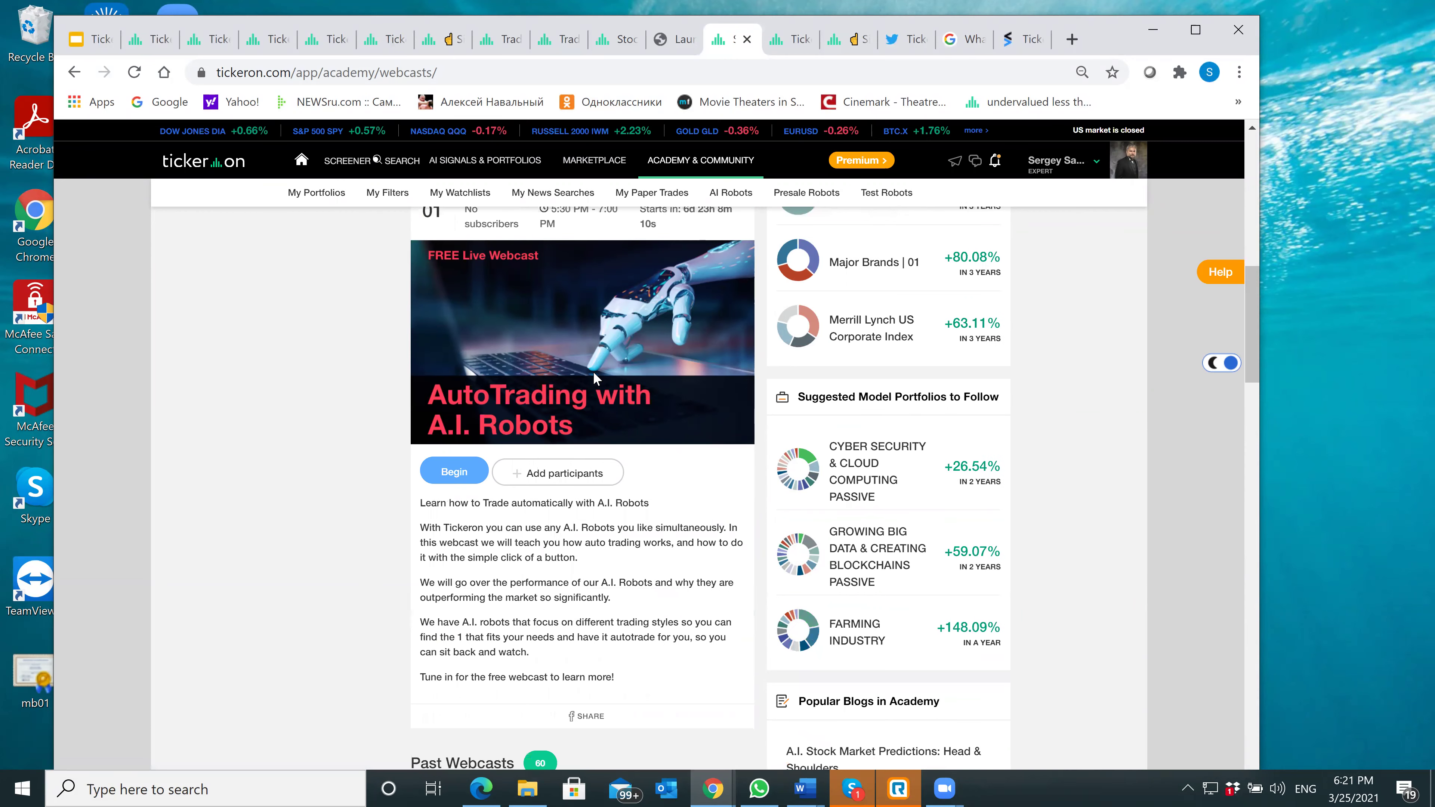
scroll(593, 371, "down", 6)
scroll(596, 379, "down", 2)
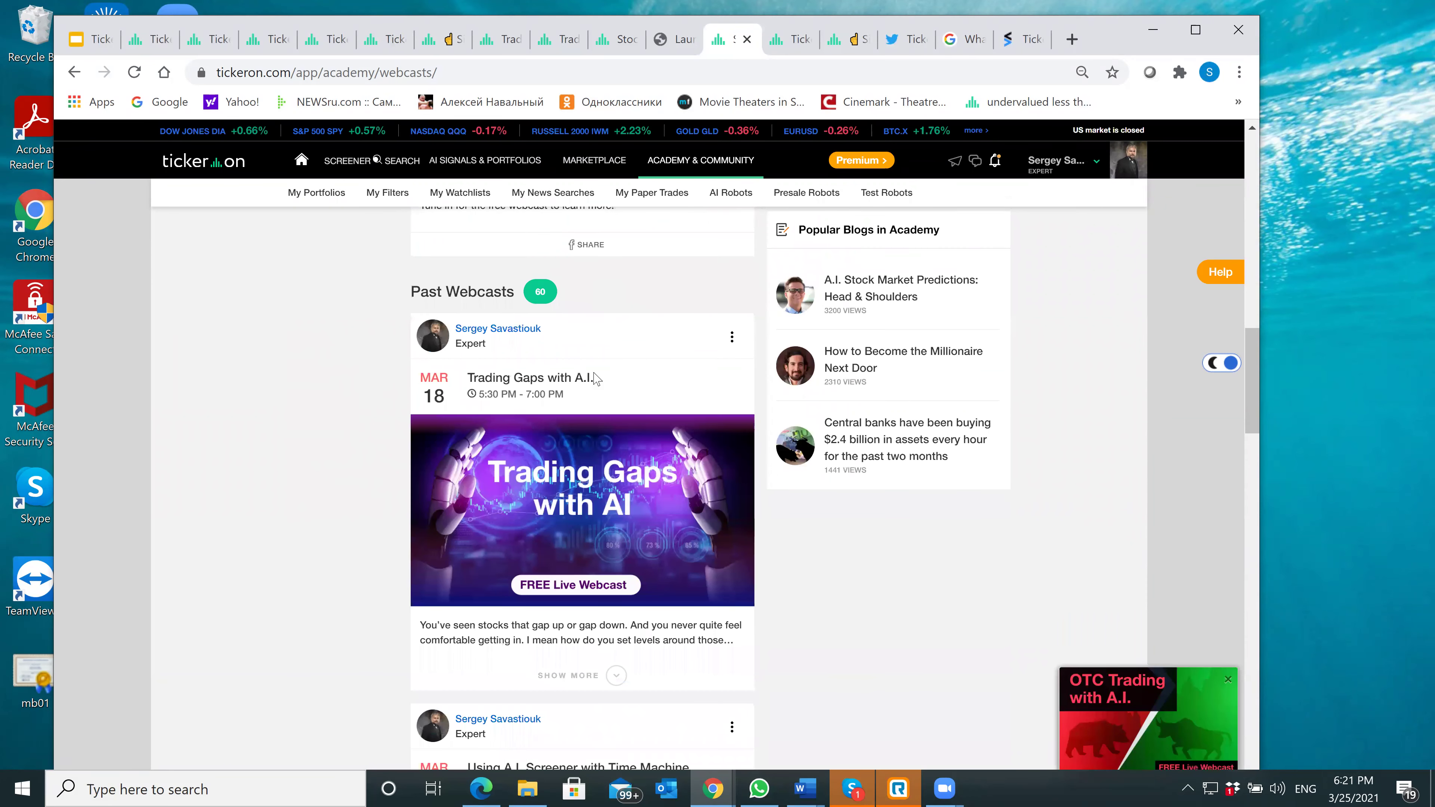
scroll(597, 379, "up", 15)
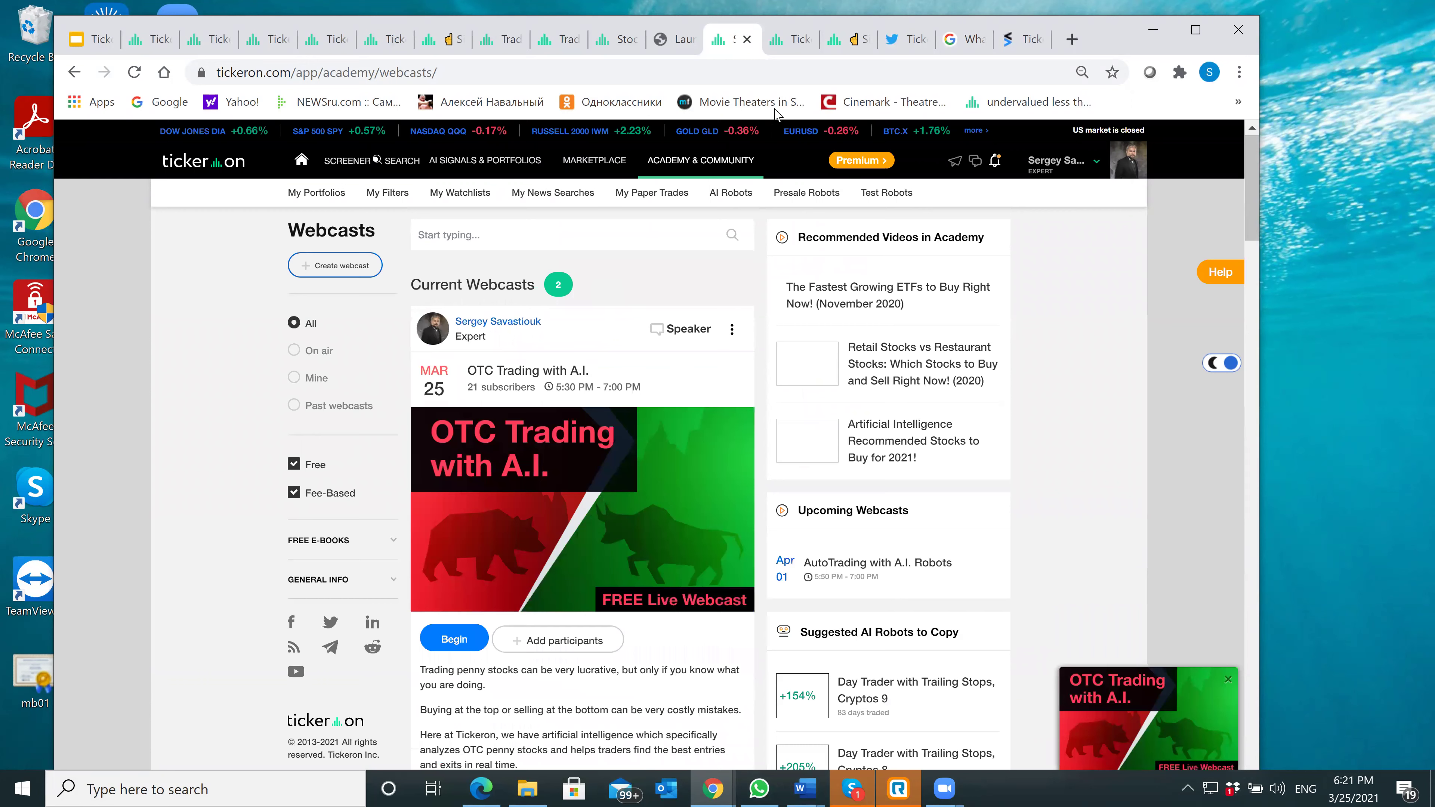